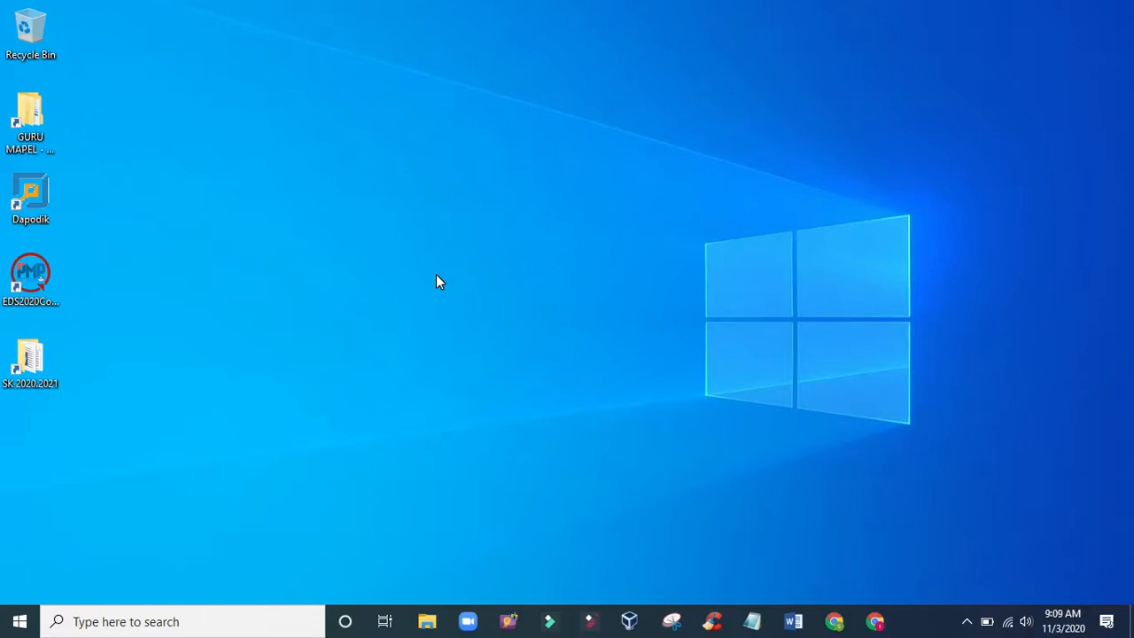
- Open ExamView Test Generator, dismiss the registration notice, and start creating a new question bank
click(510, 622)
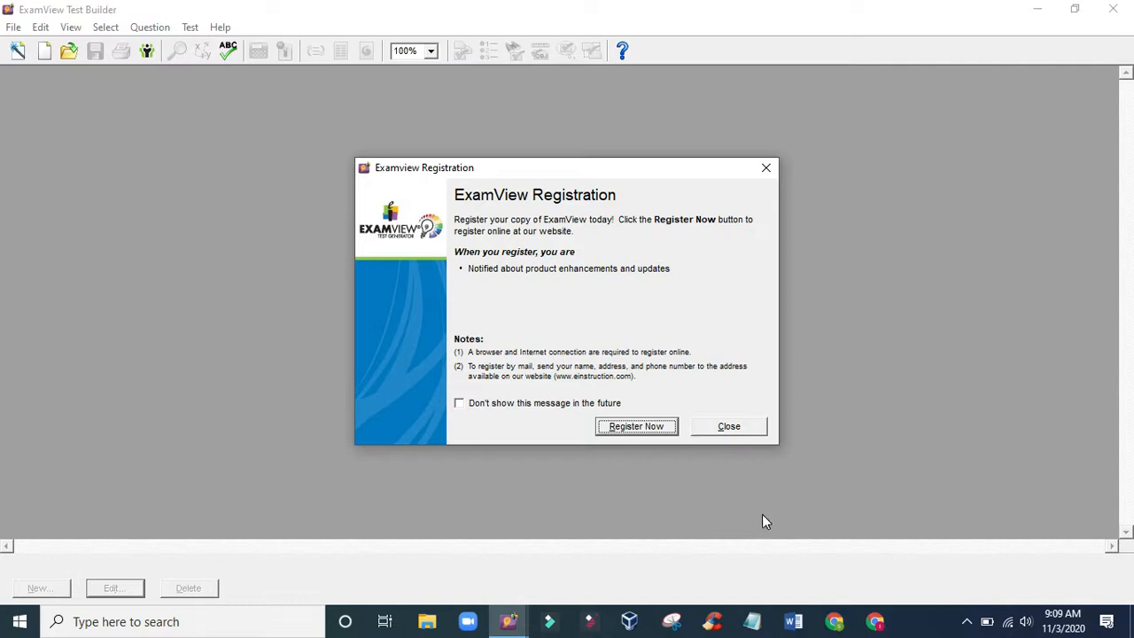
click(725, 431)
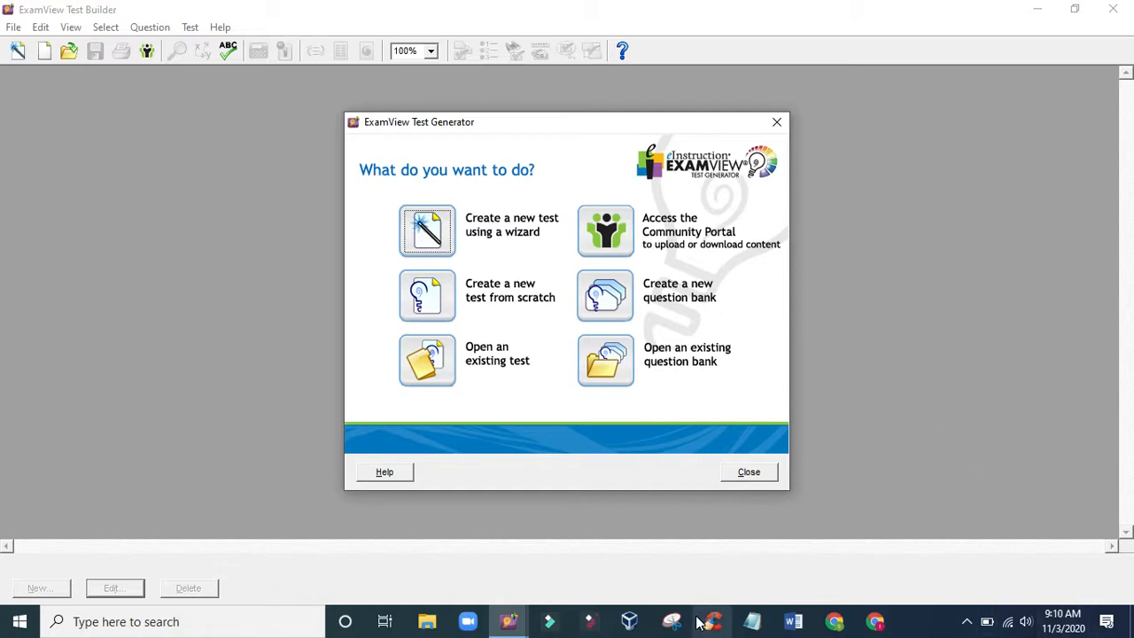
click(605, 296)
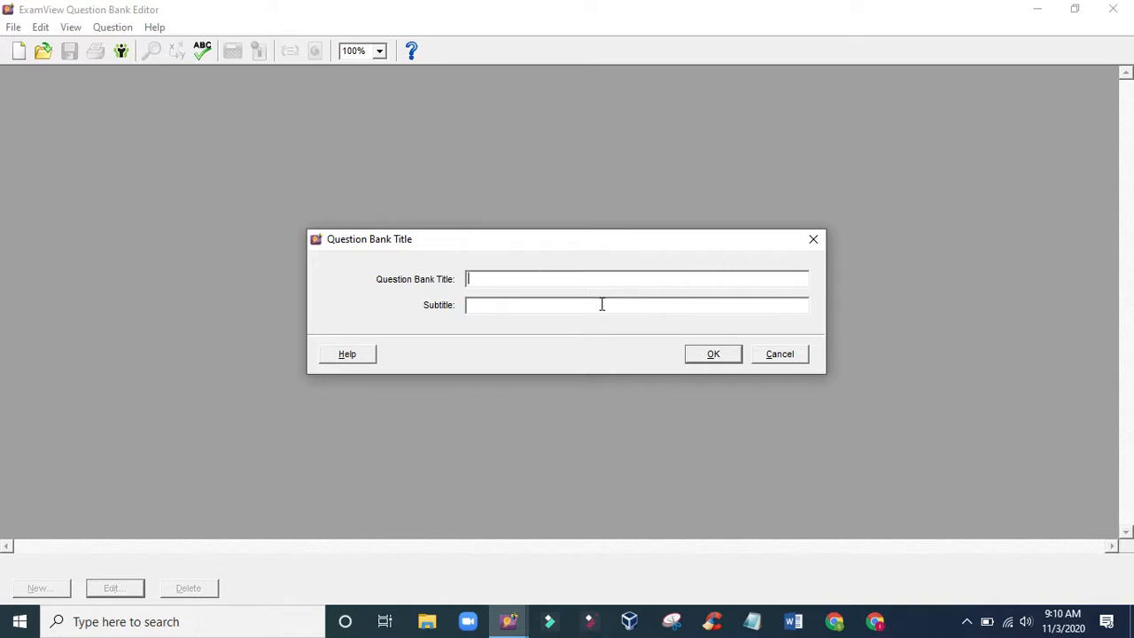
- Title the new question bank ULANGAN HARIAN and leave the subtitle empty
text(ULANGAN HARIAN)
click(545, 306)
click(713, 354)
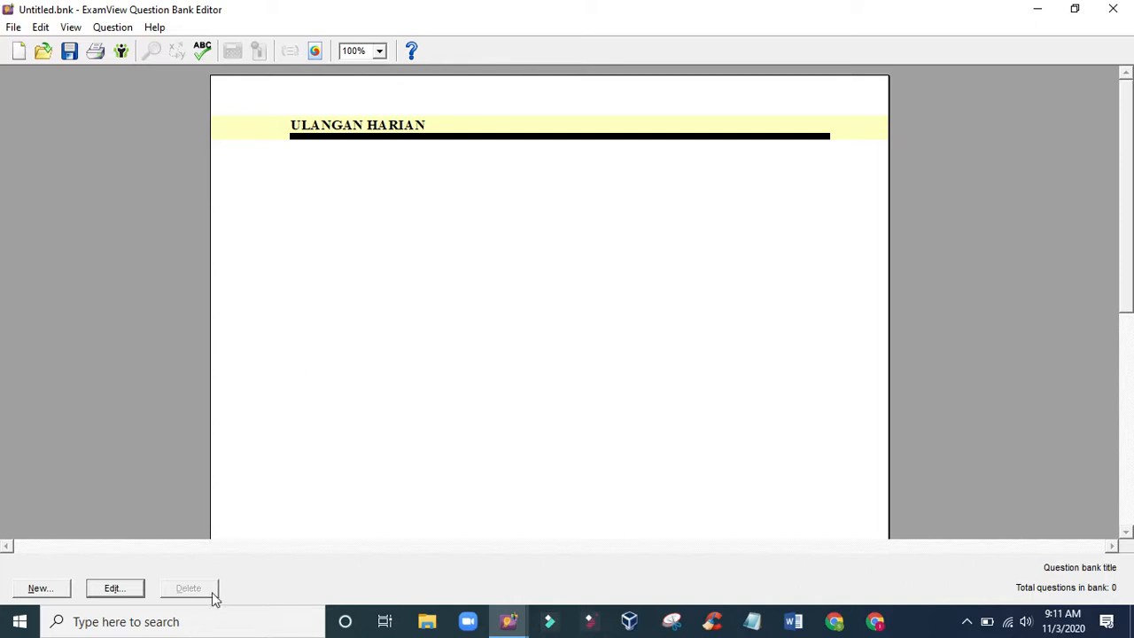
- Add a new Multiple Choice question to the question bank
click(55, 588)
click(39, 589)
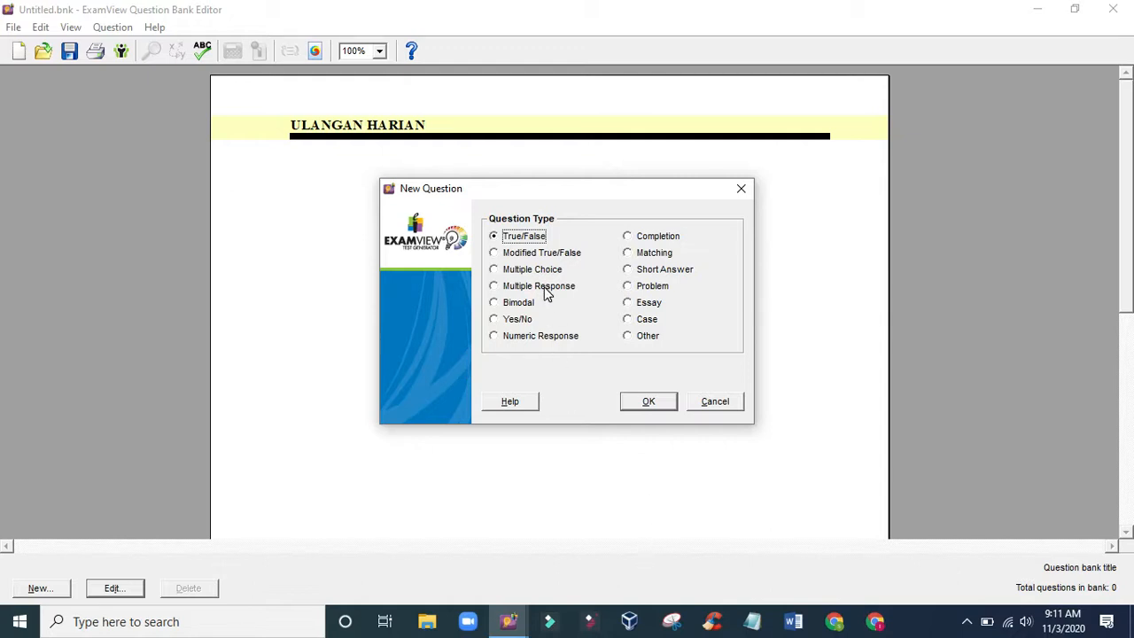
click(494, 271)
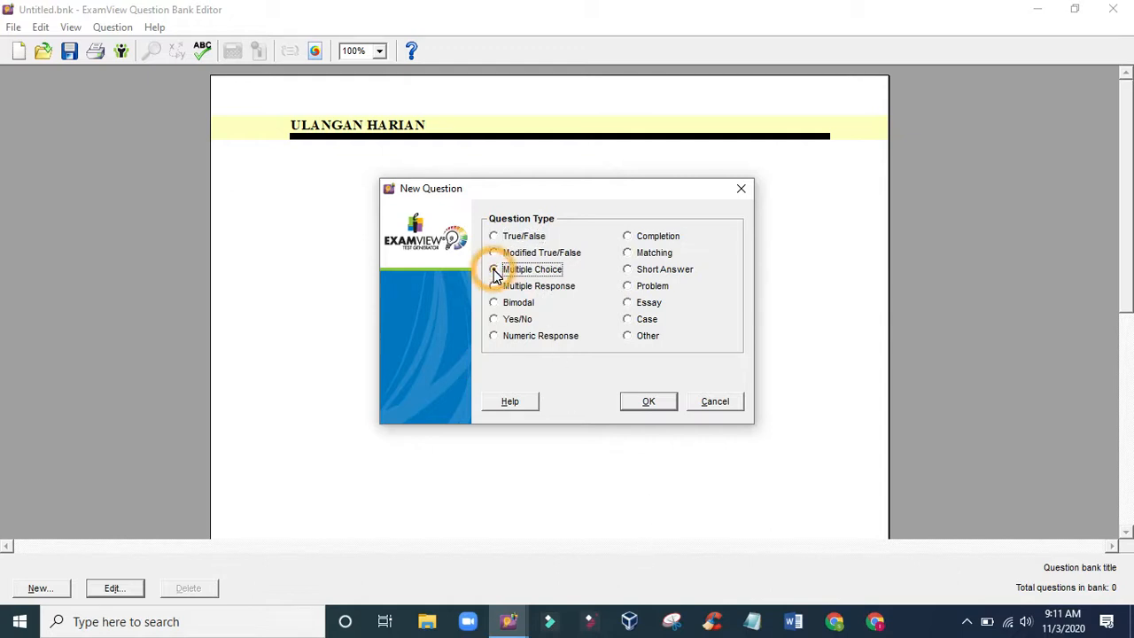
click(649, 403)
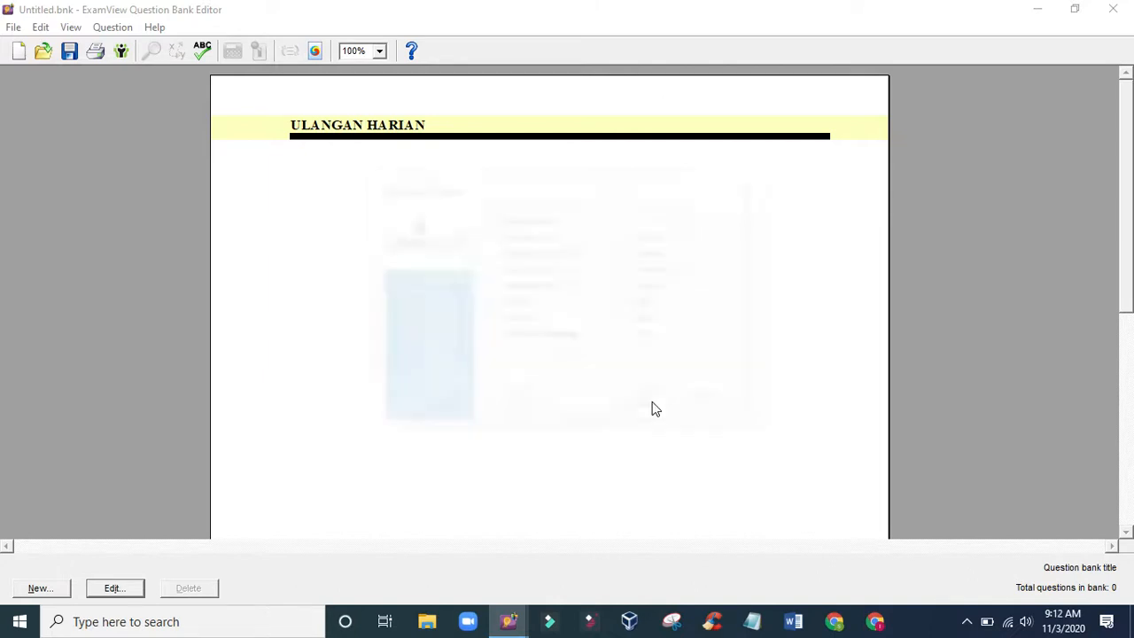
drag(323, 114, 492, 83)
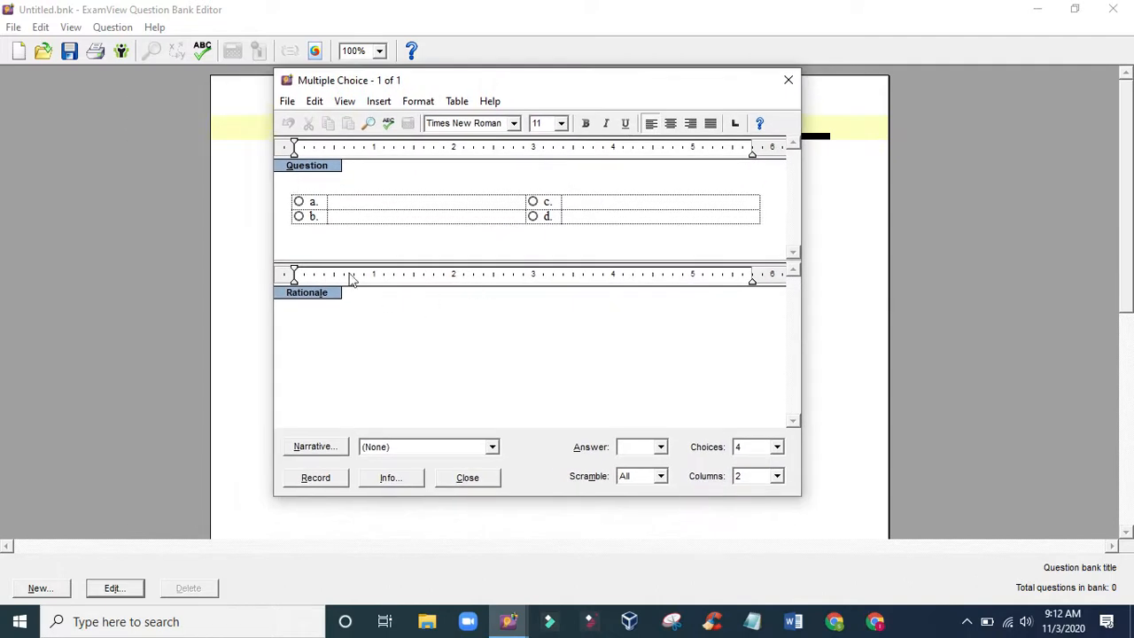
- Set the question to 5 answer choices arranged in 1 column
click(315, 183)
click(780, 449)
click(752, 499)
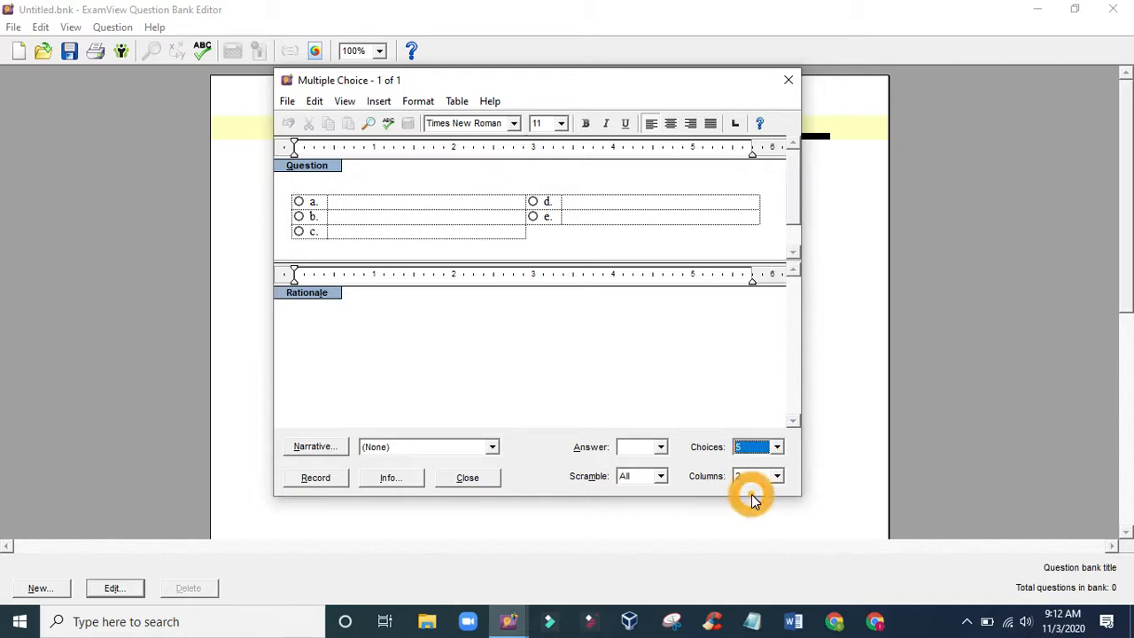
click(691, 394)
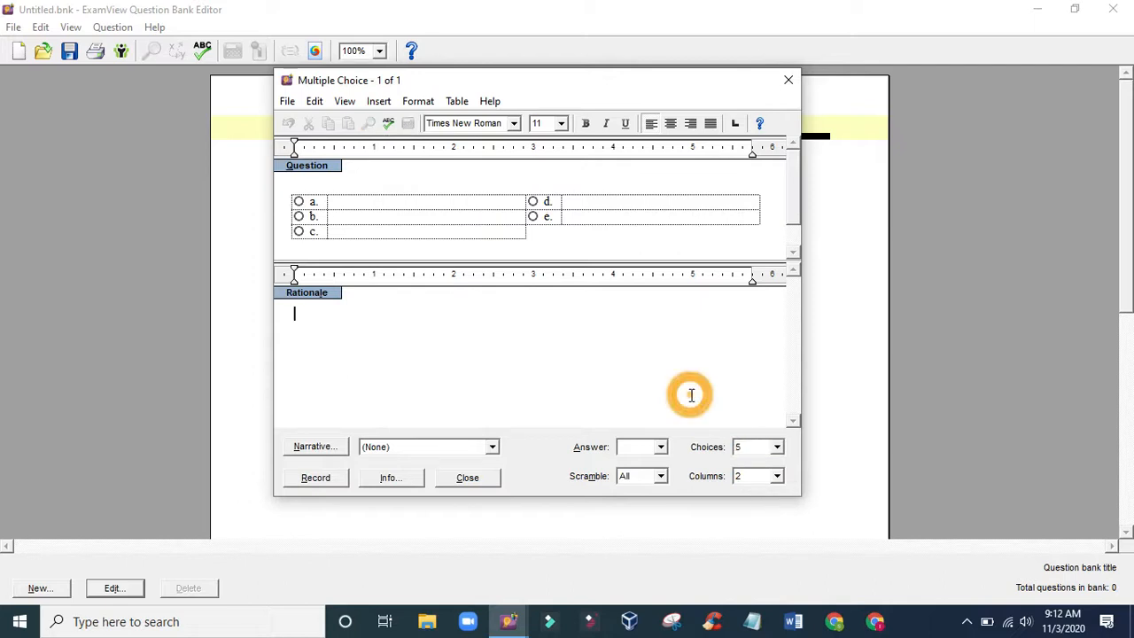
click(778, 477)
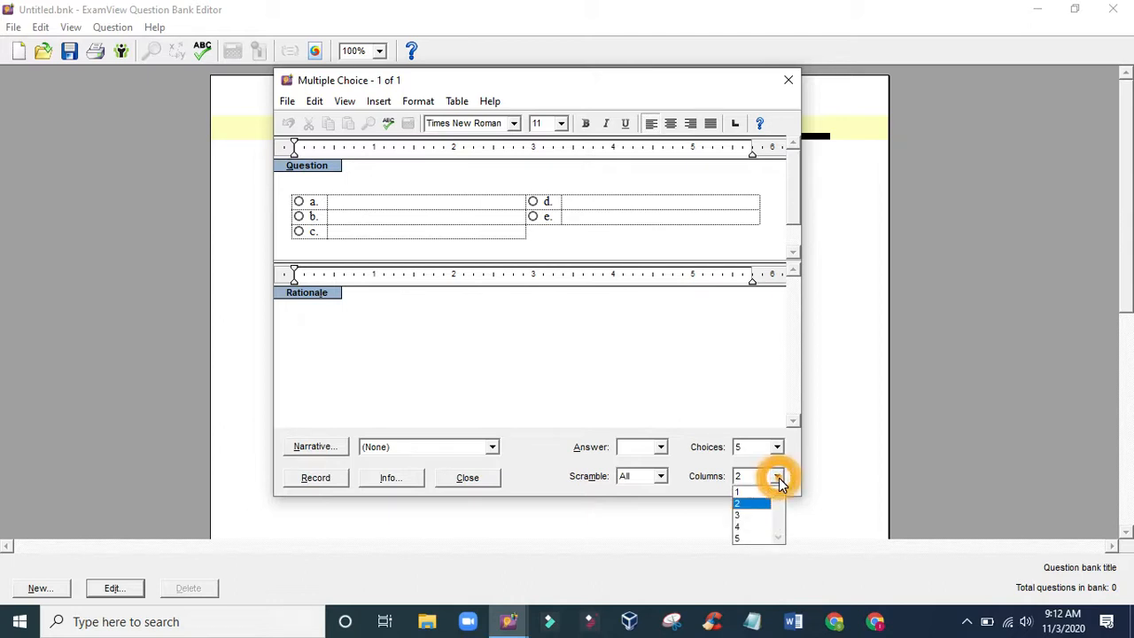
click(752, 494)
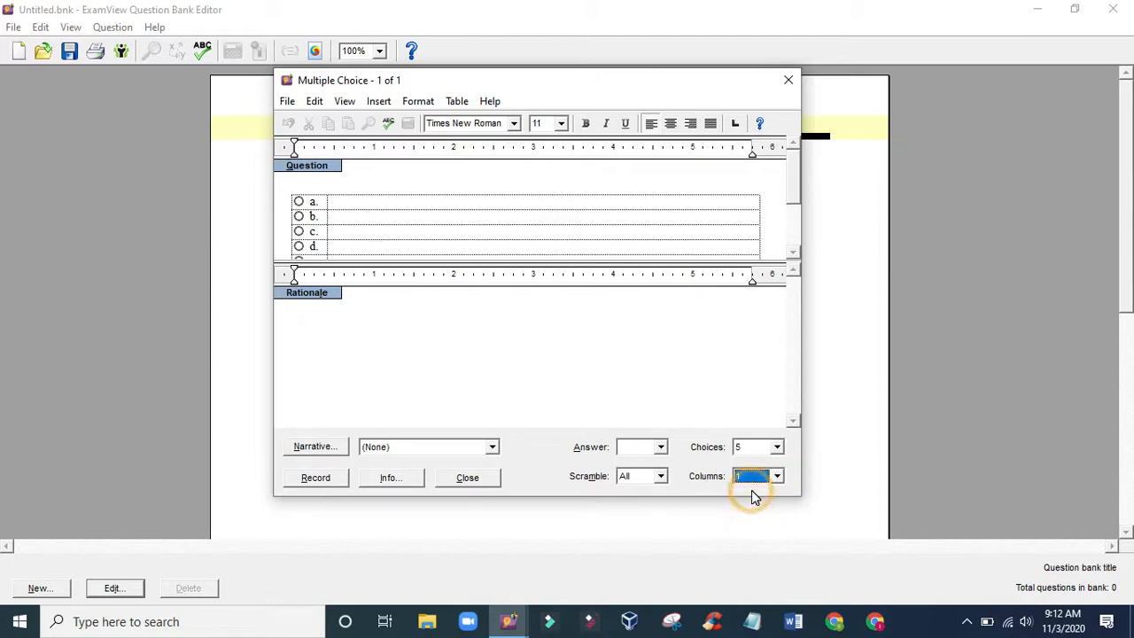
- Enter the first question's text as "Ibu kota provinsi kalimantan tengah adalah ...."
click(304, 185)
text(Ibuk)
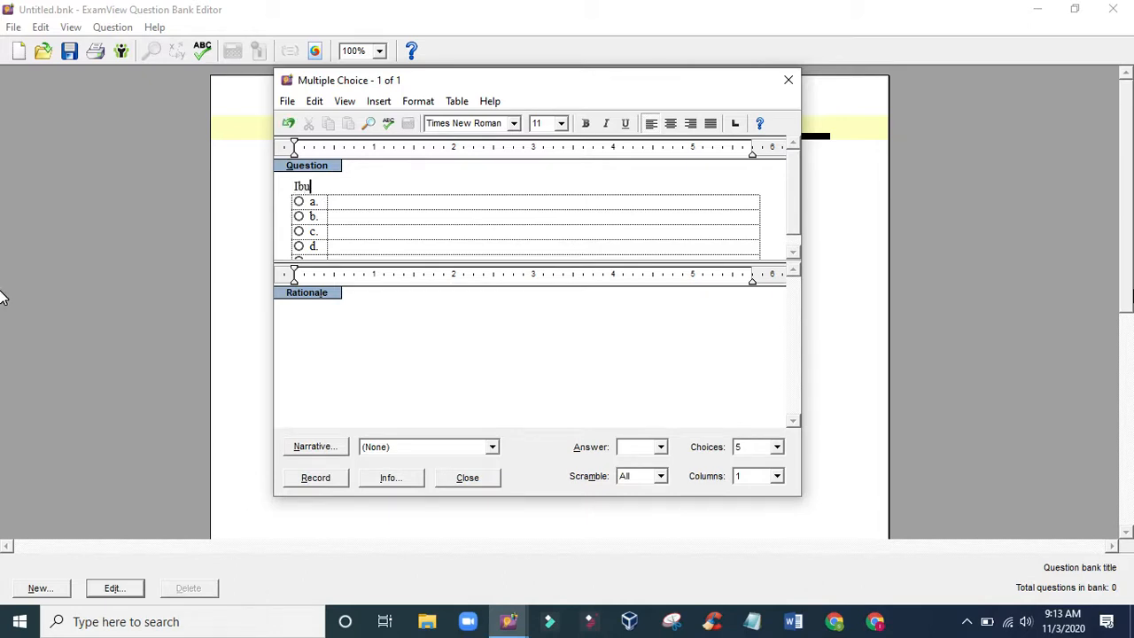
key(BackSpace)
text(kota pa)
text(langka)
key(BackSpace)
key(BackSpace)
key(BackSpace)
key(BackSpace)
key(BackSpace)
key(BackSpace)
key(BackSpace)
key(BackSpace)
text(provinsi kalima)
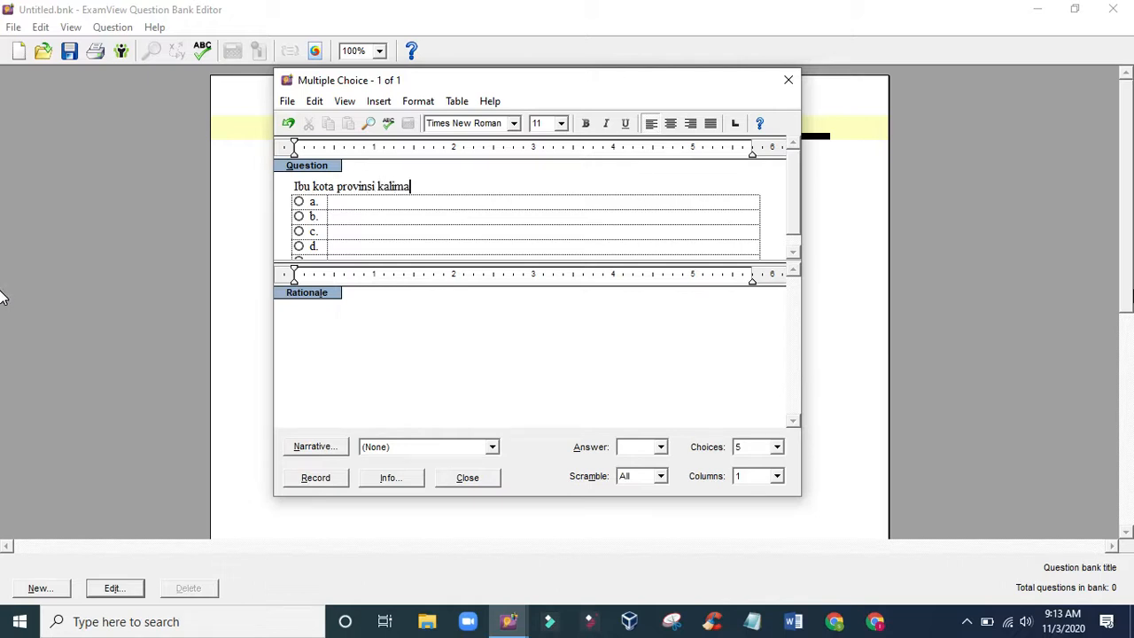
text(ntan tengah adalah ....)
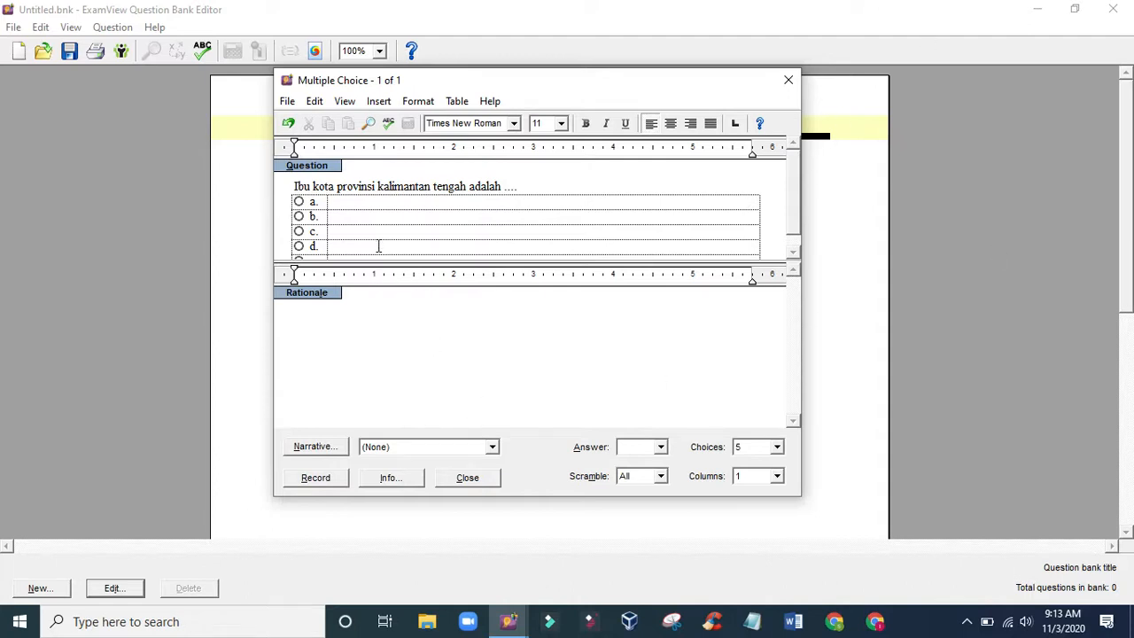
- Fill in choices a to e with Palangka, Raya, Palangka Raya, Jekan raya and Bukit tunggal
scroll(378, 245, down, 1)
click(335, 194)
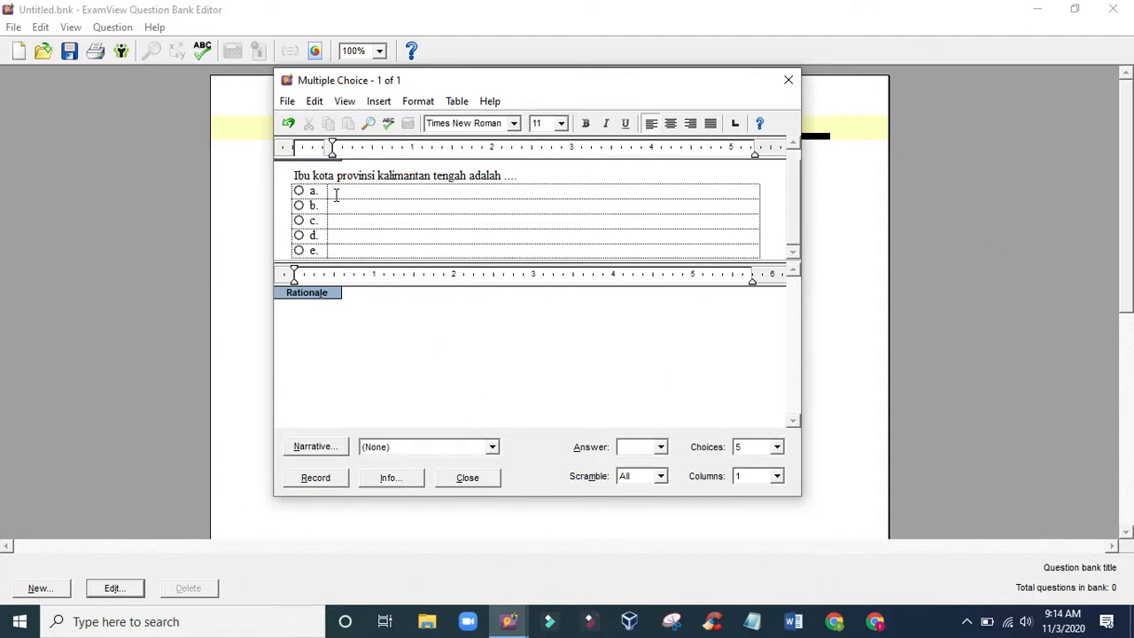
text(Palangka)
click(339, 202)
text(Raya)
click(345, 222)
text(Palangka Raya)
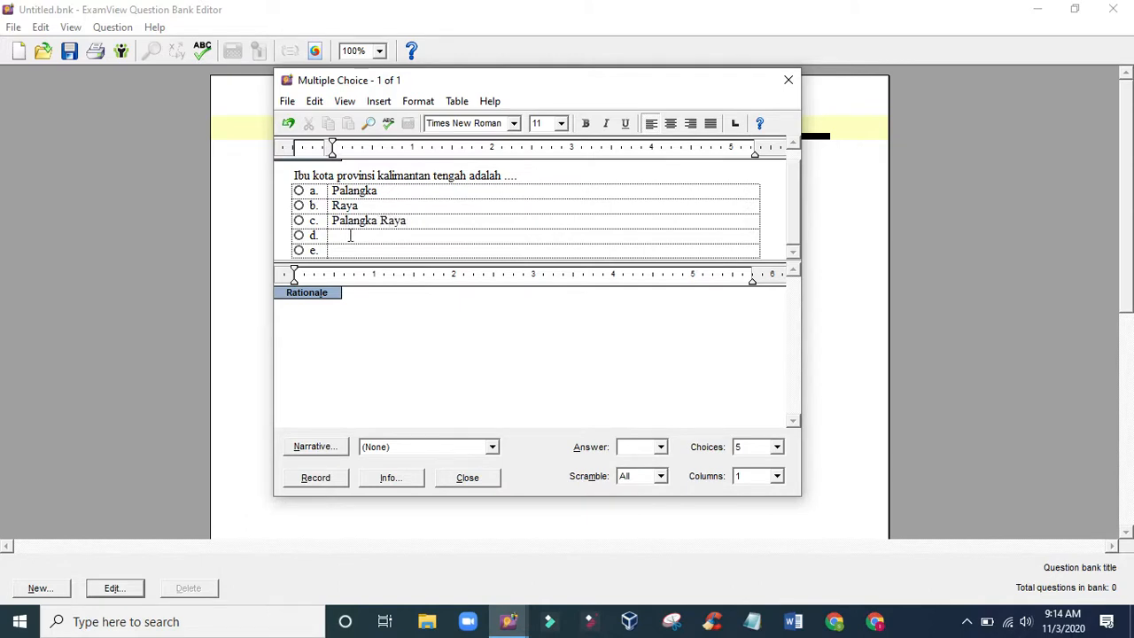
click(350, 236)
text(Jekan raya)
click(351, 249)
text(Bukit tung)
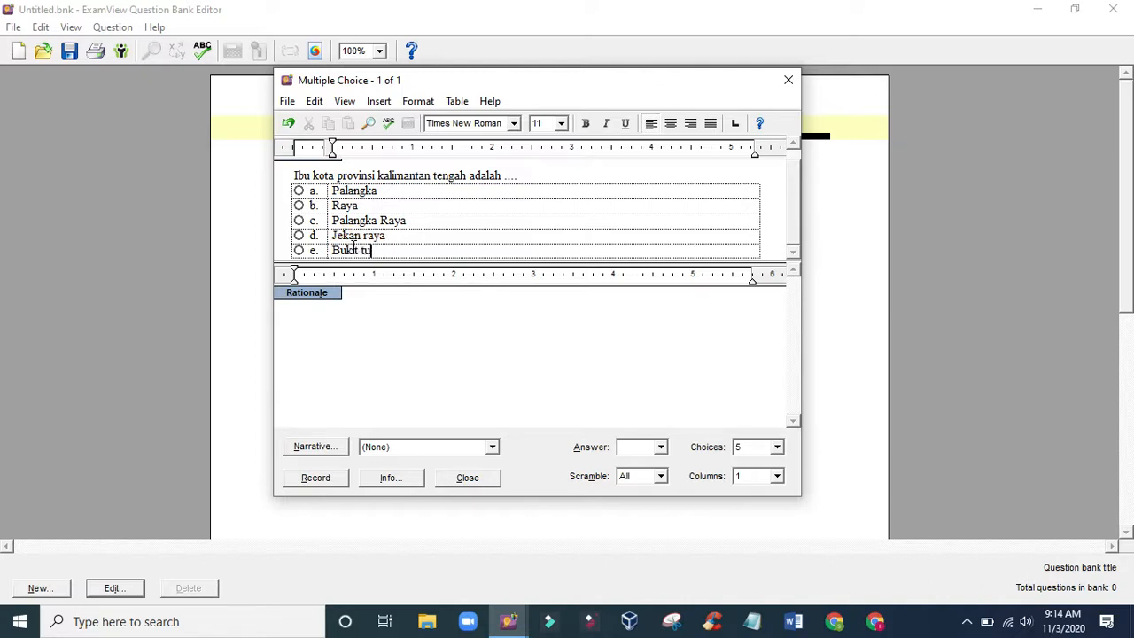
text(gal)
- Mark choice c, Palangka Raya, as the correct answer and record the question
click(298, 222)
click(662, 448)
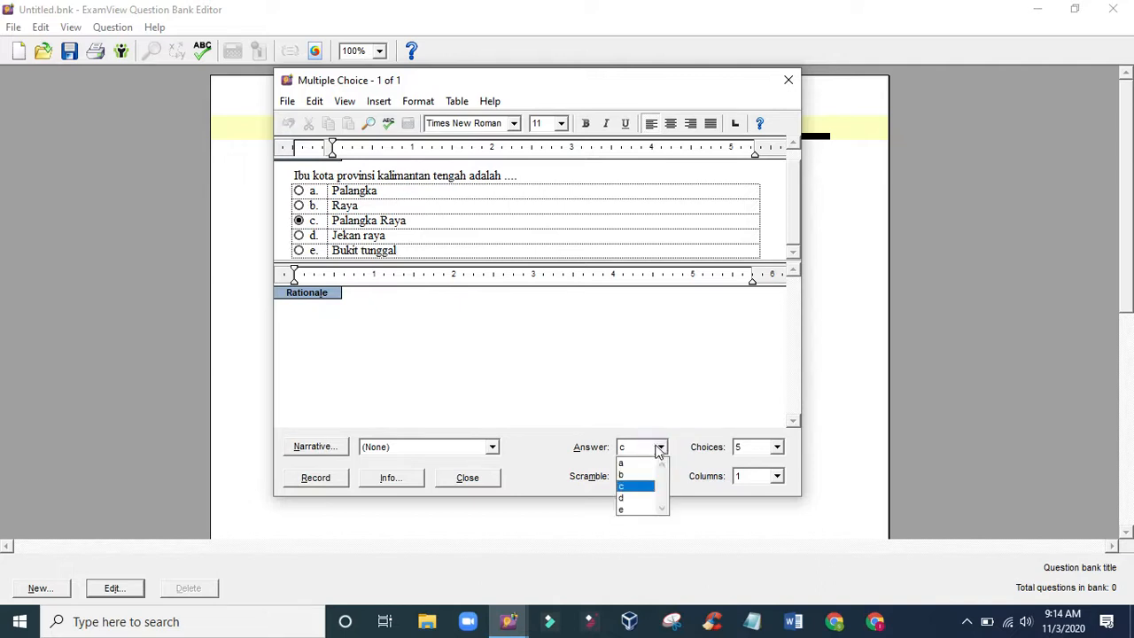
click(626, 464)
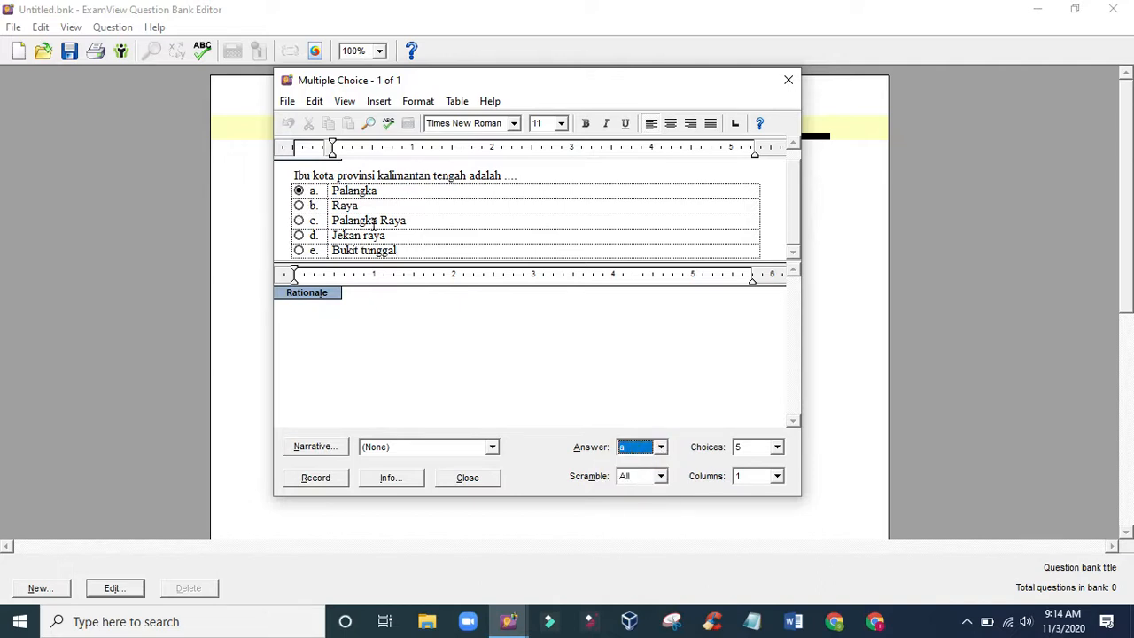
click(299, 224)
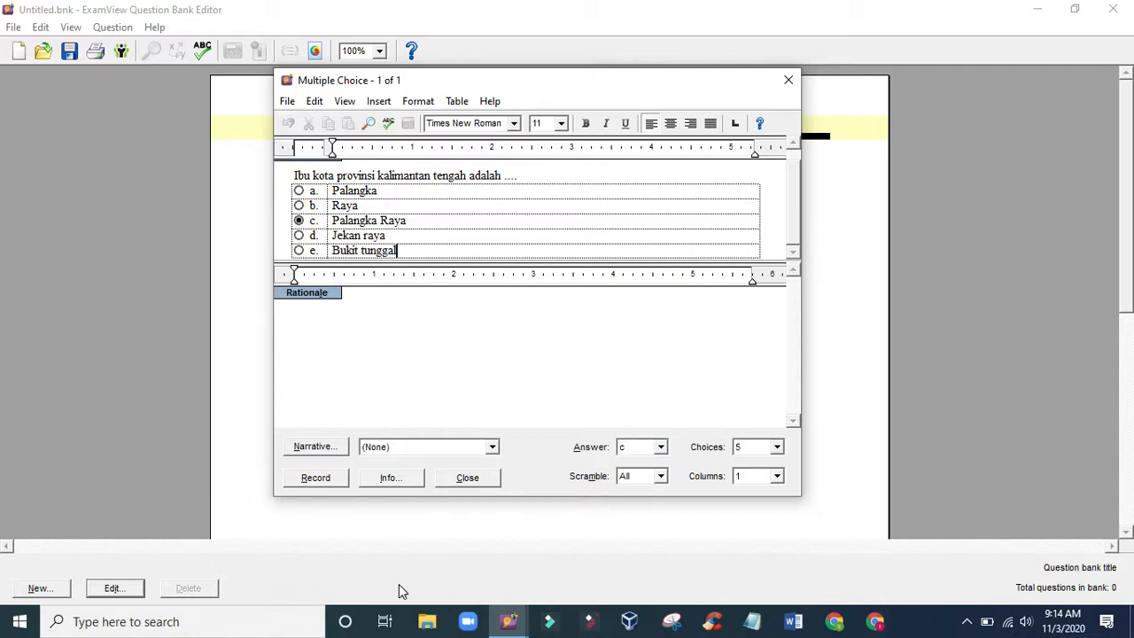
click(315, 478)
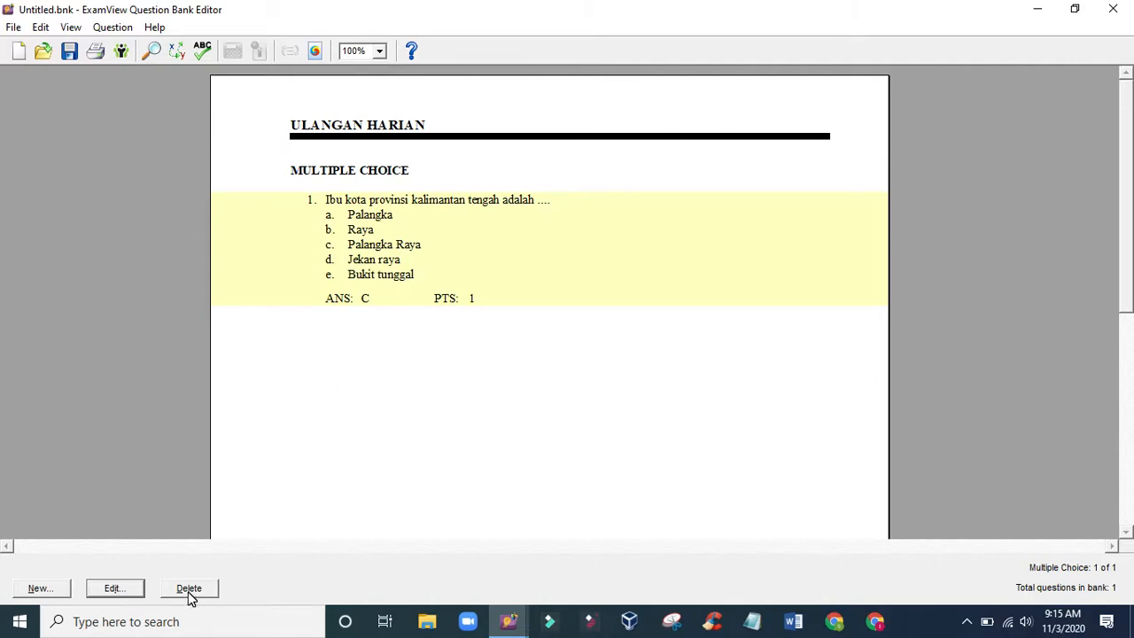
- Reopen question 1, change its correct answer to choice a, and record the question again
double_click(387, 245)
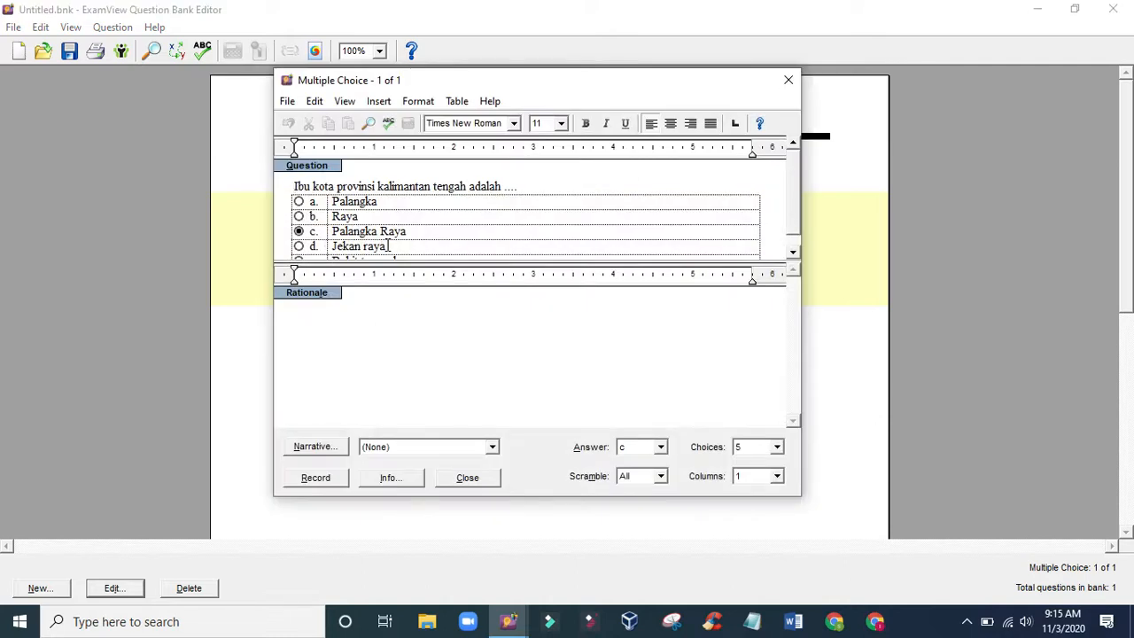
click(299, 201)
click(321, 479)
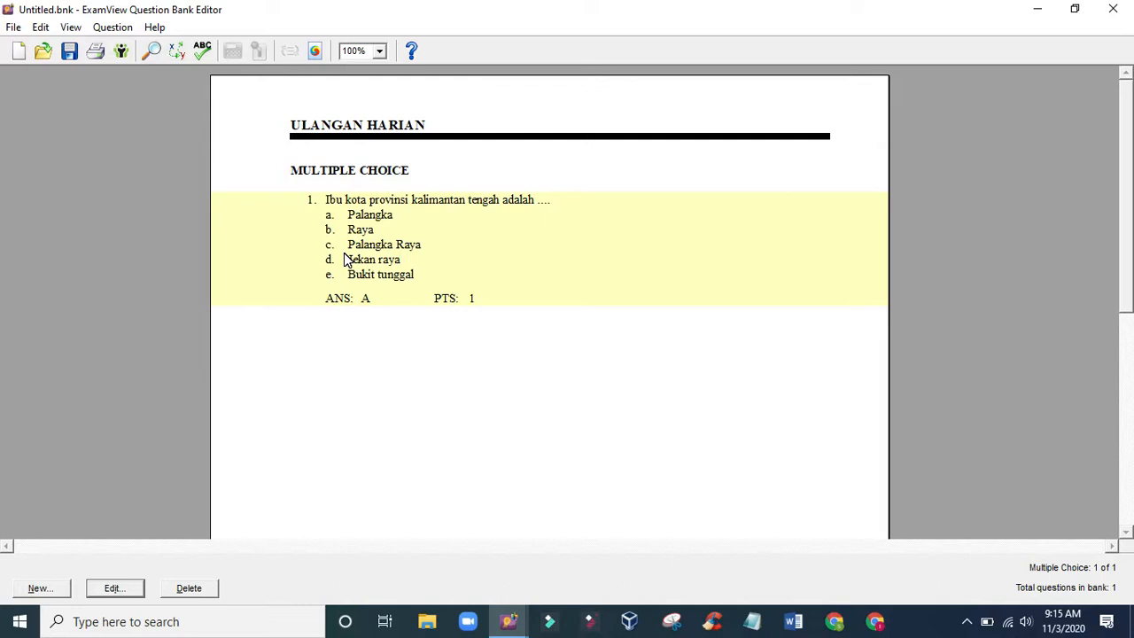
- Add a second Multiple Choice question with 5 answer choices in 1 column
click(39, 589)
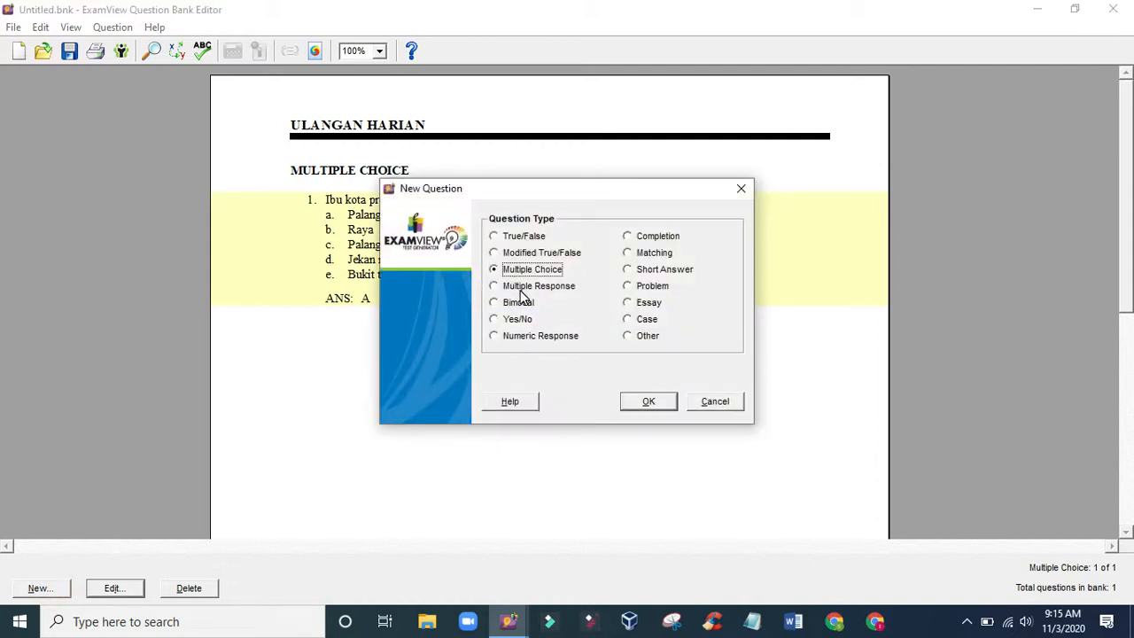
click(645, 404)
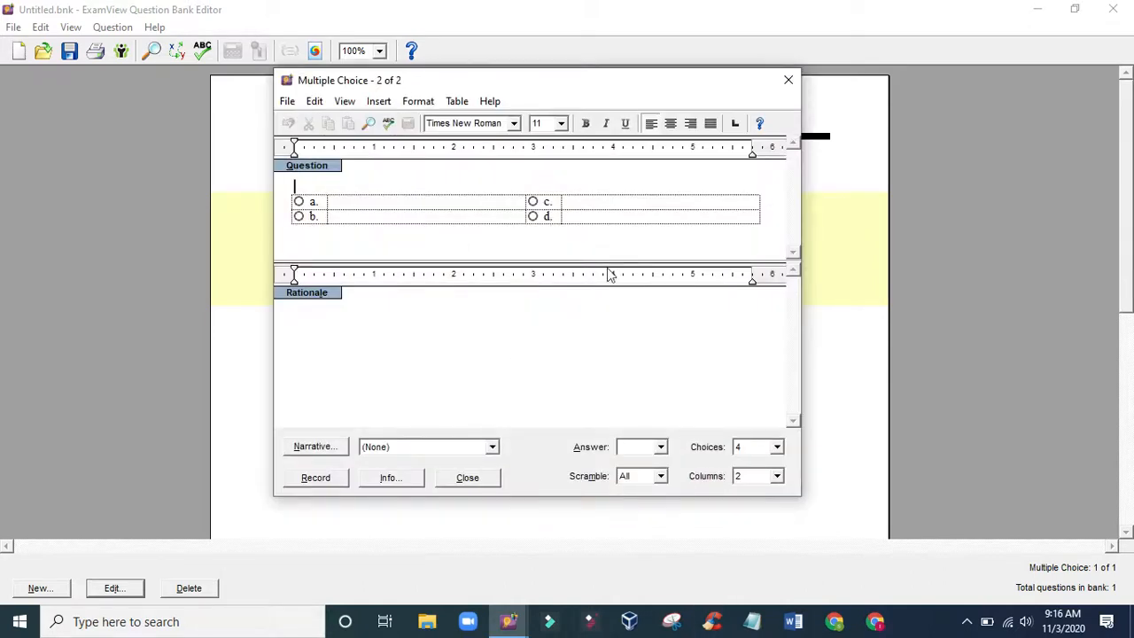
click(777, 447)
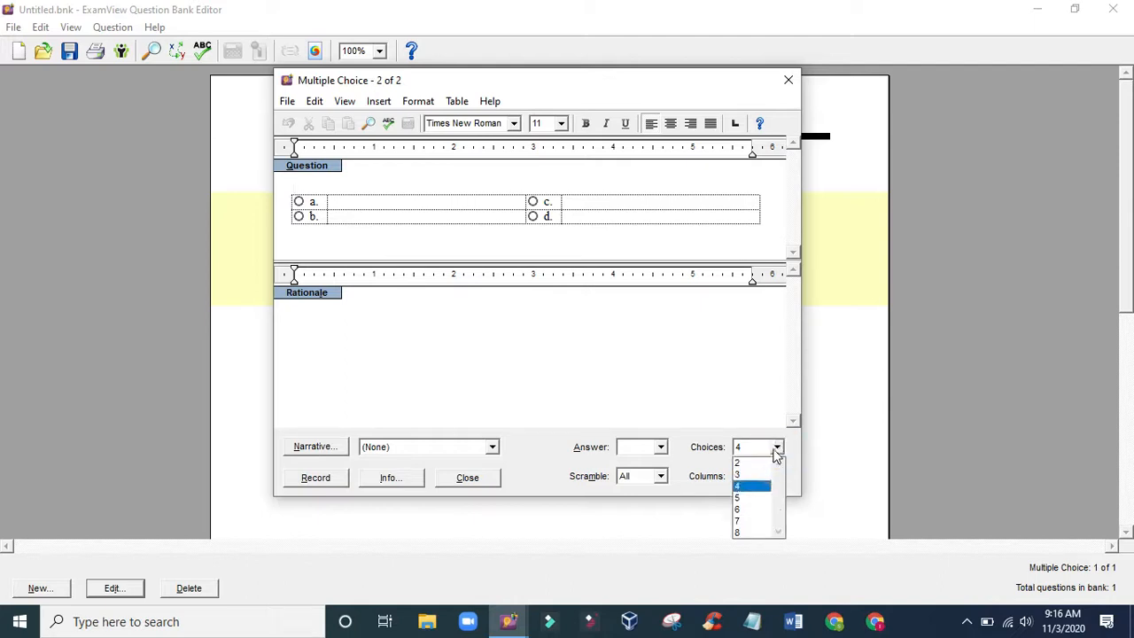
click(750, 498)
click(777, 480)
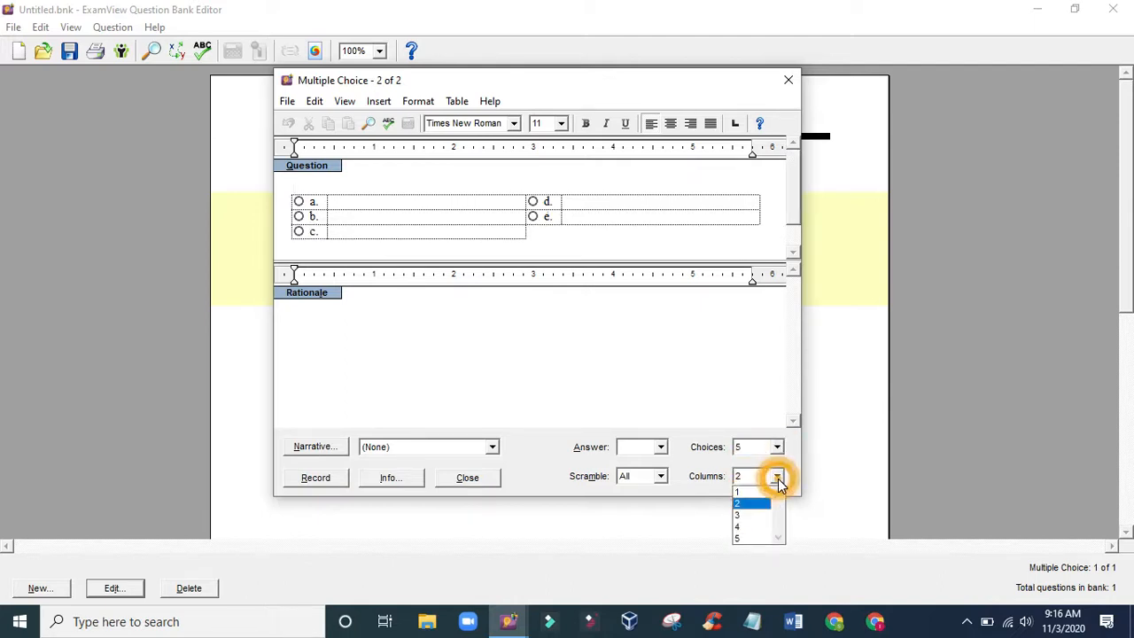
click(749, 492)
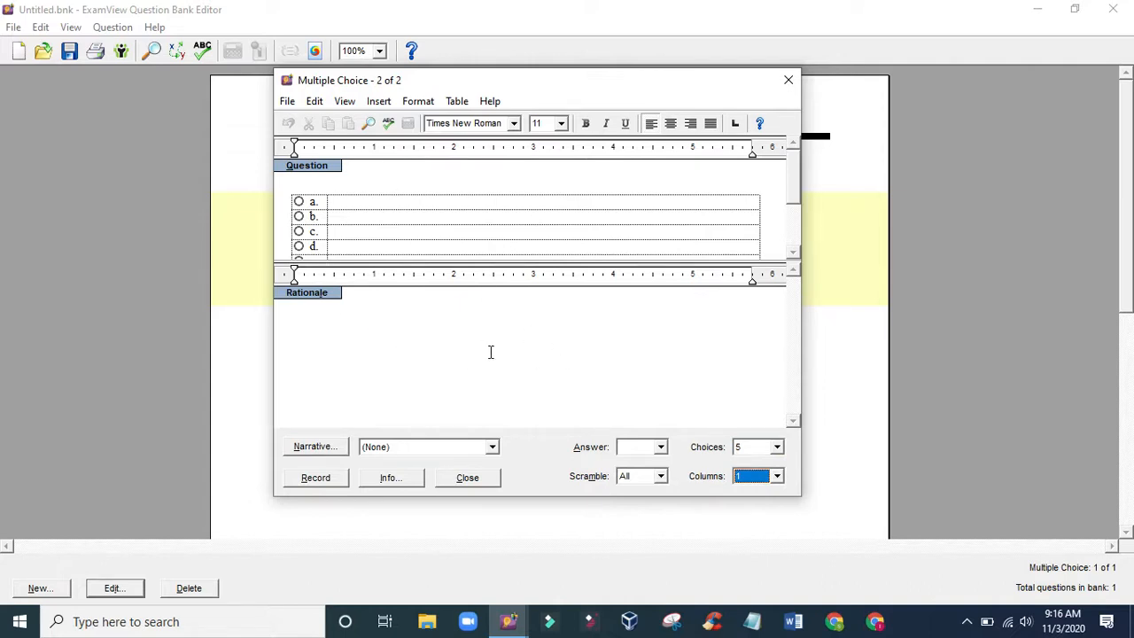
click(351, 187)
text(perhatikan icon gambar berikut ini)
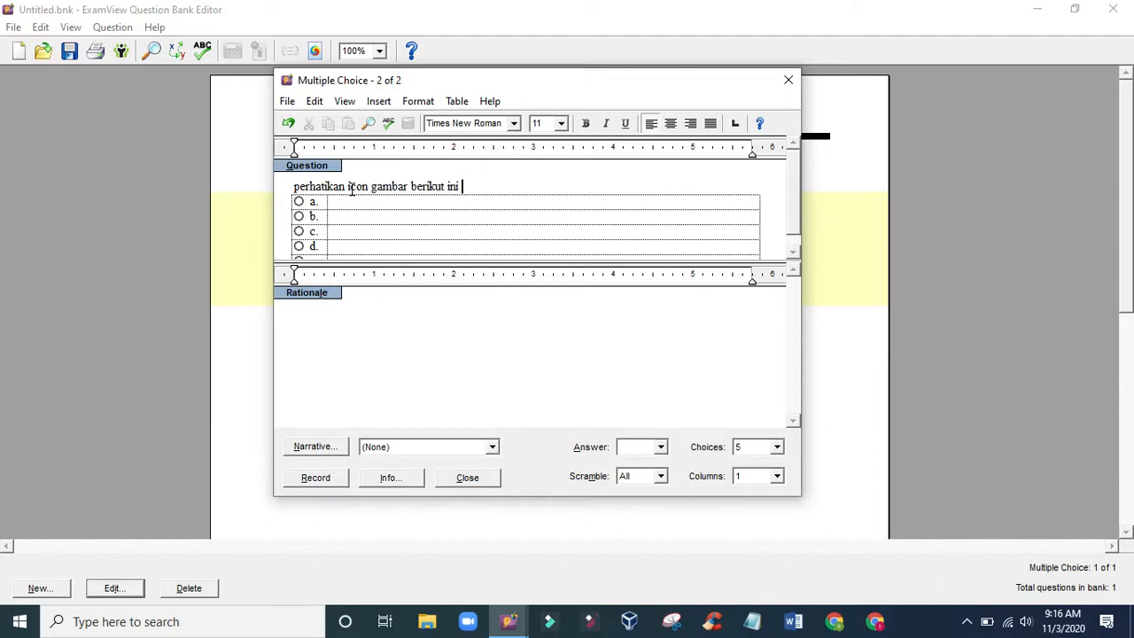
key(BackSpace)
key(BackSpace)
key(BackSpace)
key(BackSpace)
key(BackSpace)
key(BackSpace)
key(BackSpace)
key(BackSpace)
key(BackSpace)
key(BackSpace)
key(BackSpace)
key(BackSpace)
key(BackSpace)
key(BackSpace)
key(BackSpace)
key(BackSpace)
key(BackSpace)
key(BackSpace)
key(BackSpace)
key(BackSpace)
key(BackSpace)
- Enter the second question's text as "gambar berikut ini adalah icon untuk aplikasi apa ..." and add an empty line below it
text(gambar berikut )
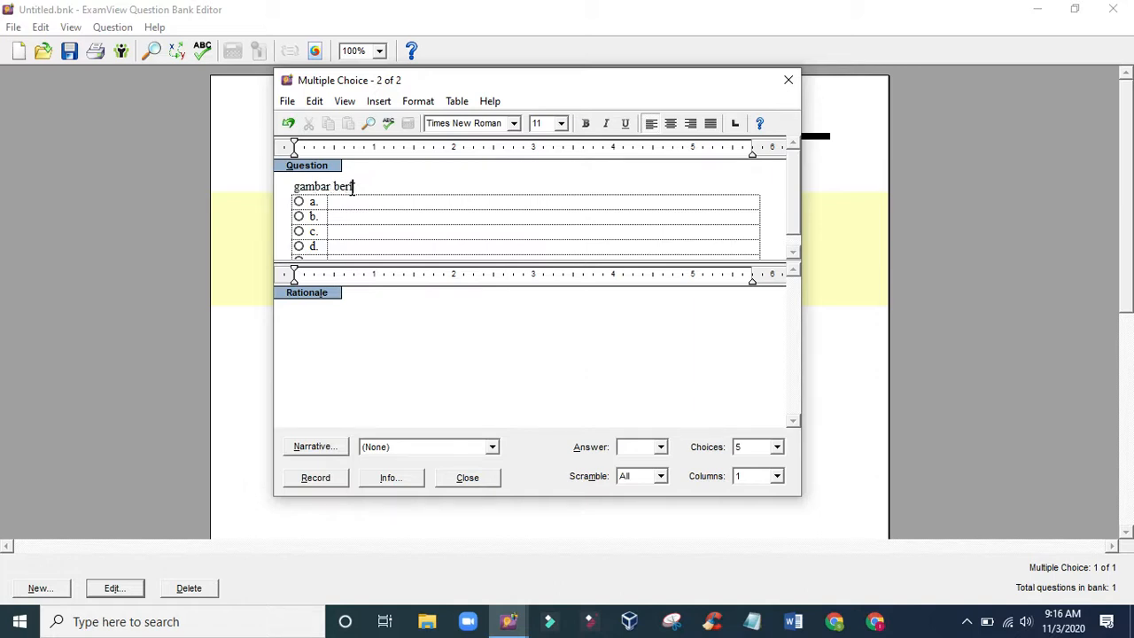
text(ini adala)
text(h icon unt)
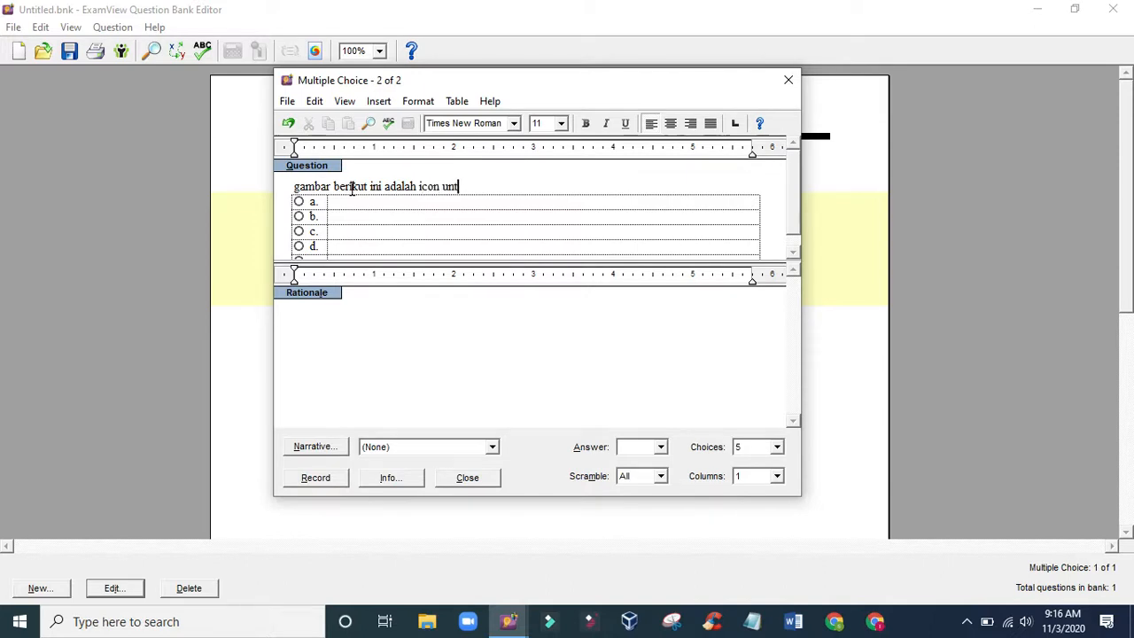
text(uk aplikasi apa ...)
key(Return)
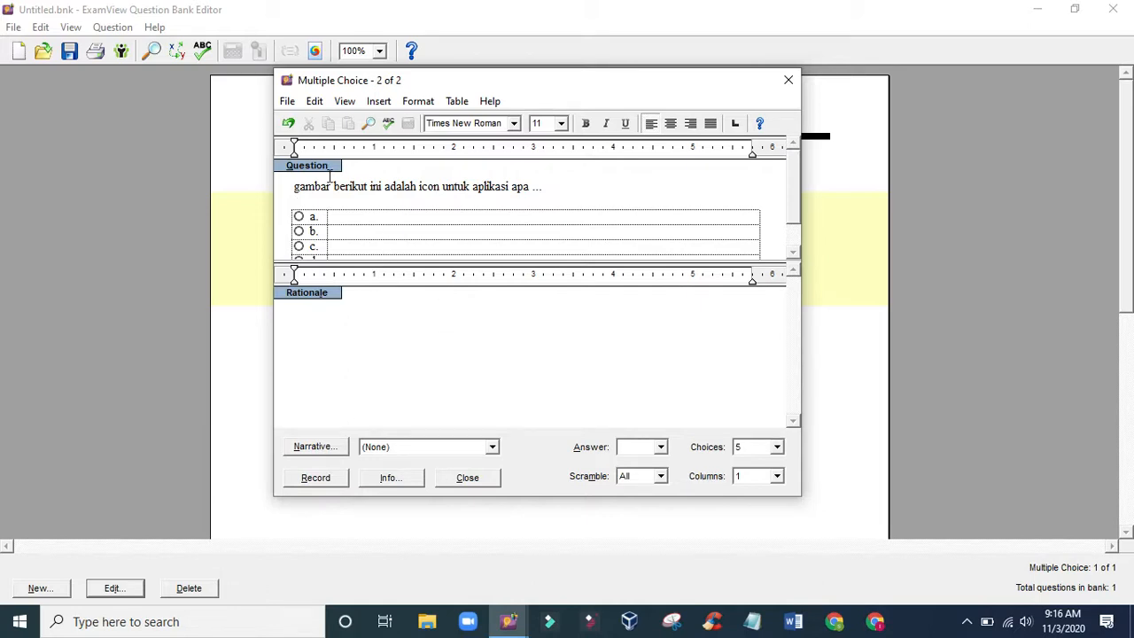
- Capitalize the first word of the second question to "Gambar" and return to the empty line below the question text
click(291, 189)
click(309, 203)
click(383, 103)
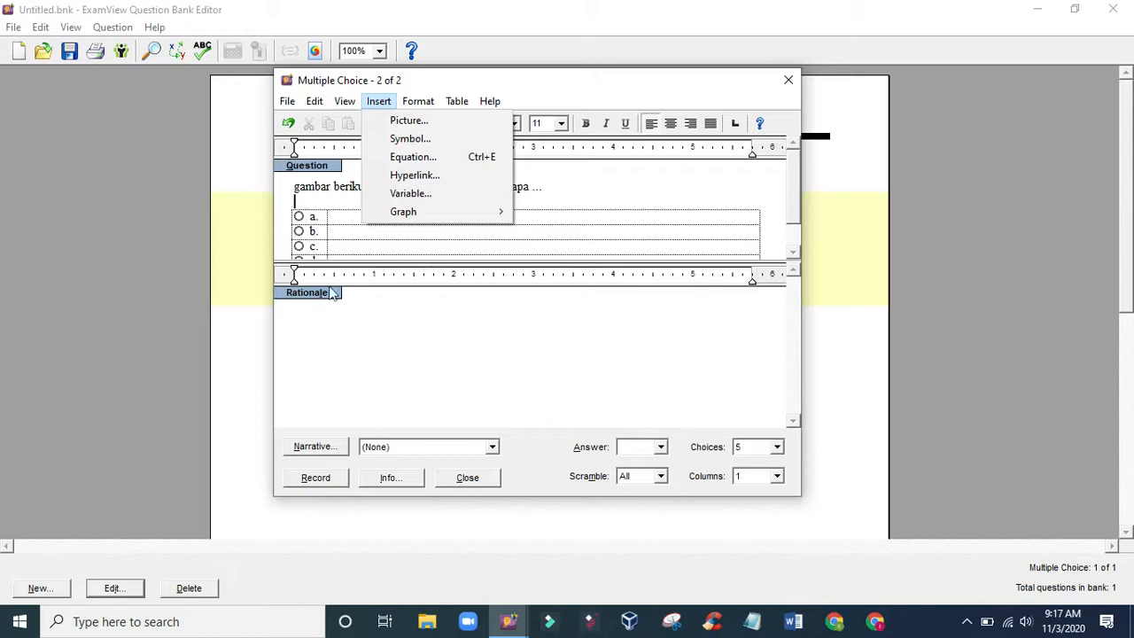
click(322, 199)
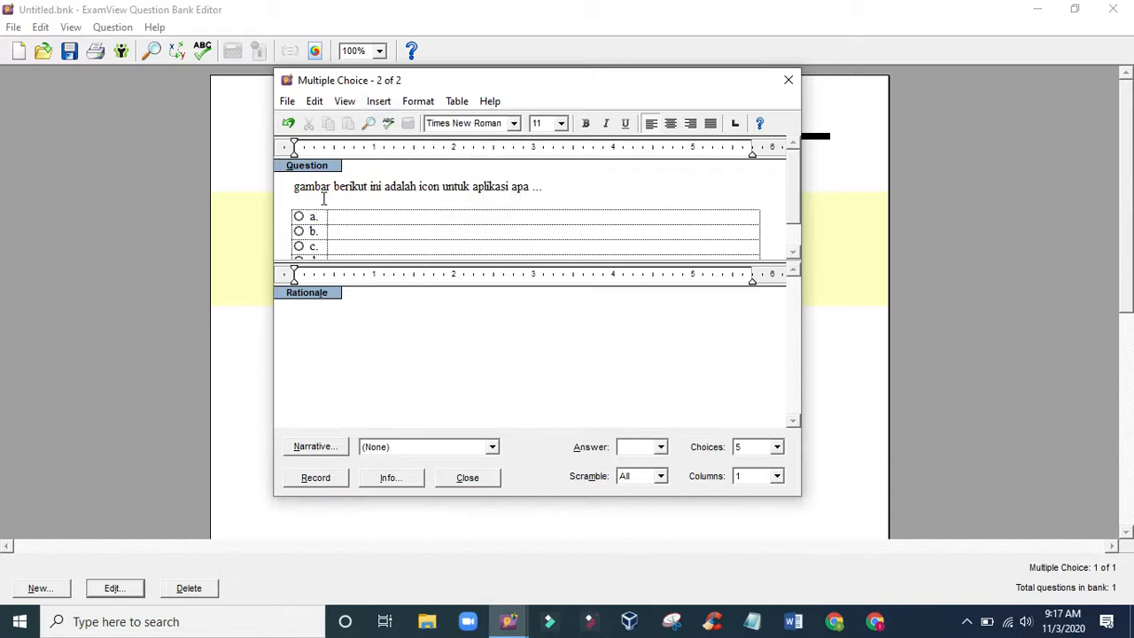
click(300, 186)
key(BackSpace)
text(G)
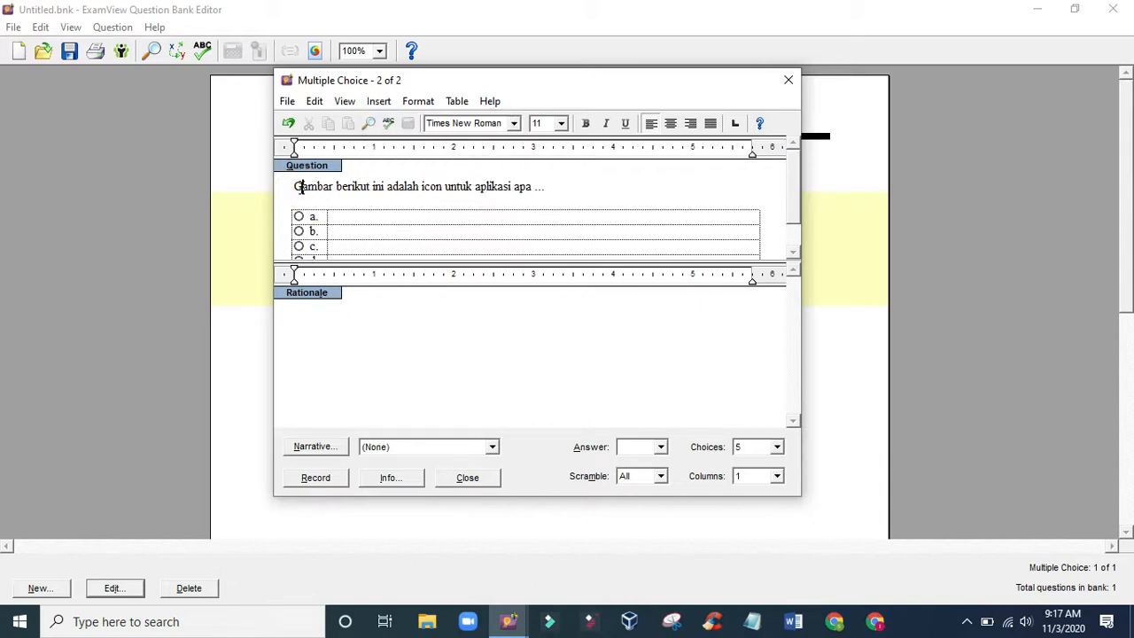
click(312, 197)
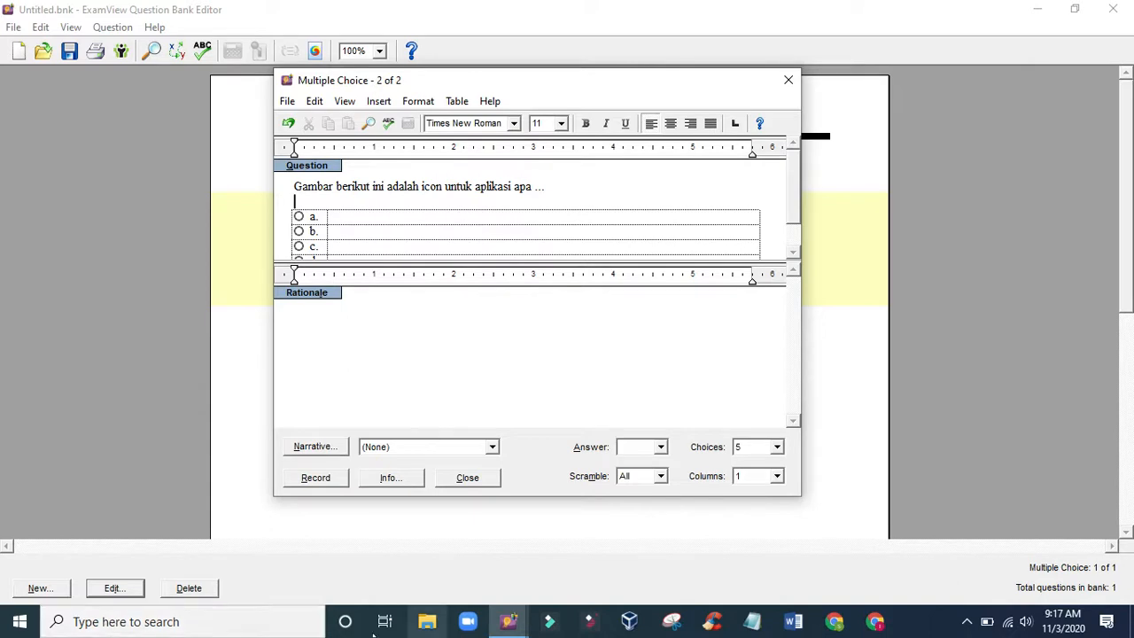
- Search Windows for "snipp" and launch Snipping Tool
click(198, 623)
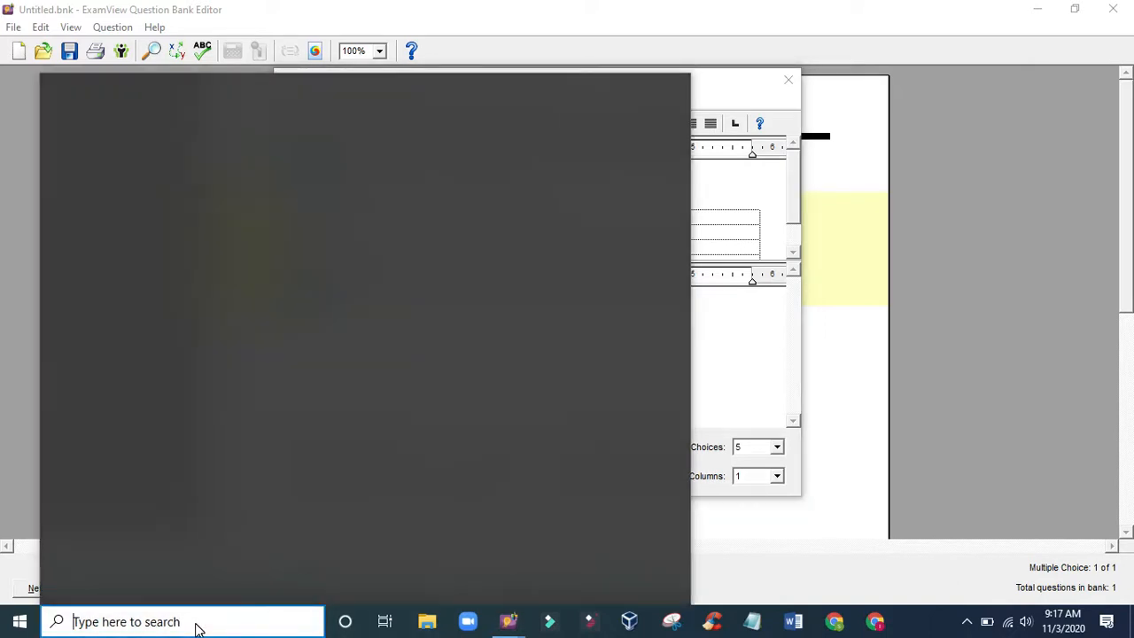
text(snipp)
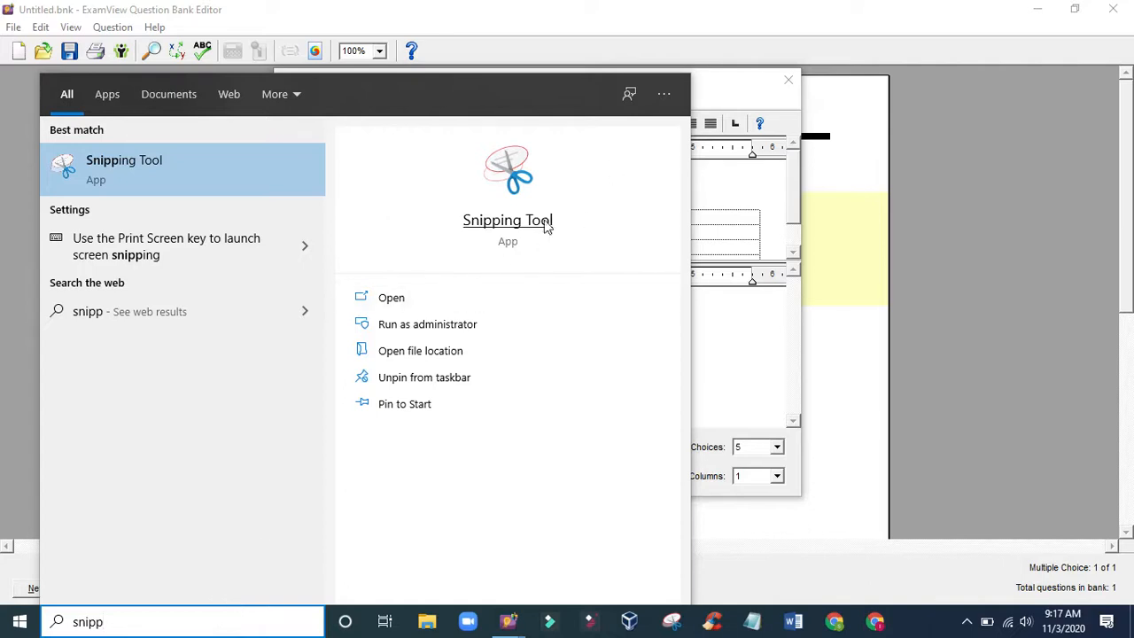
click(498, 222)
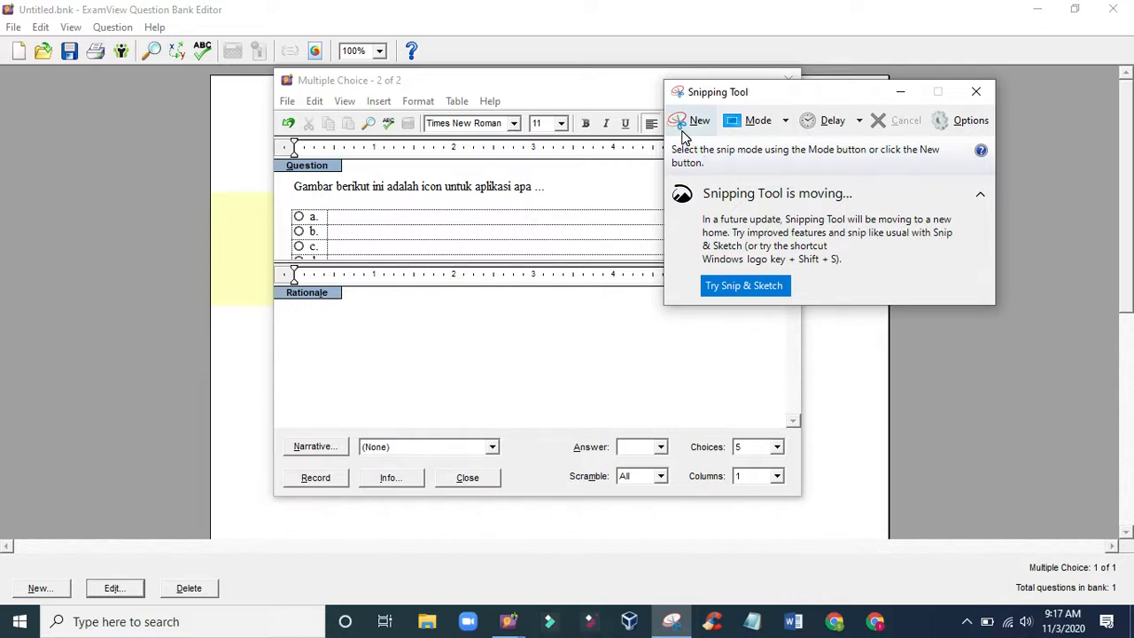
click(1038, 15)
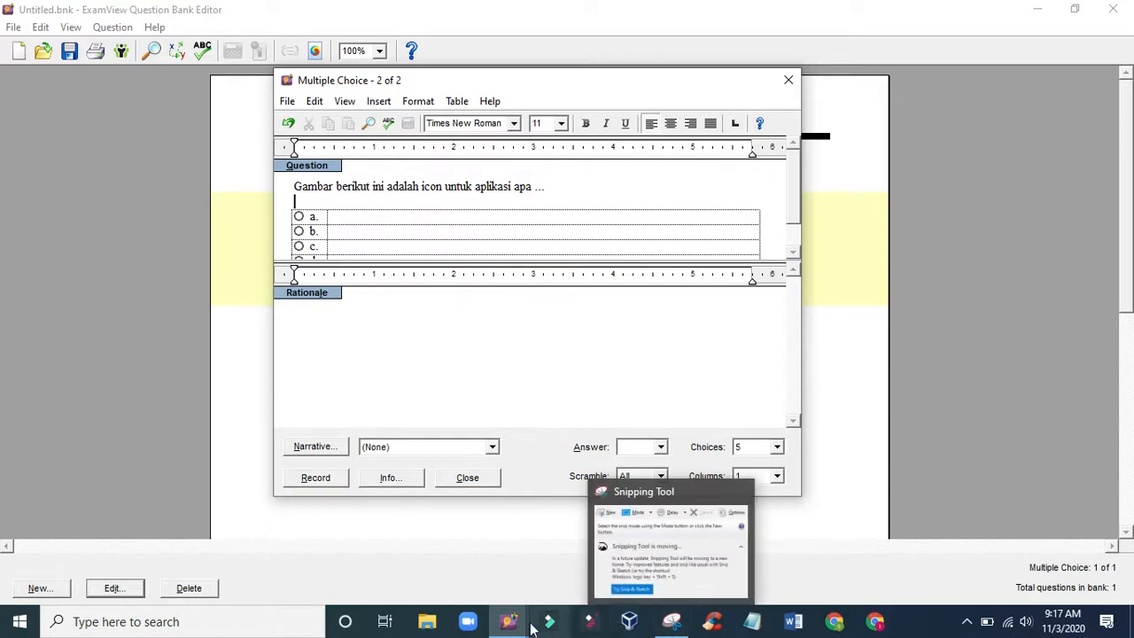
mouse_move(508, 621)
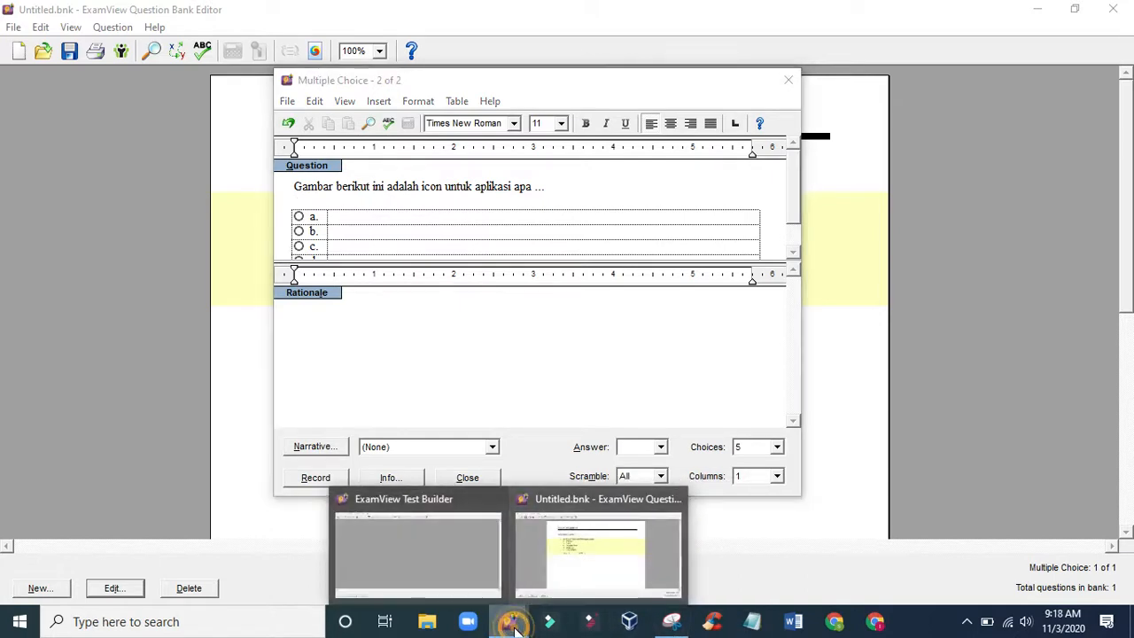
click(508, 621)
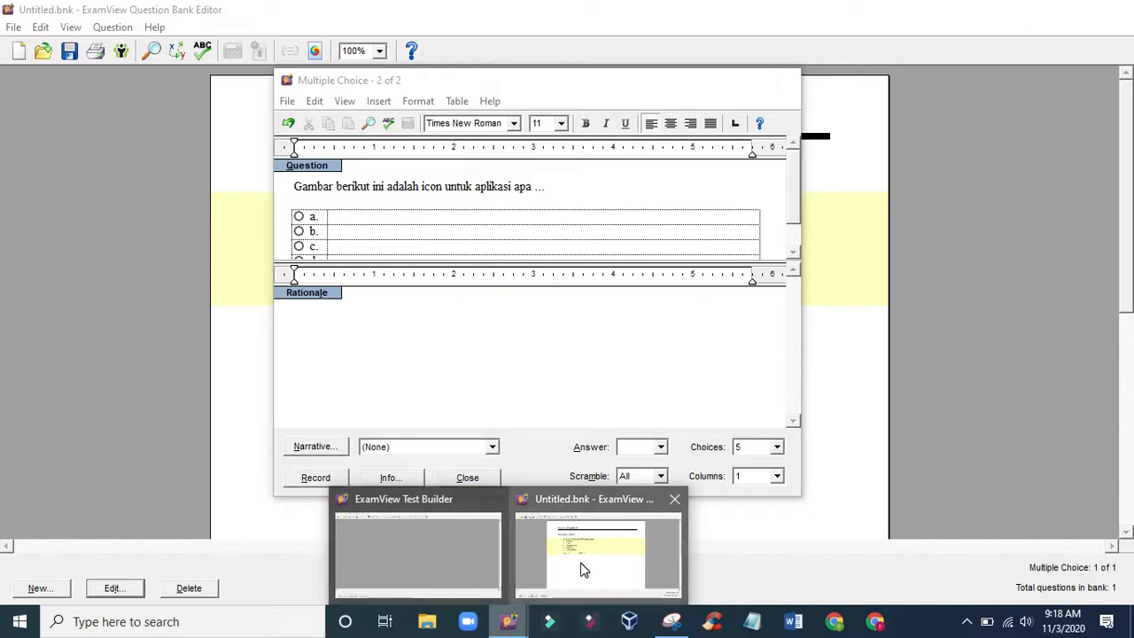
click(428, 622)
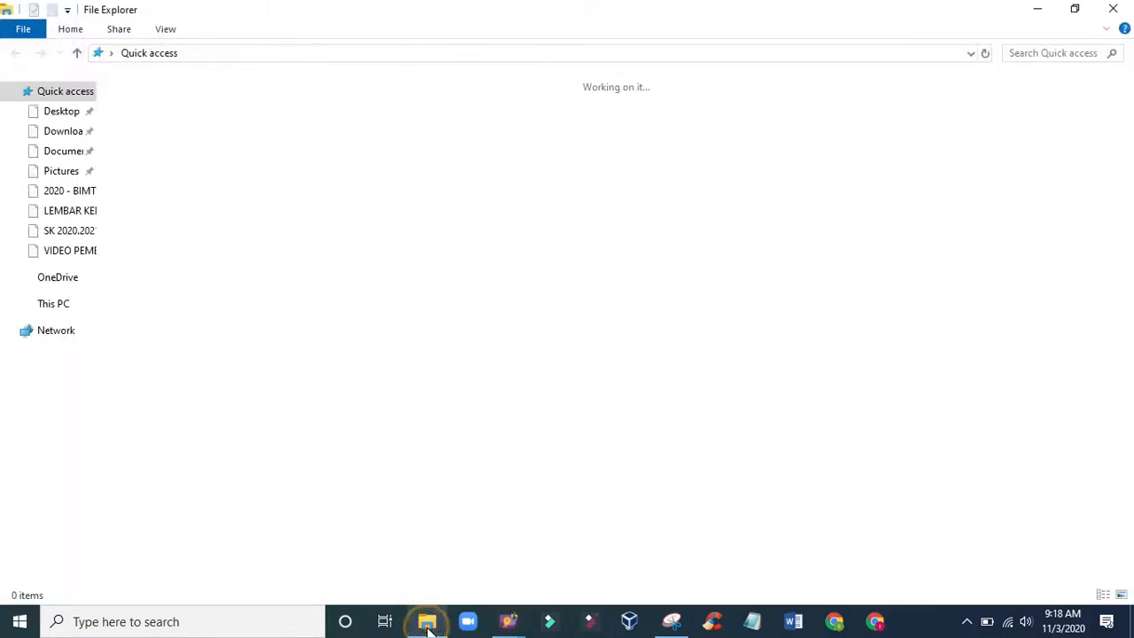
click(1037, 10)
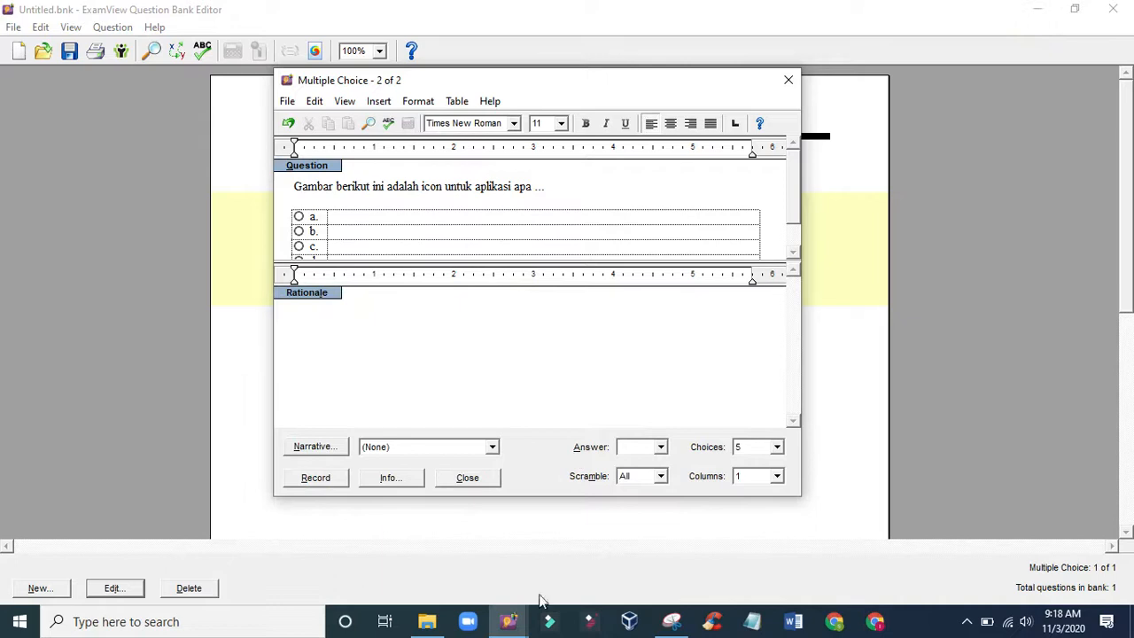
mouse_move(430, 626)
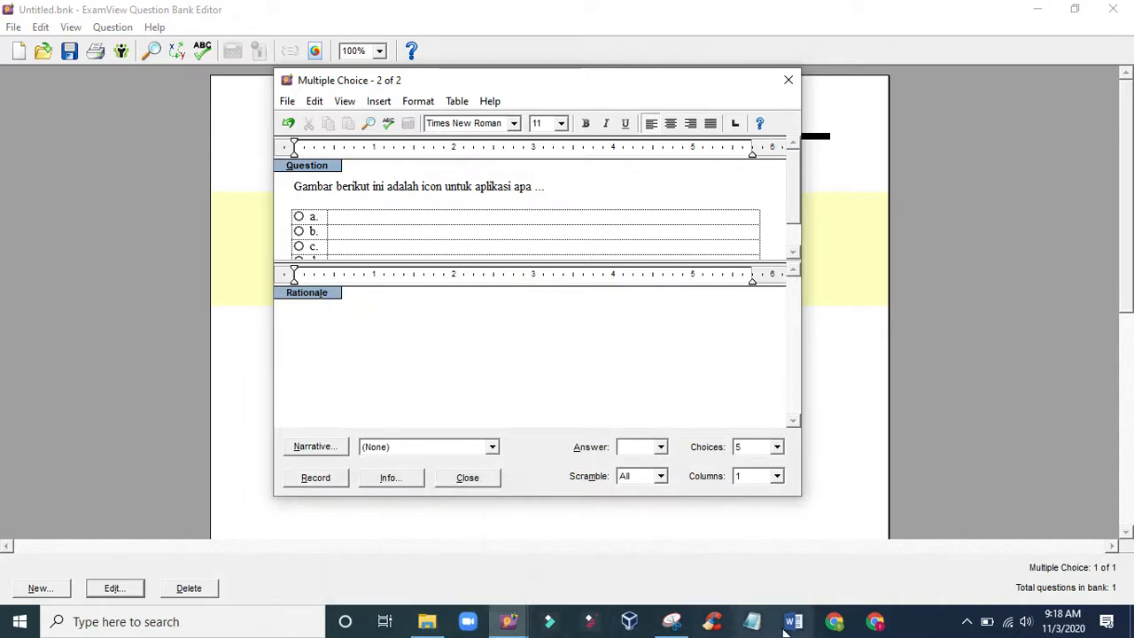
- Switch to Chrome and capture the YouTube icon from the bookmarks bar with a new Snipping Tool snip
click(873, 623)
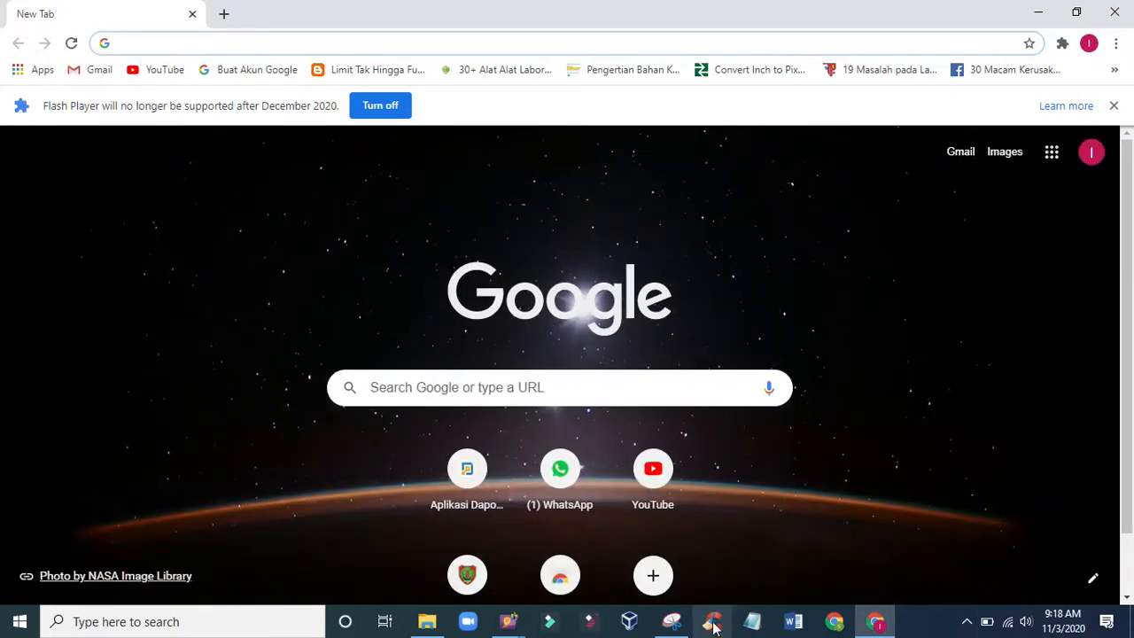
click(672, 621)
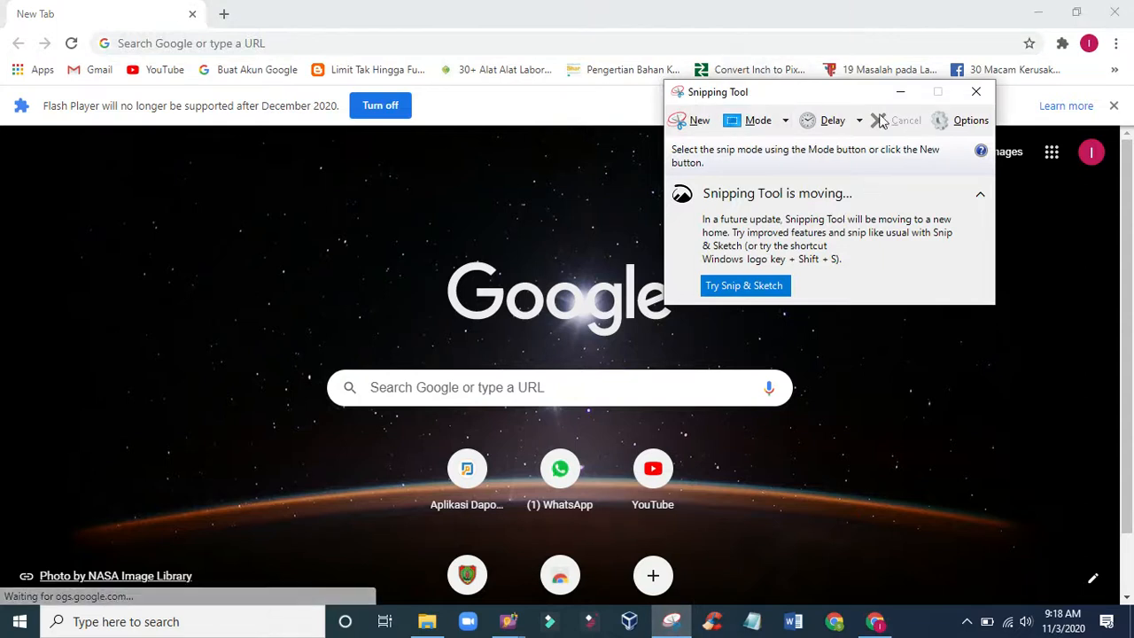
click(684, 131)
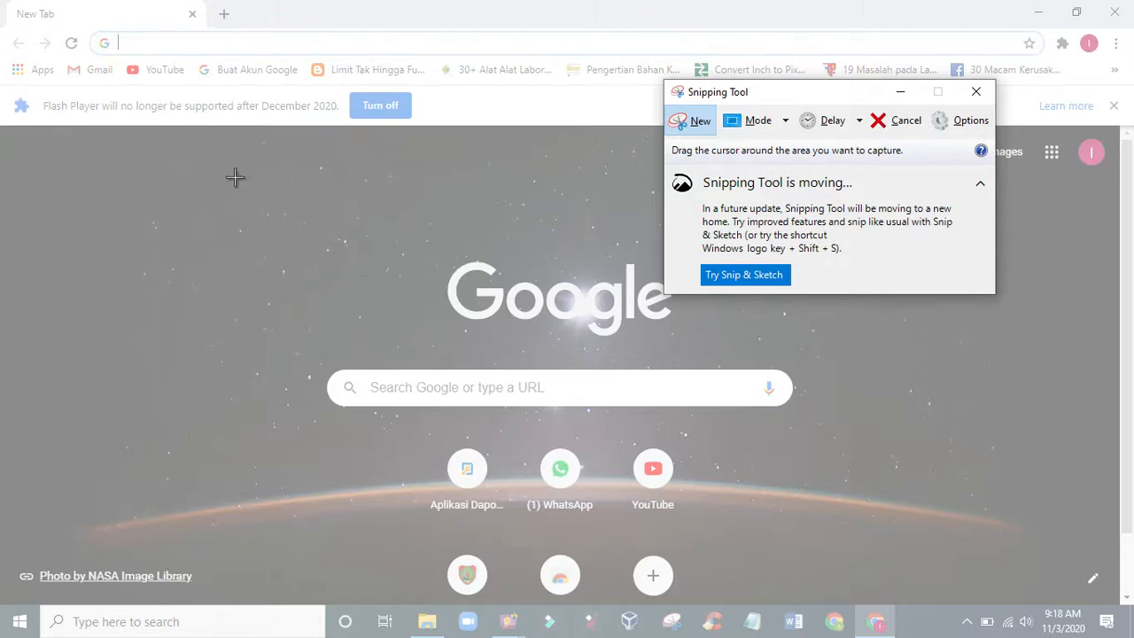
drag(121, 62, 148, 78)
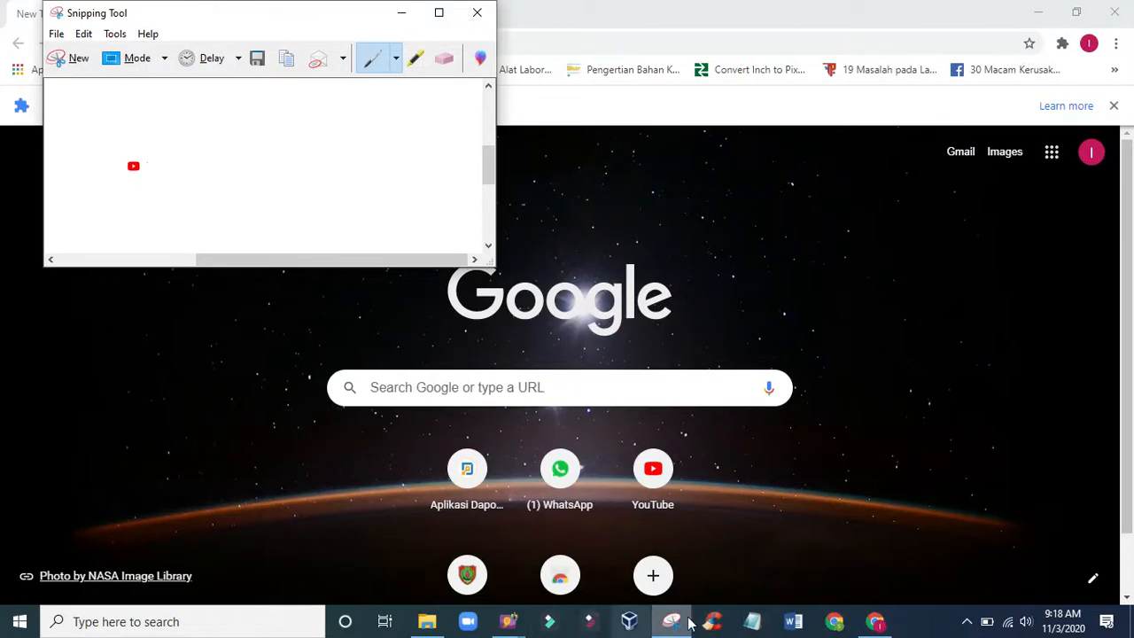
- Switch back to the ExamView question bank and paste the captured YouTube icon on the empty line below the question text
mouse_move(502, 628)
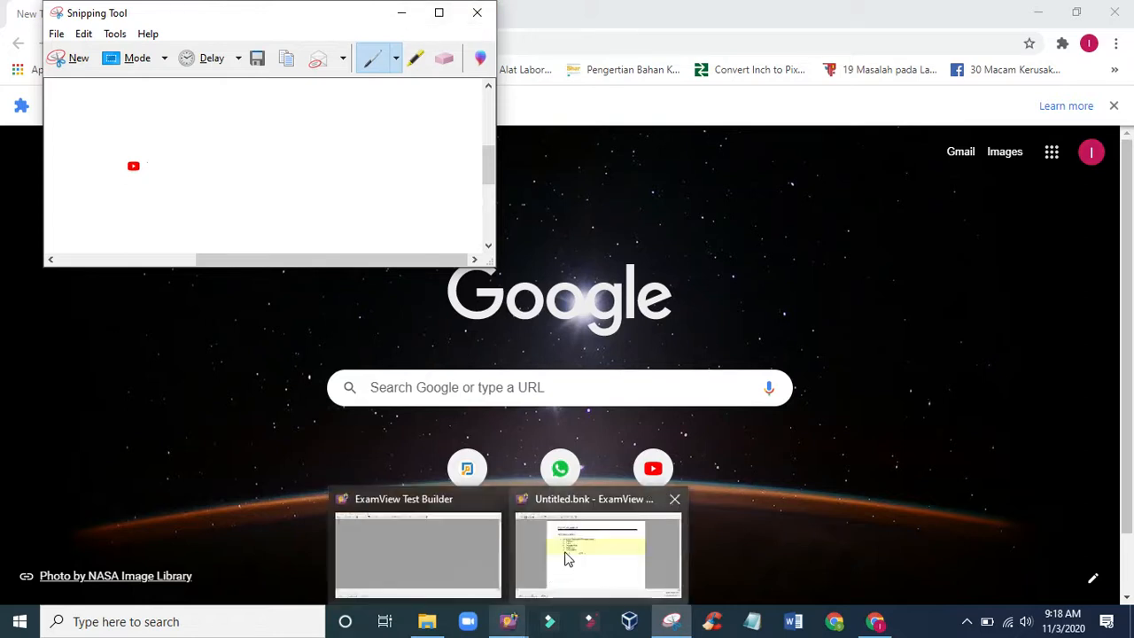
click(568, 559)
click(358, 197)
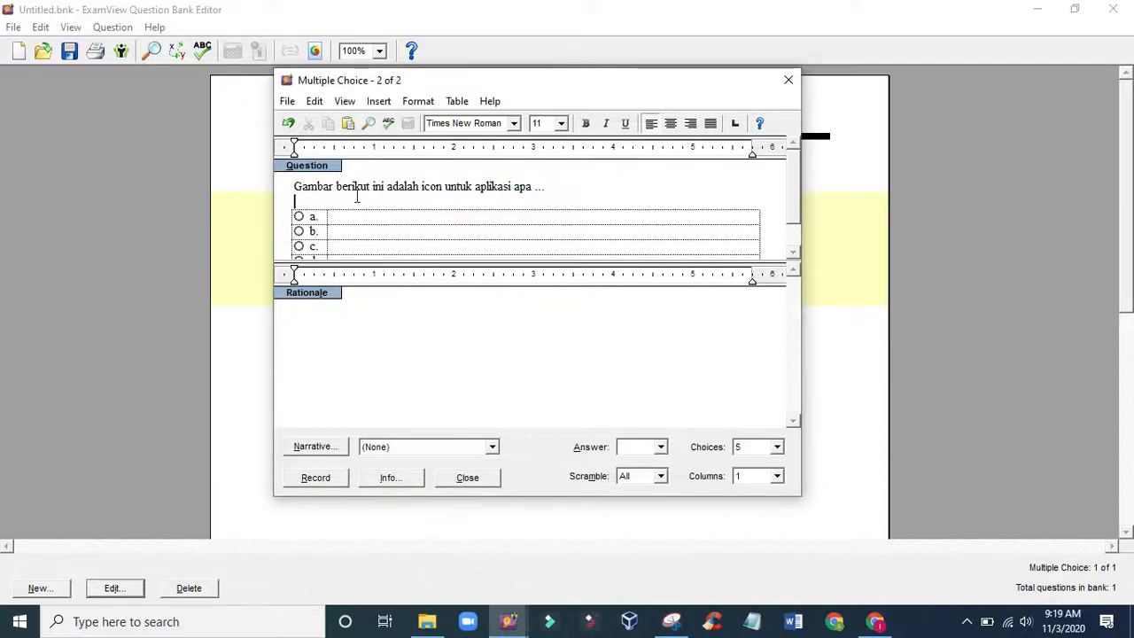
click(289, 102)
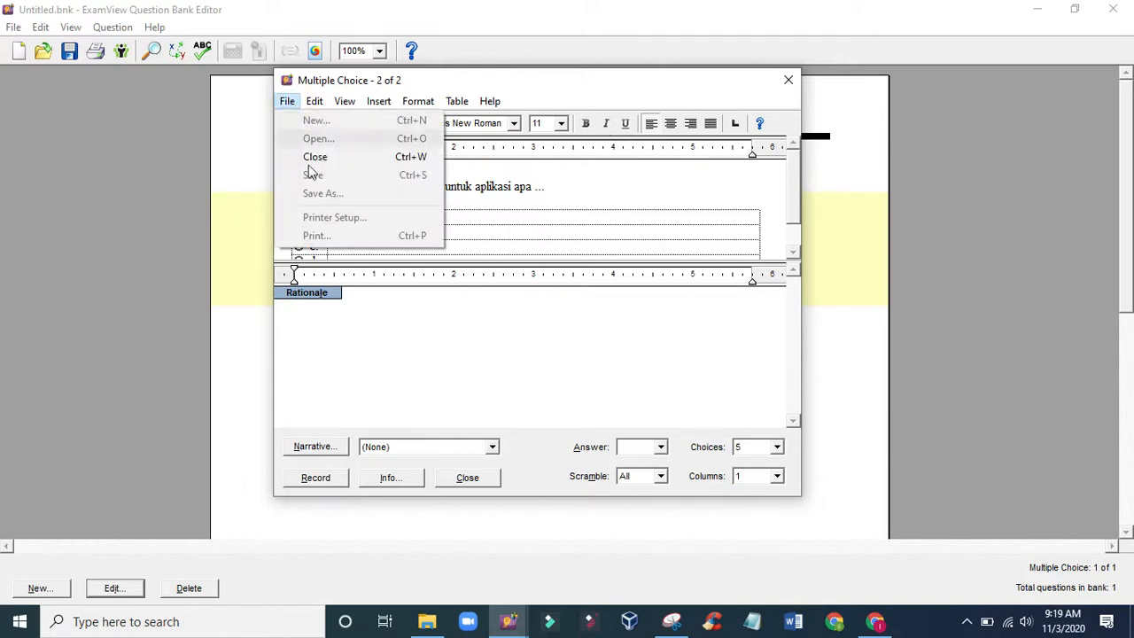
click(515, 253)
click(324, 200)
click(315, 101)
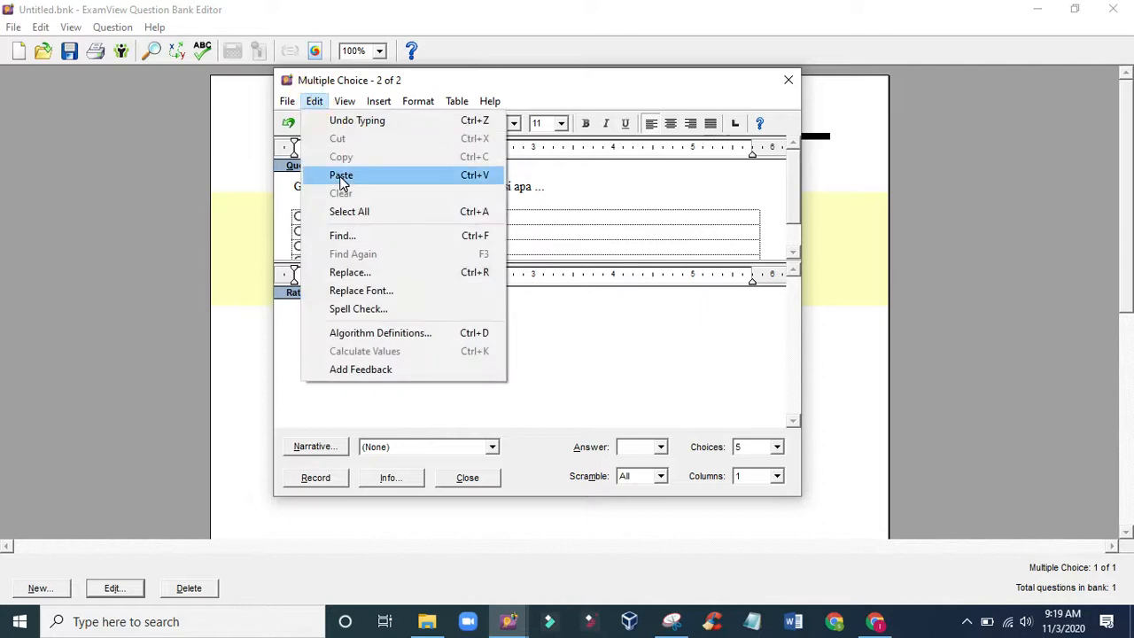
click(514, 197)
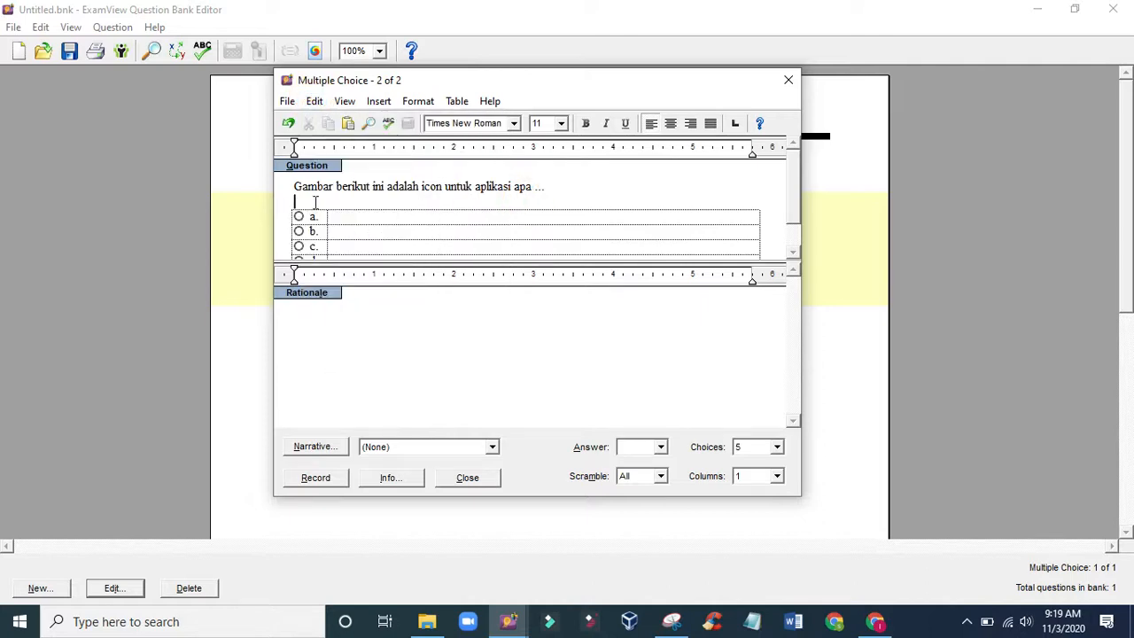
key(ctrl+v)
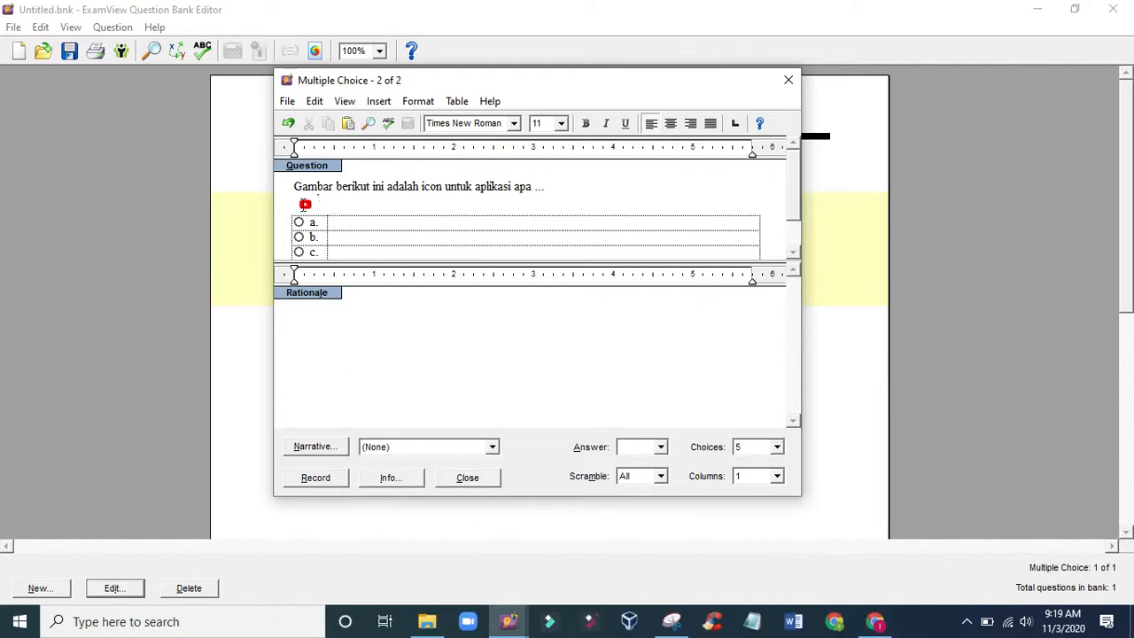
- Enlarge the pasted YouTube icon proportionally to about 0.9 inch wide
double_click(305, 205)
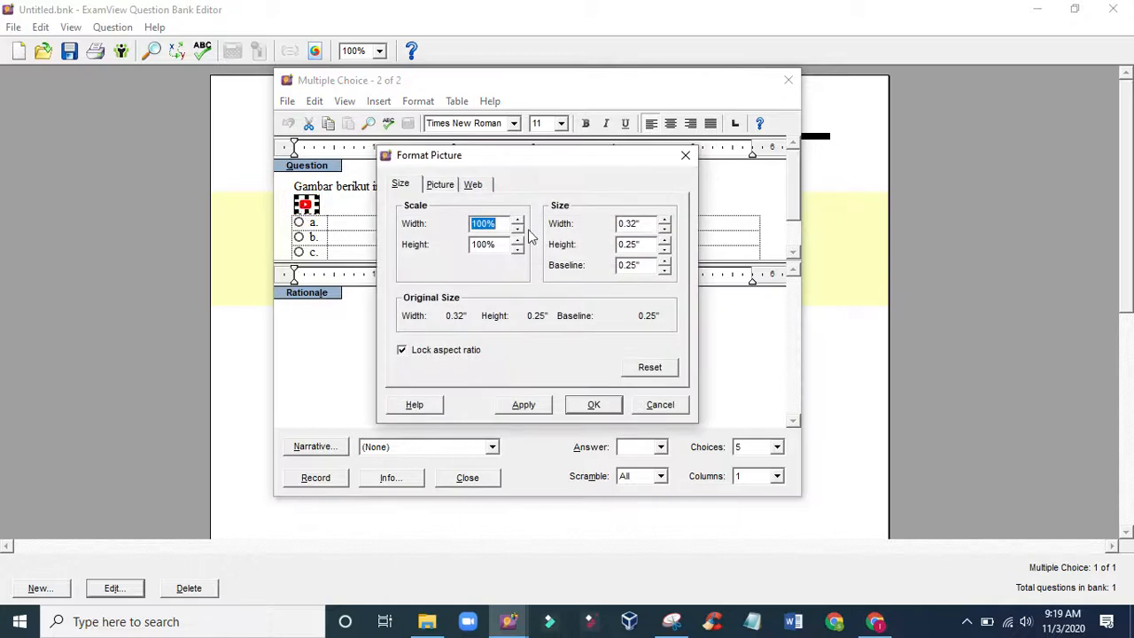
click(685, 156)
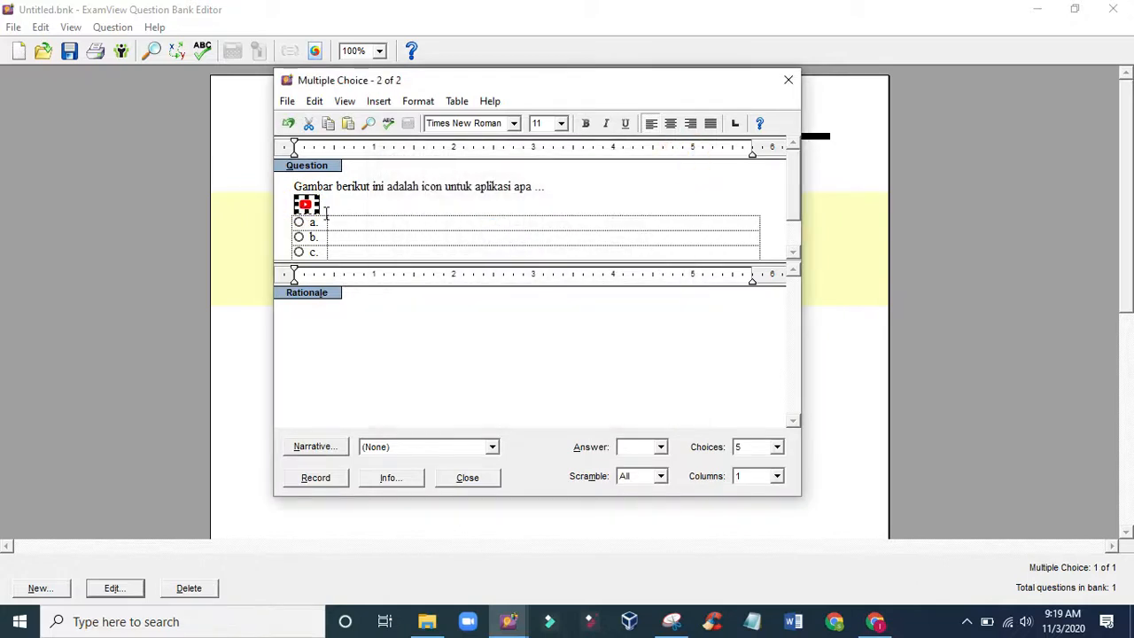
drag(316, 213, 366, 249)
- Fill in choice a as "whatapp" and choice b as "youtube"
scroll(400, 226, down, 1)
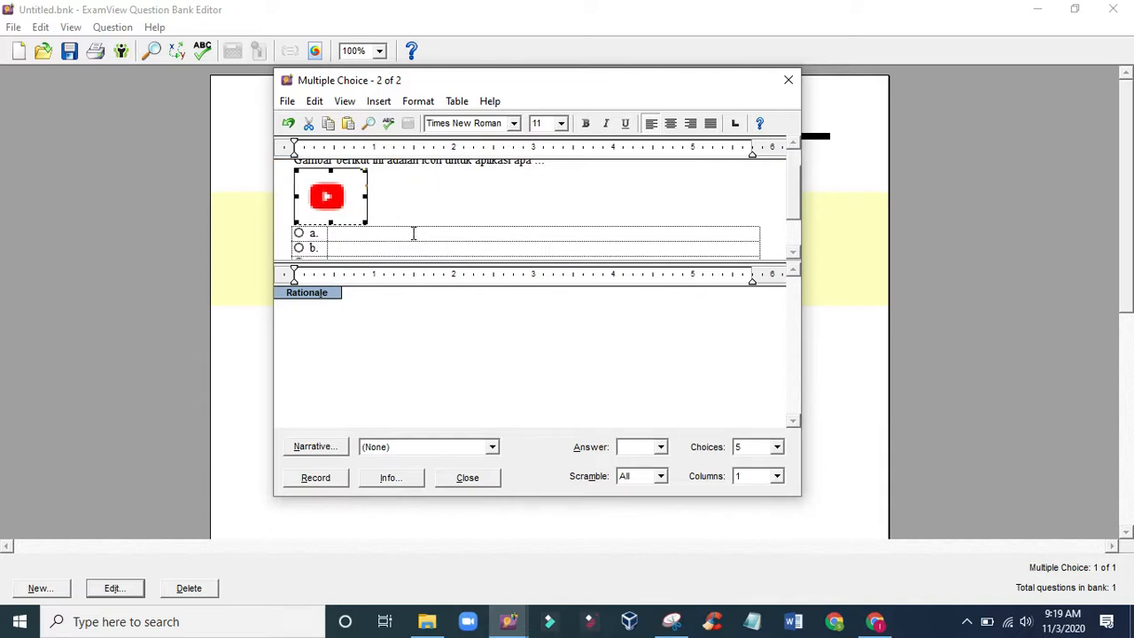
click(360, 242)
click(363, 229)
text(whatapp)
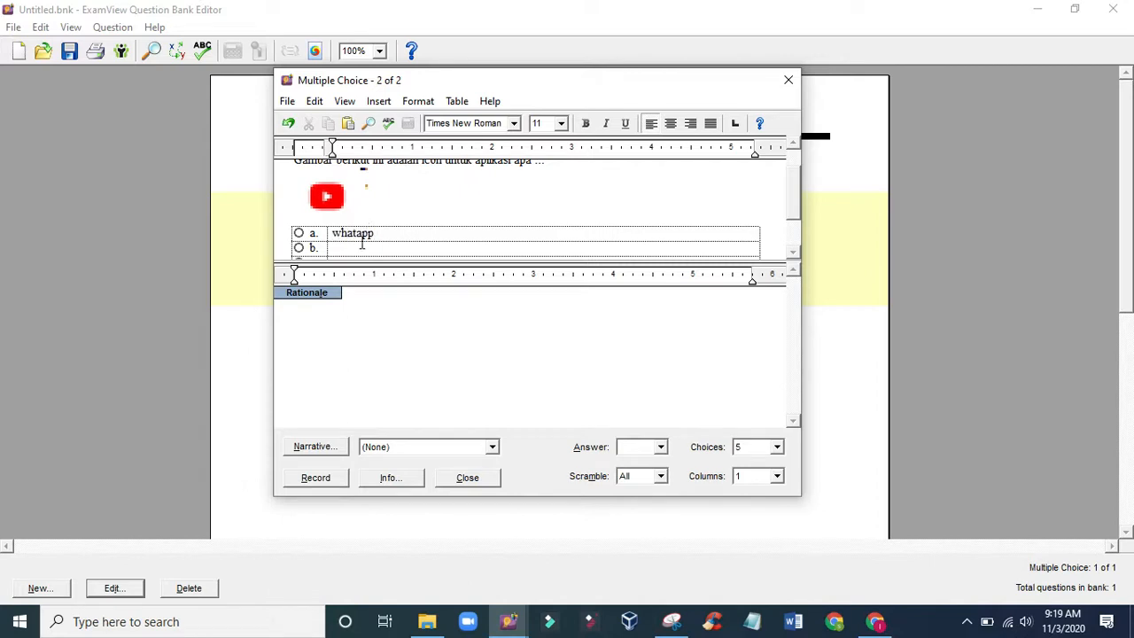
click(362, 247)
text(youtube)
key(Tab)
- Fill in choice c as "ig", choice d as "telegram" and choice e as "kaizala"
click(365, 237)
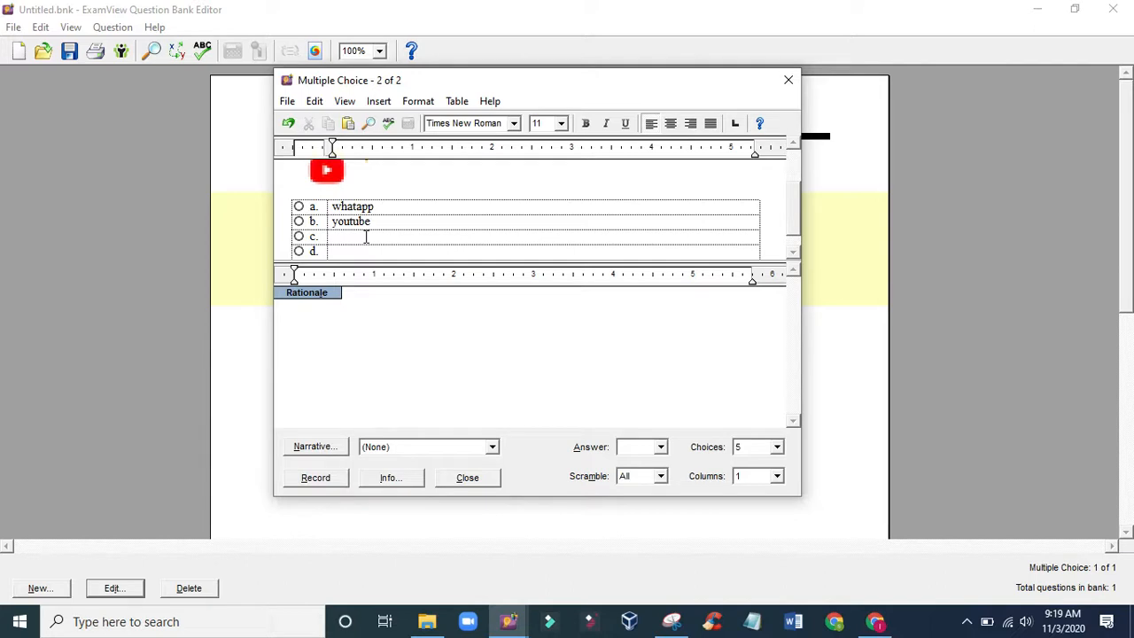
click(350, 252)
text(telegram)
key(Return)
click(352, 248)
text(kaizala)
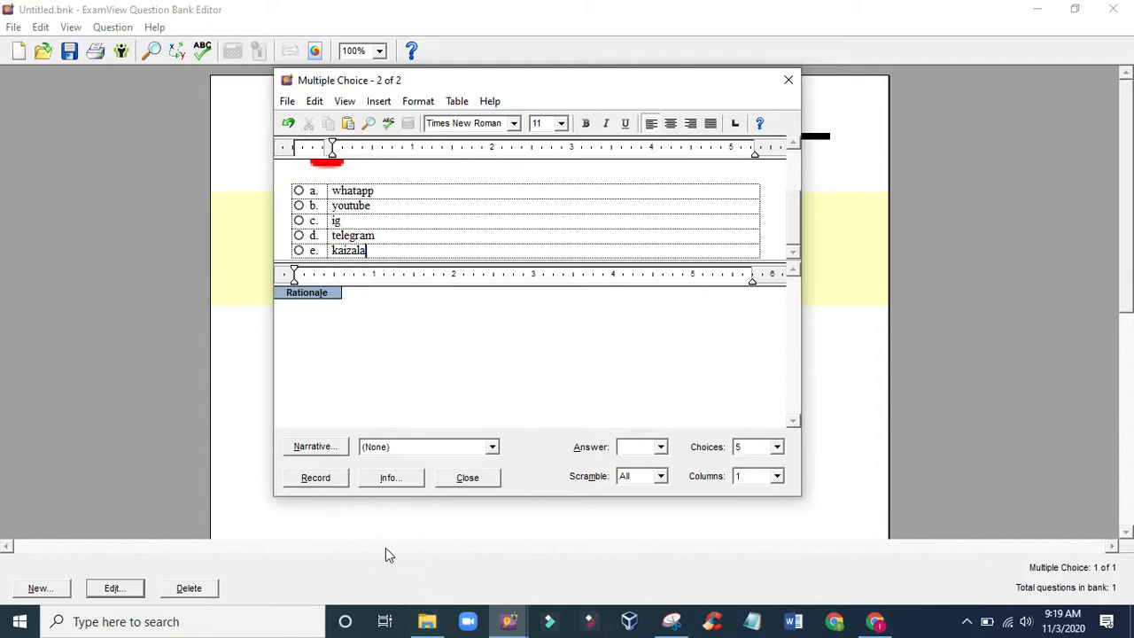
- Mark choice b, youtube, as the correct answer and record the second question
click(308, 479)
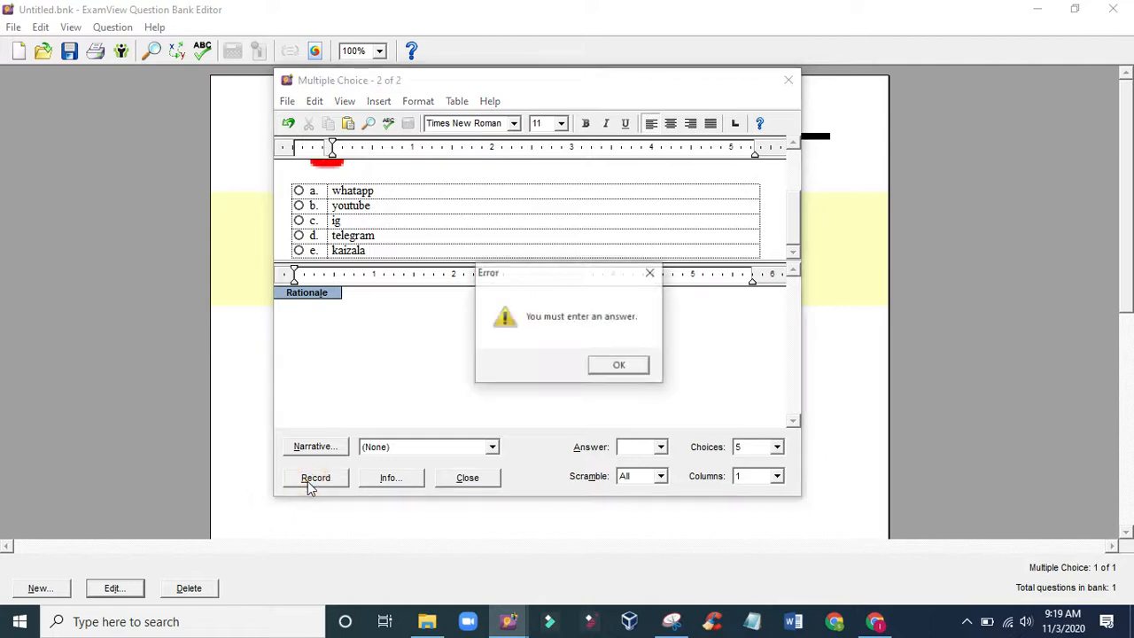
click(650, 275)
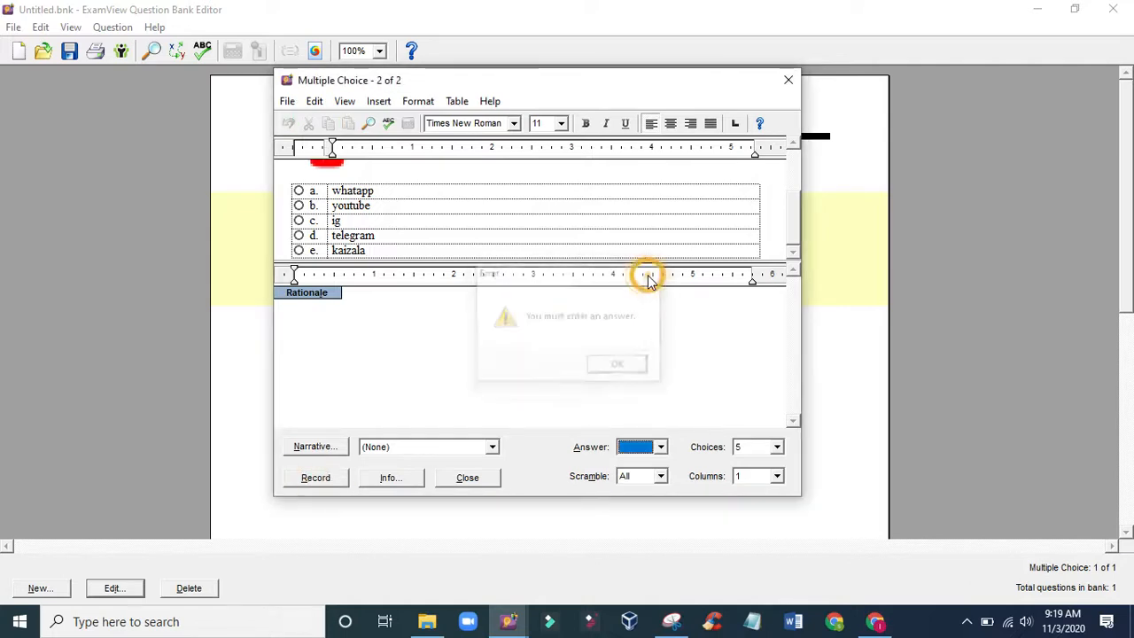
click(299, 206)
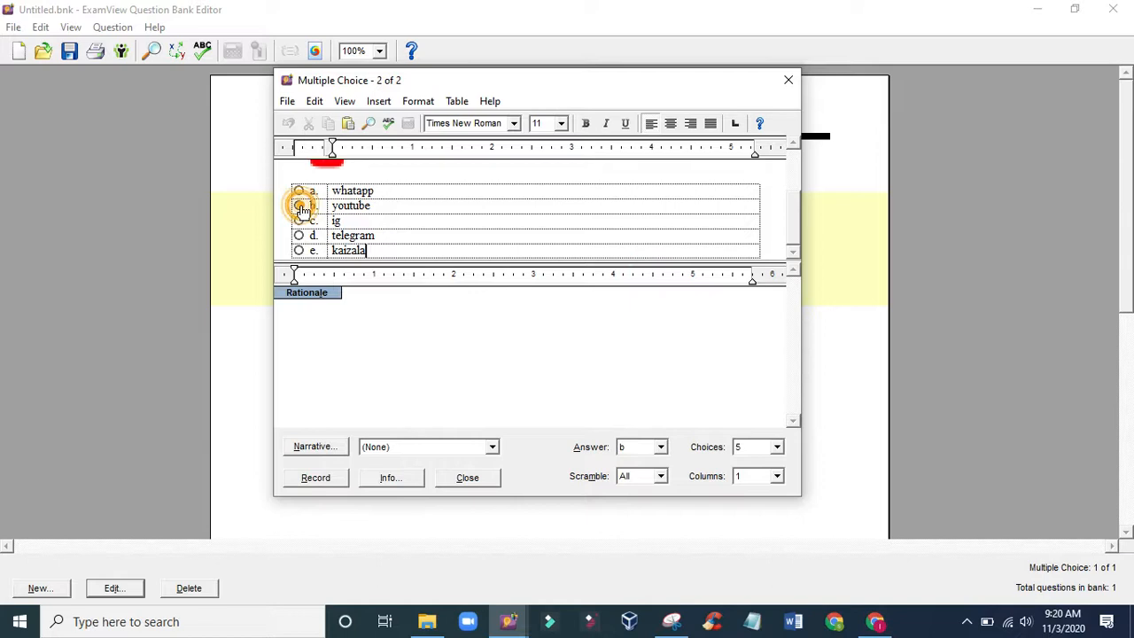
click(317, 479)
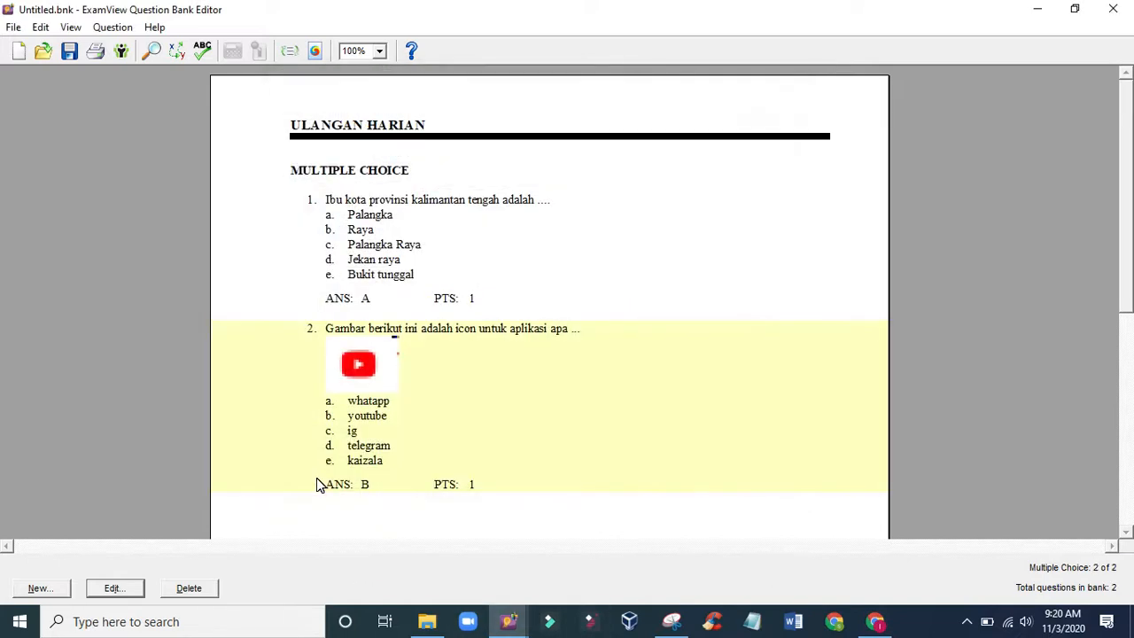
- Duplicate the second question, the one with the YouTube icon
scroll(328, 483, down, 1)
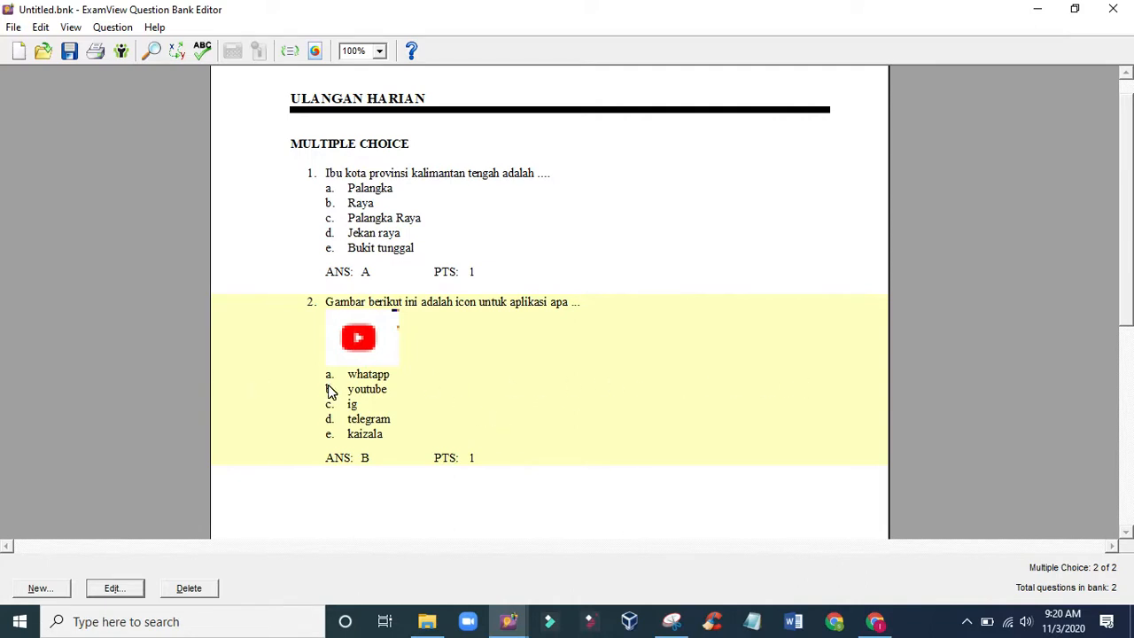
click(452, 217)
click(467, 341)
click(13, 27)
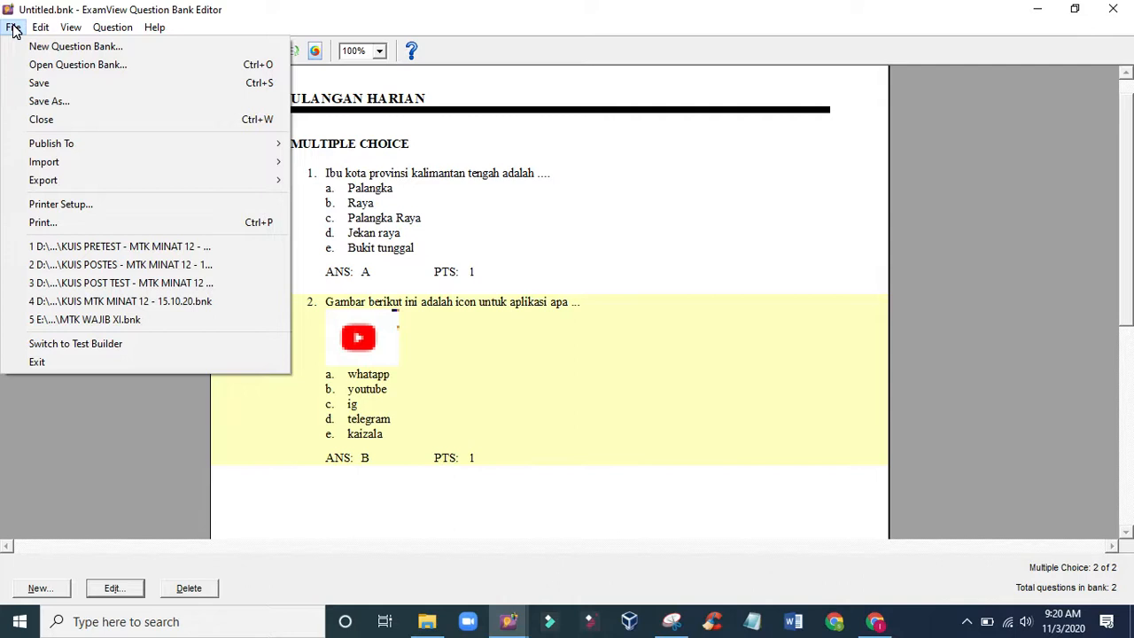
mouse_move(37, 31)
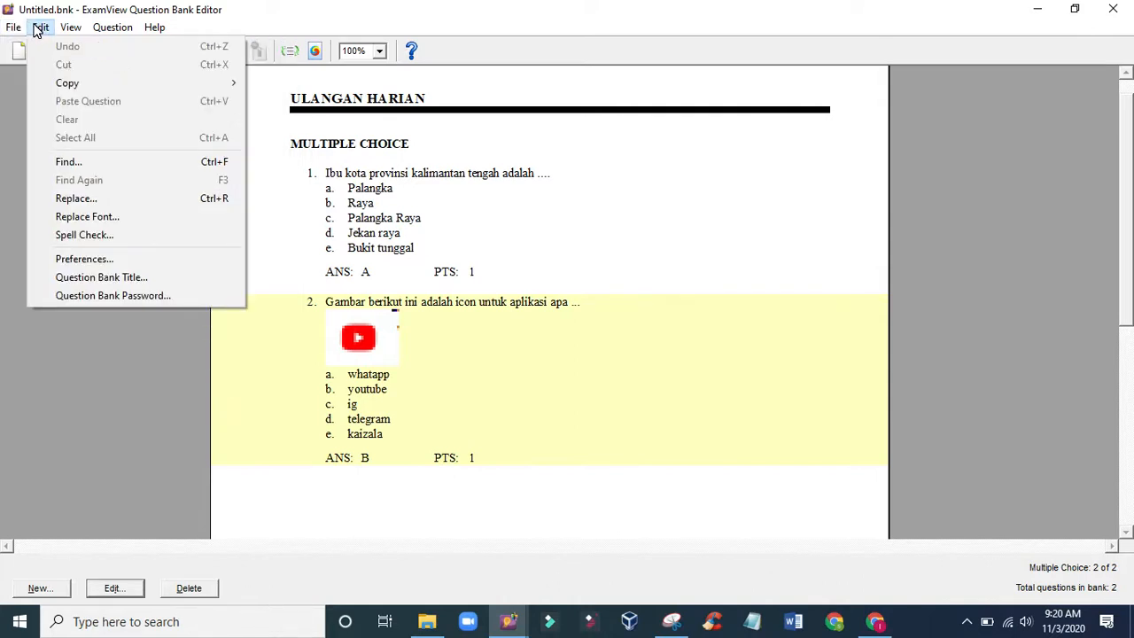
click(40, 28)
click(70, 28)
mouse_move(104, 32)
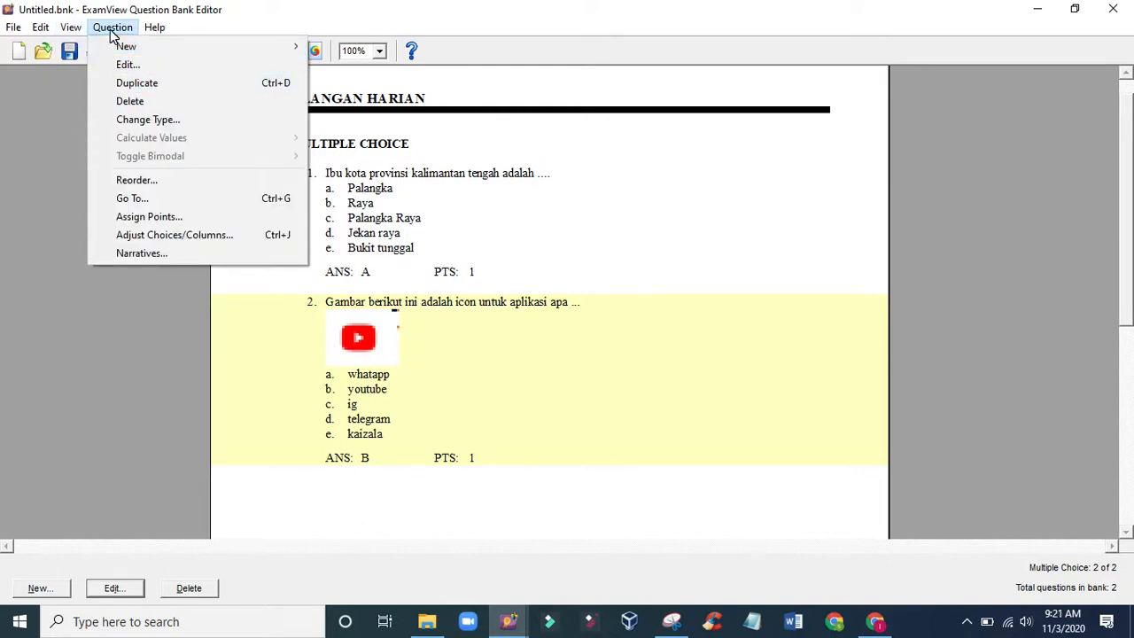
click(131, 78)
- Open the duplicated third question for editing and reword its question text to "Fungsi aplikasi ini apa ..."
scroll(561, 430, down, 1)
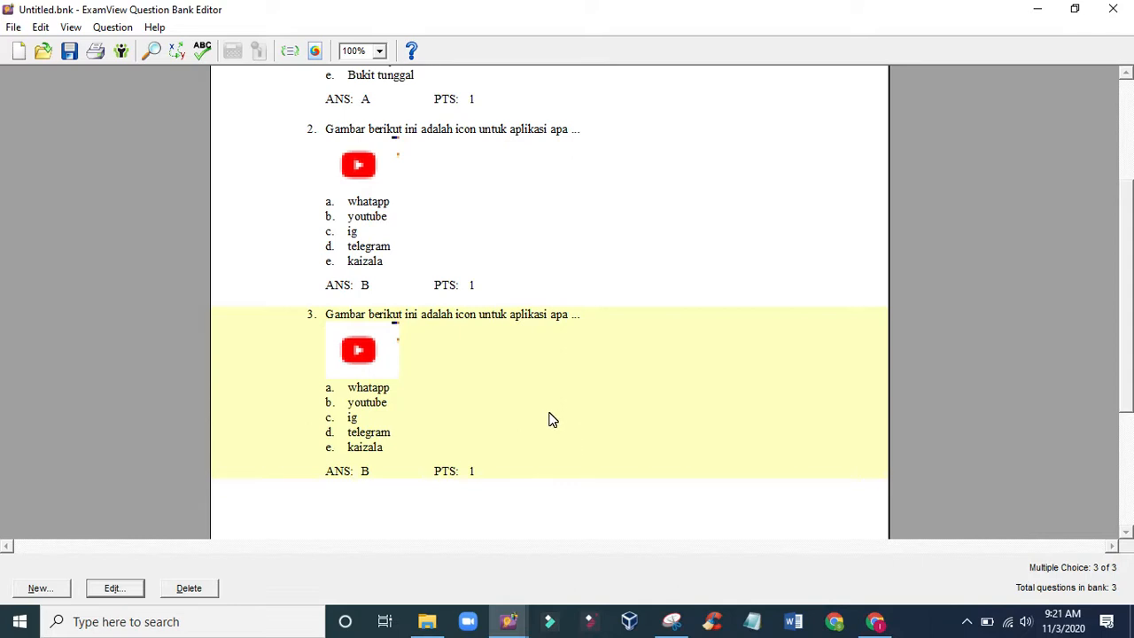
double_click(549, 420)
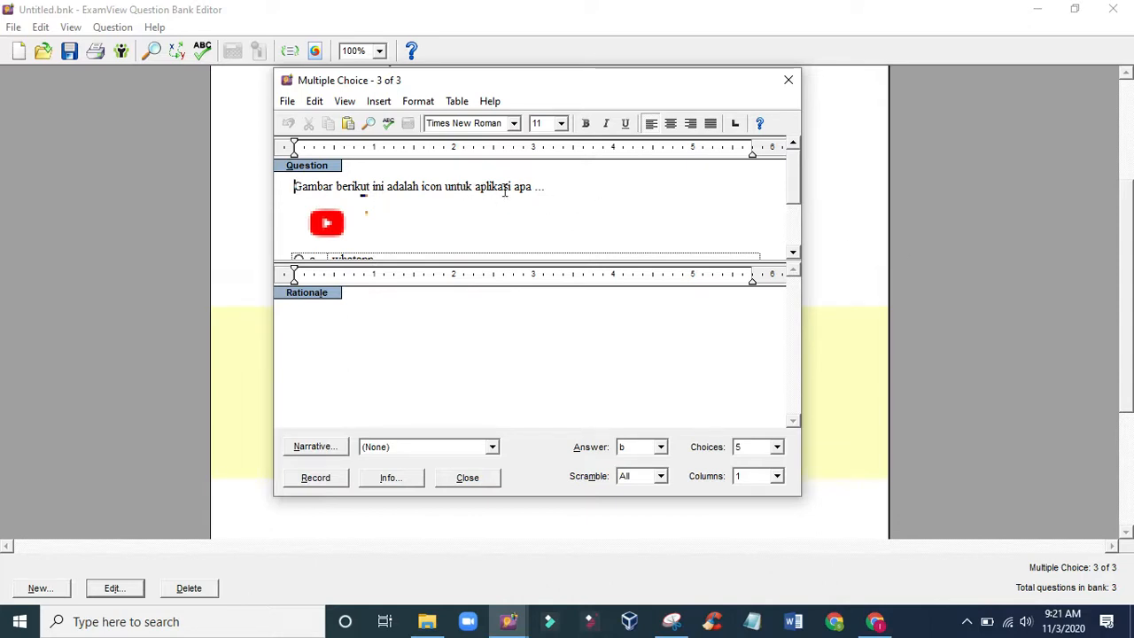
drag(475, 187, 276, 188)
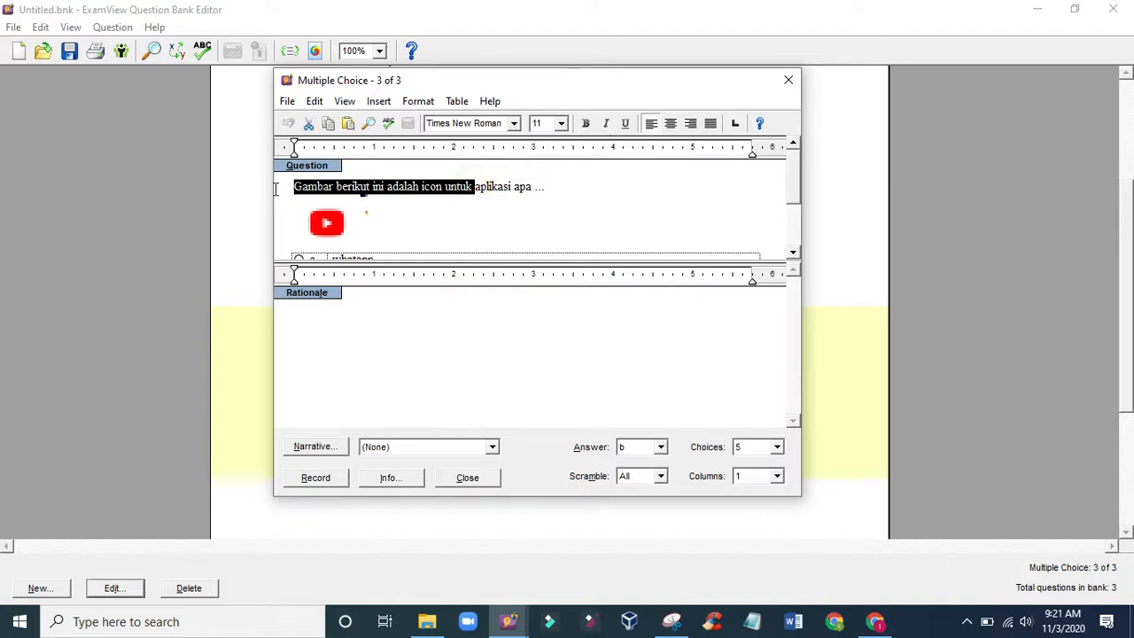
text(funs)
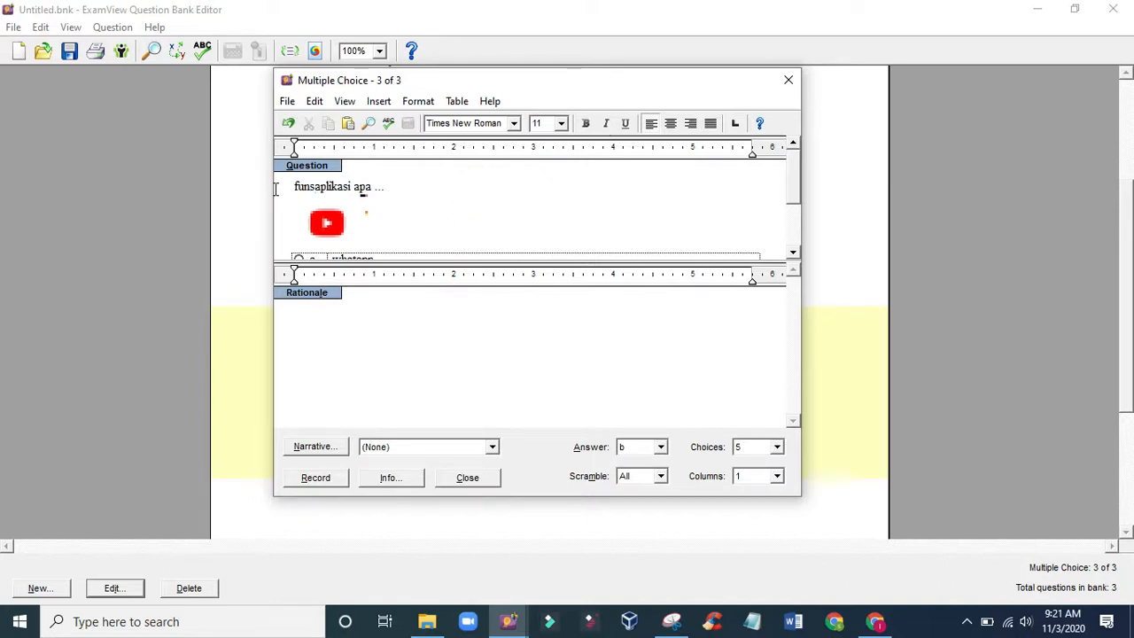
key(BackSpace)
key(BackSpace)
key(BackSpace)
key(BackSpace)
text(Fungs)
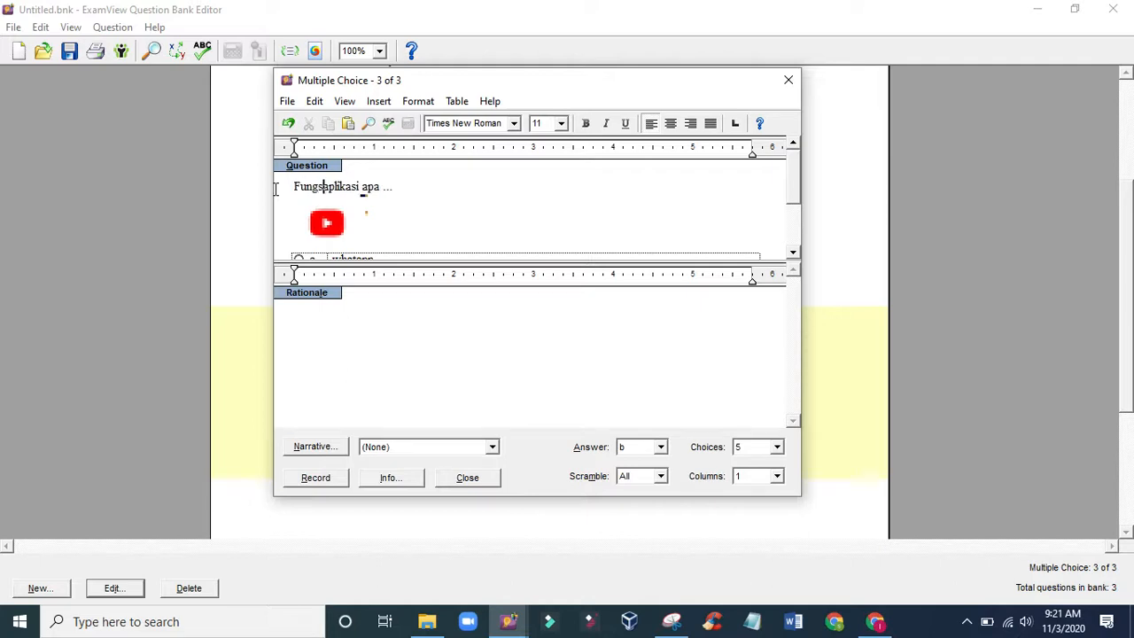
text(i)
click(368, 183)
text(ini)
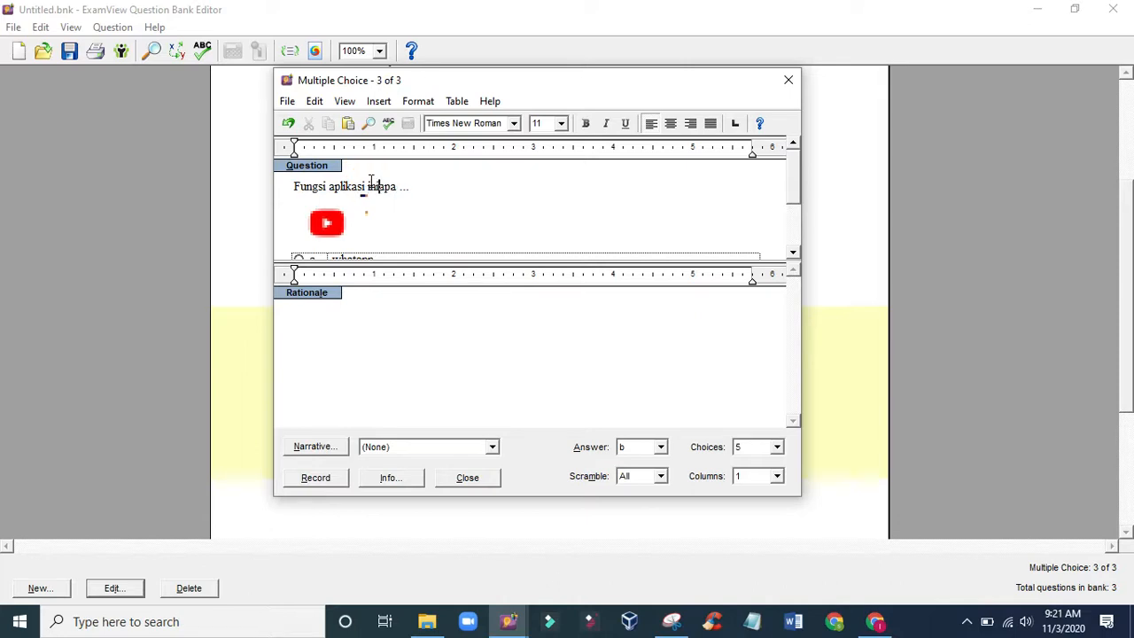
- Clear the text of all five answer choices in the third question
scroll(417, 218, down, 3)
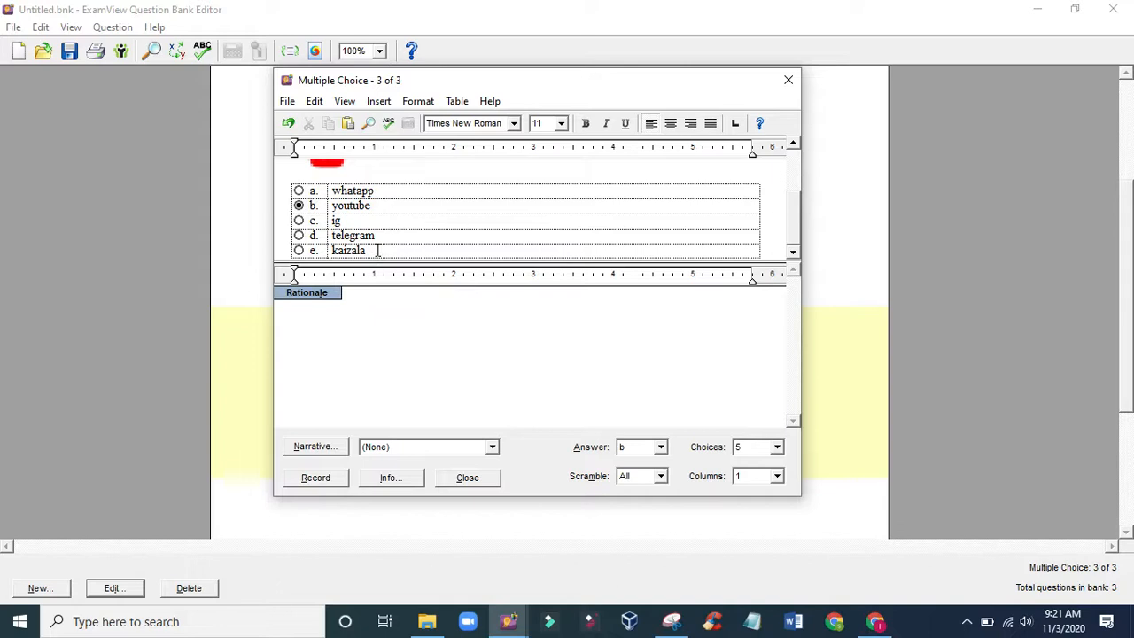
click(379, 250)
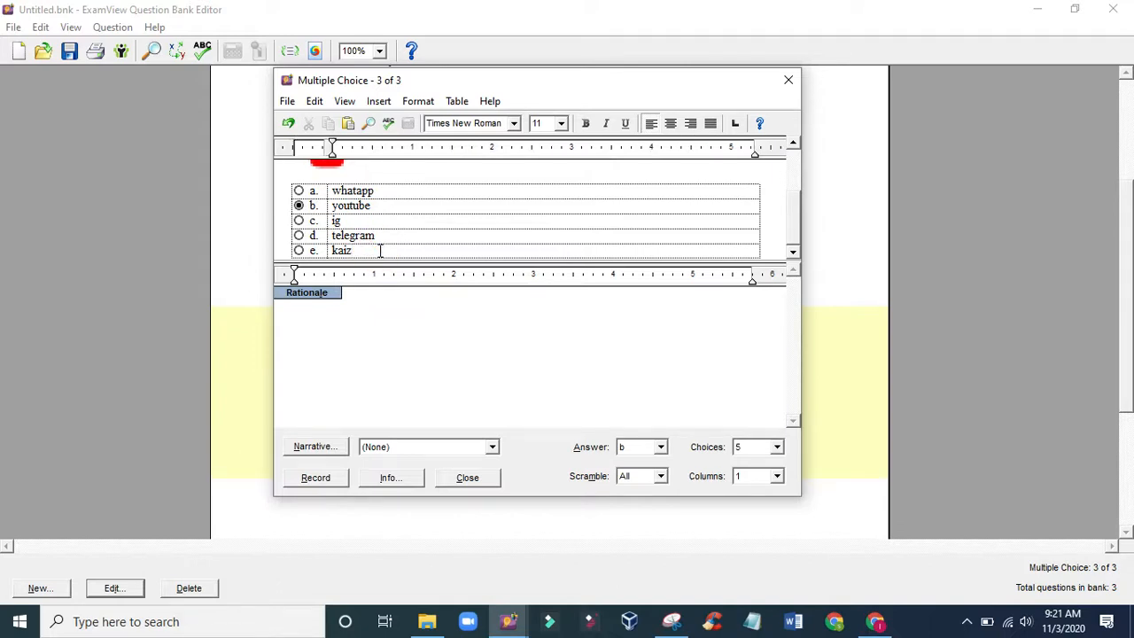
drag(380, 252, 330, 190)
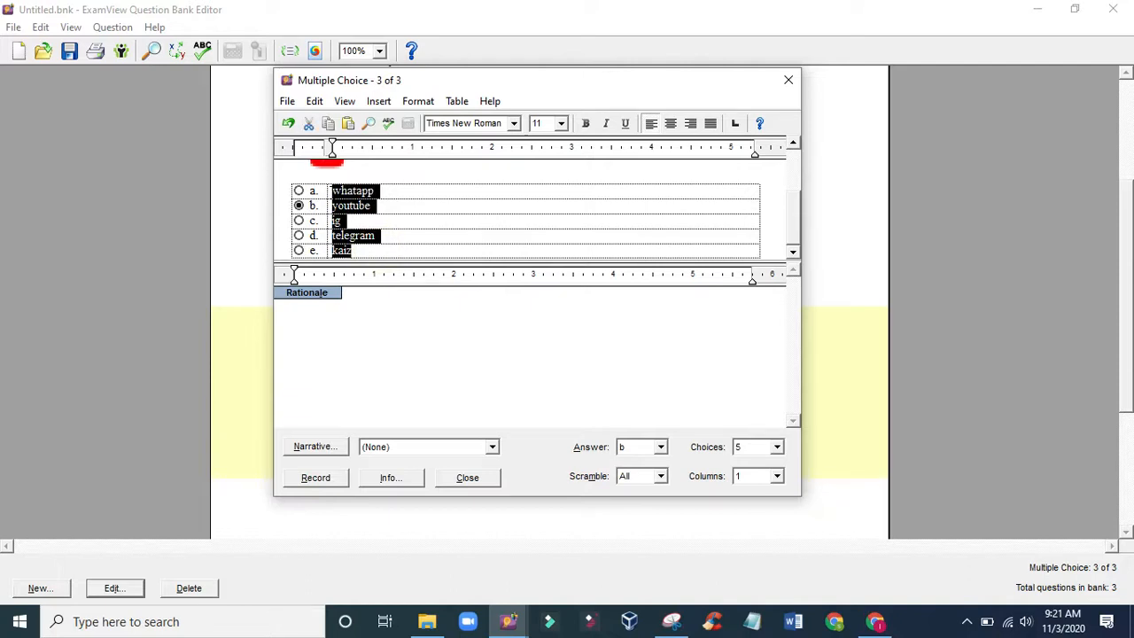
key(Delete)
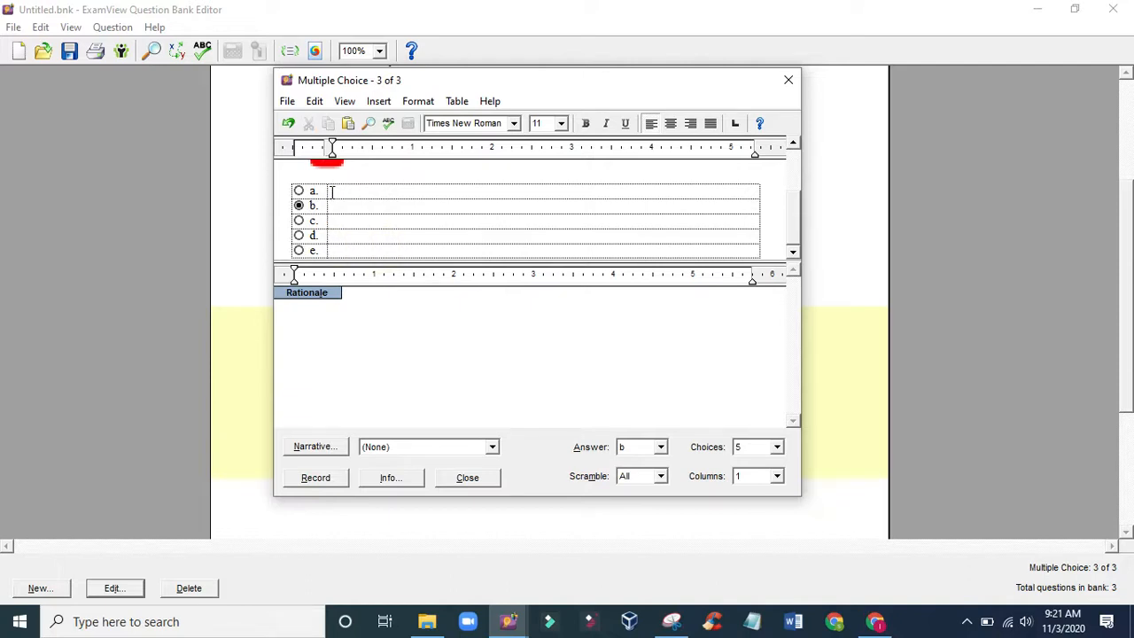
- Fill in choices a to e as "nonton", "makan", "minum", "lari" and "jatuh"
scroll(341, 245, up, 1)
scroll(341, 244, down, 1)
text(nonton)
click(349, 205)
text(makan)
click(349, 219)
text(minum)
click(354, 235)
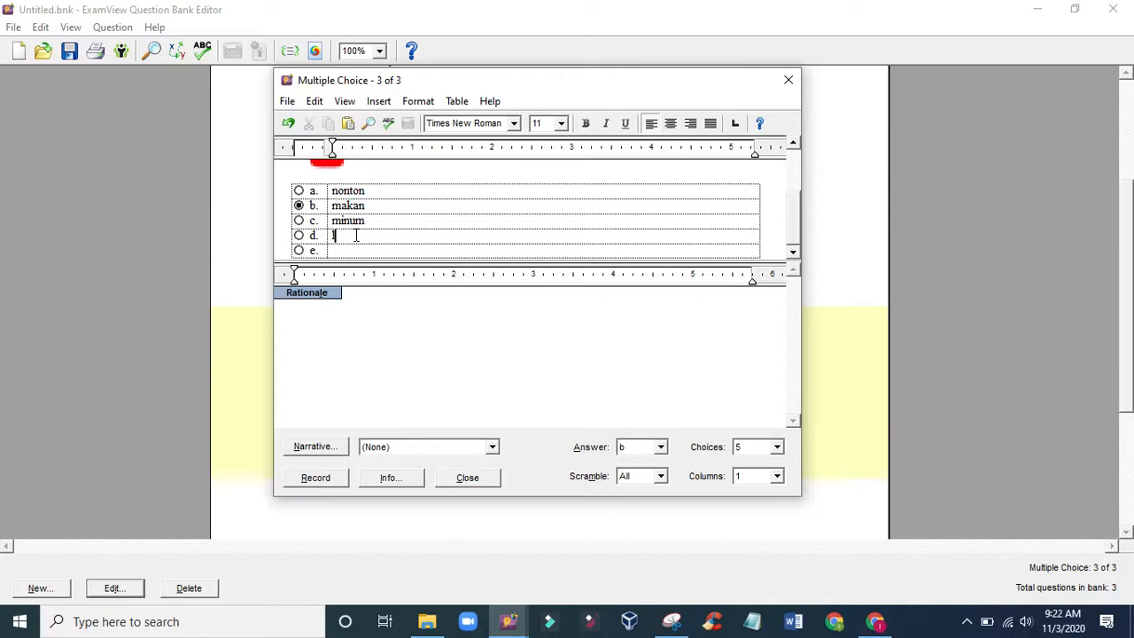
click(354, 249)
- Mark choice a, nonton, as the correct answer and record the third question
click(298, 190)
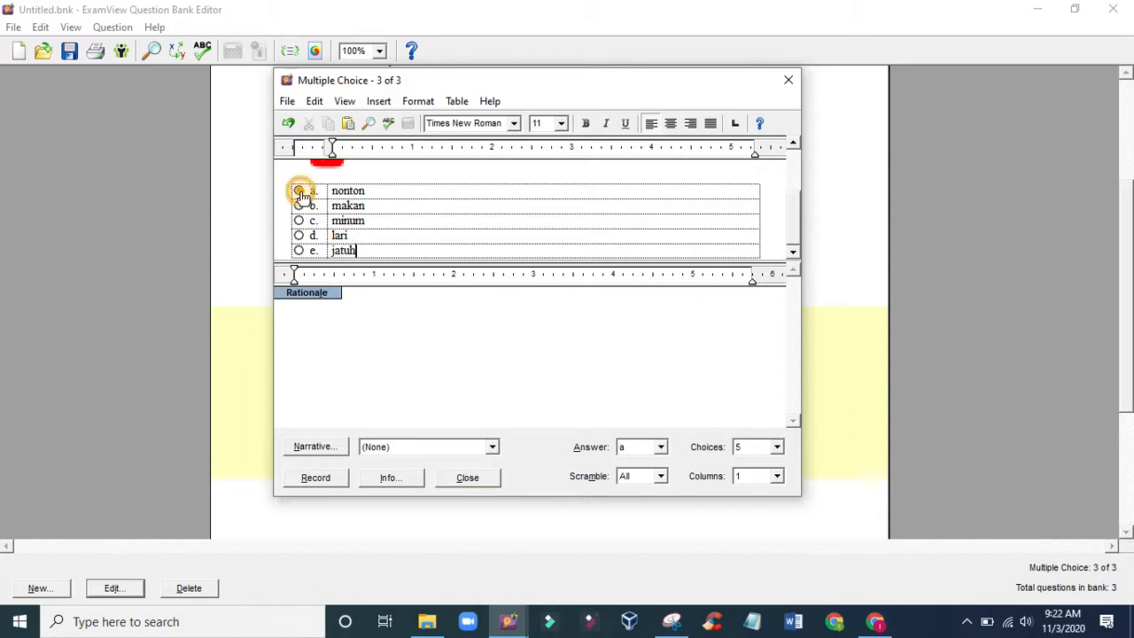
click(315, 478)
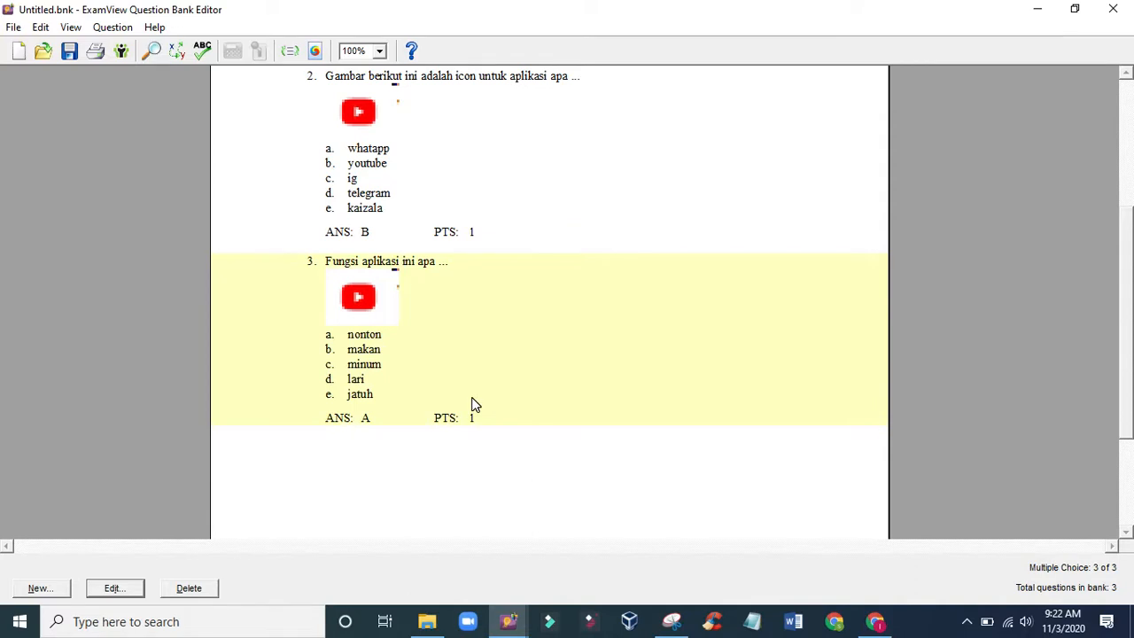
scroll(381, 372, up, 1)
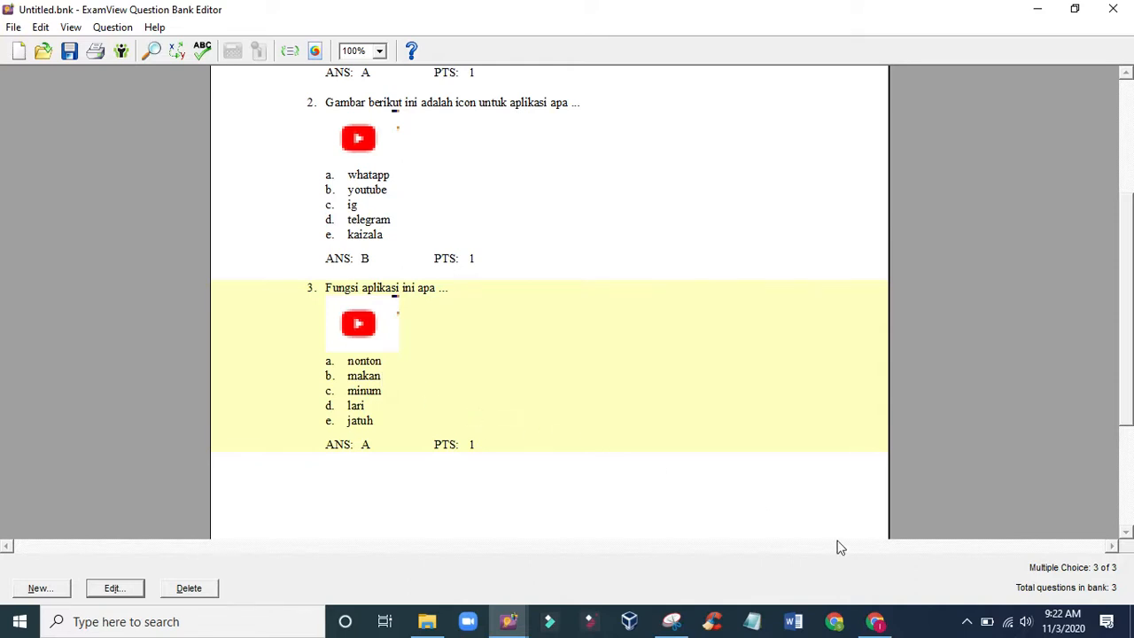
- Switch to Chrome, search Google for "cerita sejarah" and open the Kompas.com article "Contoh Teks Cerita Sejarah"
click(875, 621)
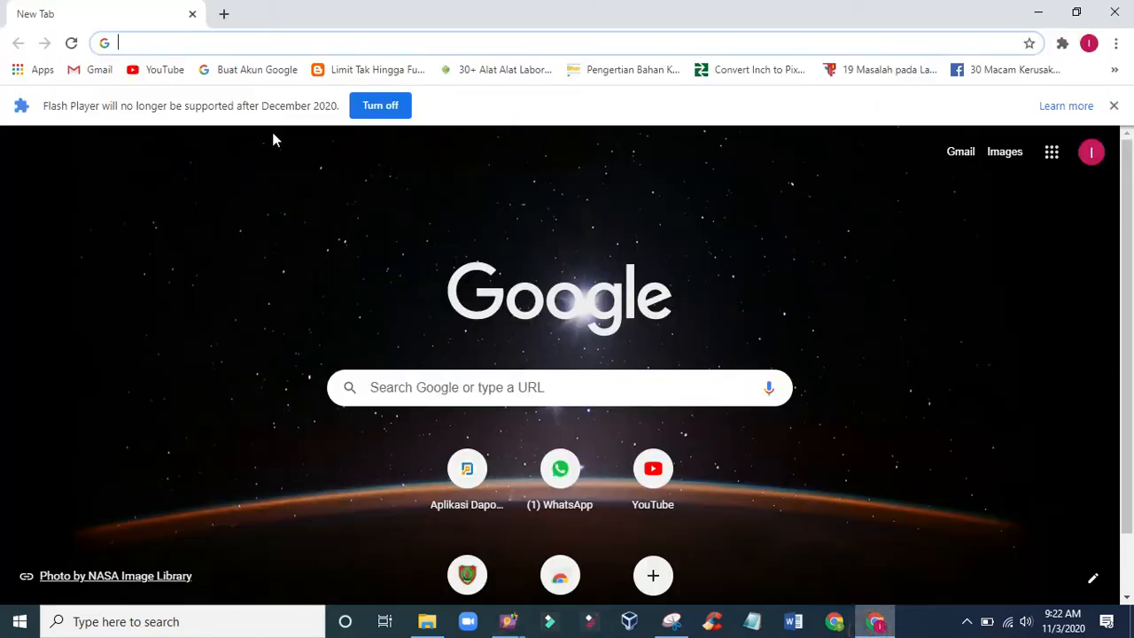
click(484, 382)
text(ceri)
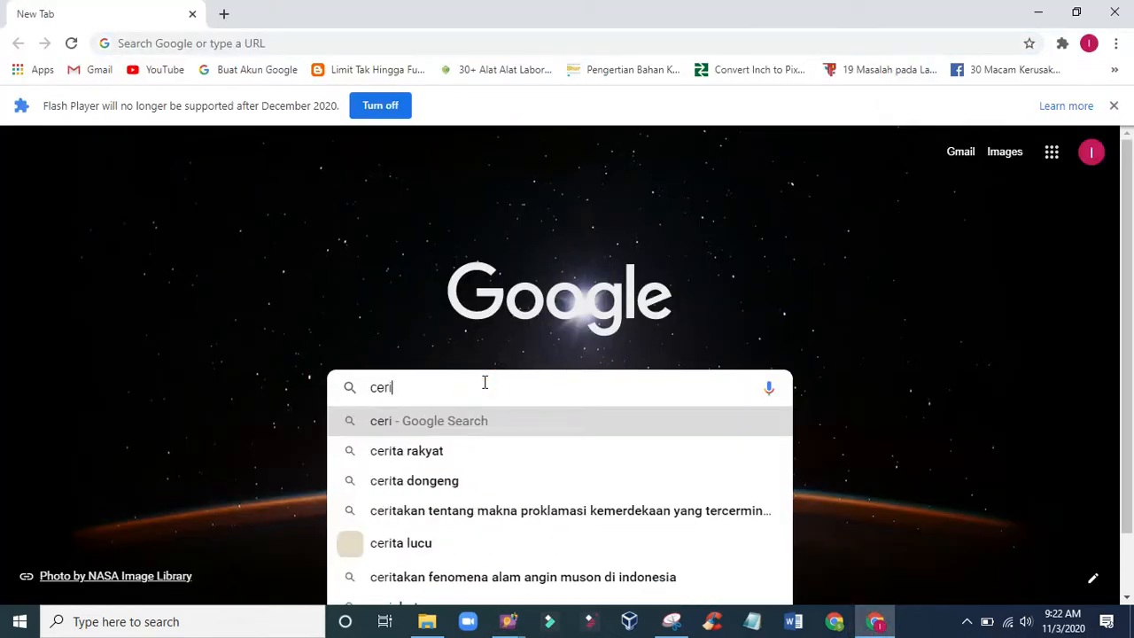
text(ta sejarah)
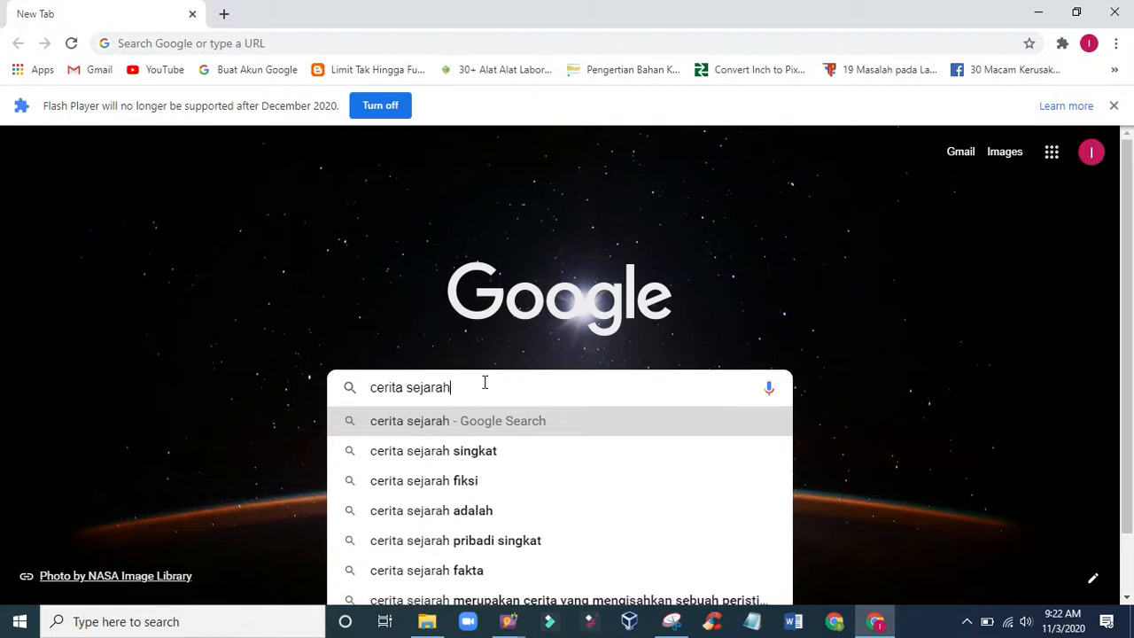
key(Return)
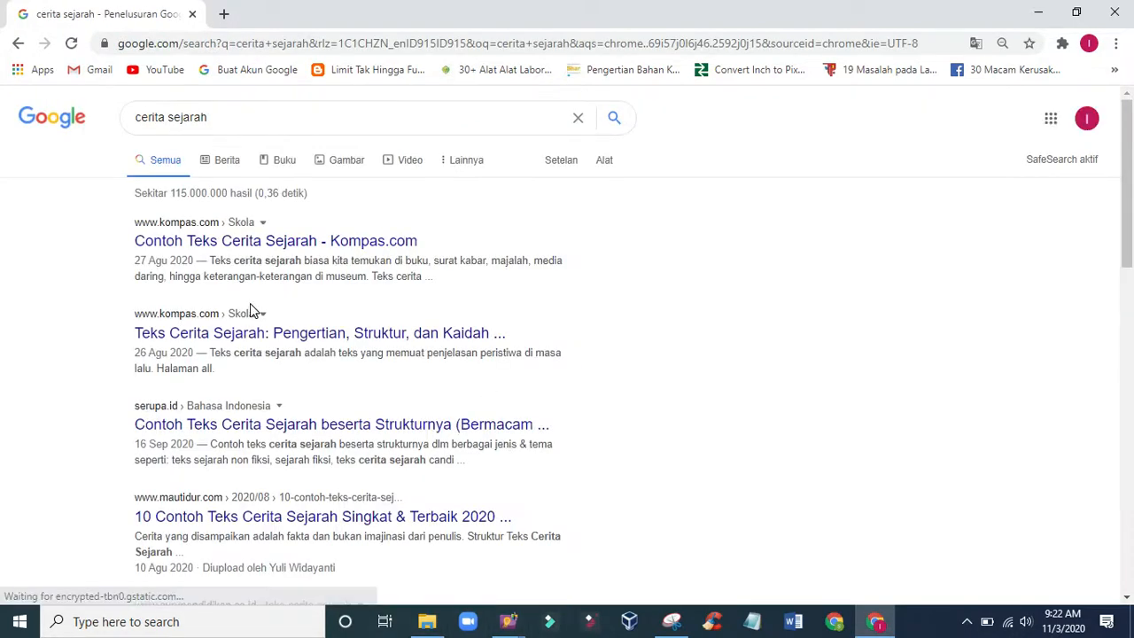
click(249, 251)
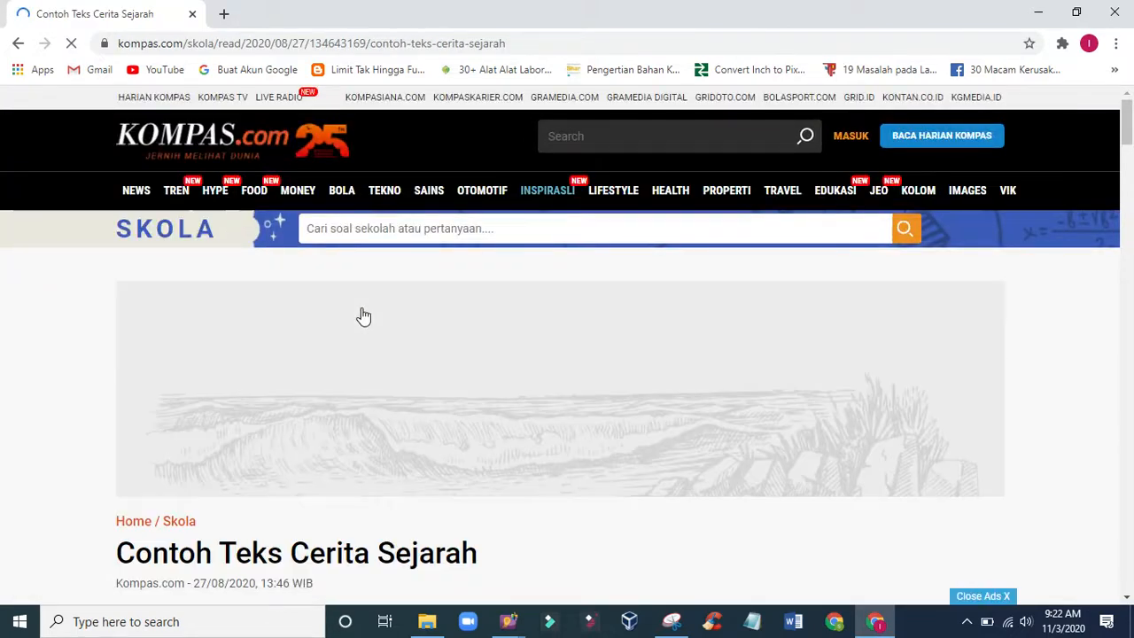
- Dismiss the site's notification request and copy the article text from "Teks cerita sejarah biasa kita temukan" through "Melengkapi kerangka tulisan"
scroll(360, 316, down, 5)
scroll(361, 316, down, 8)
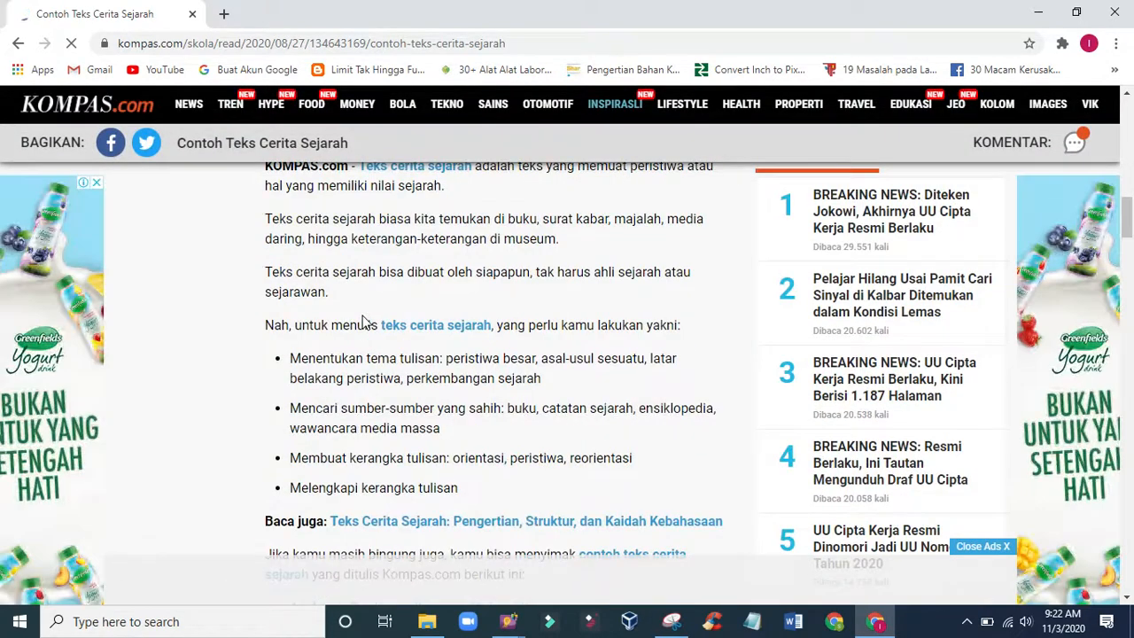
scroll(362, 321, down, 5)
scroll(365, 322, down, 4)
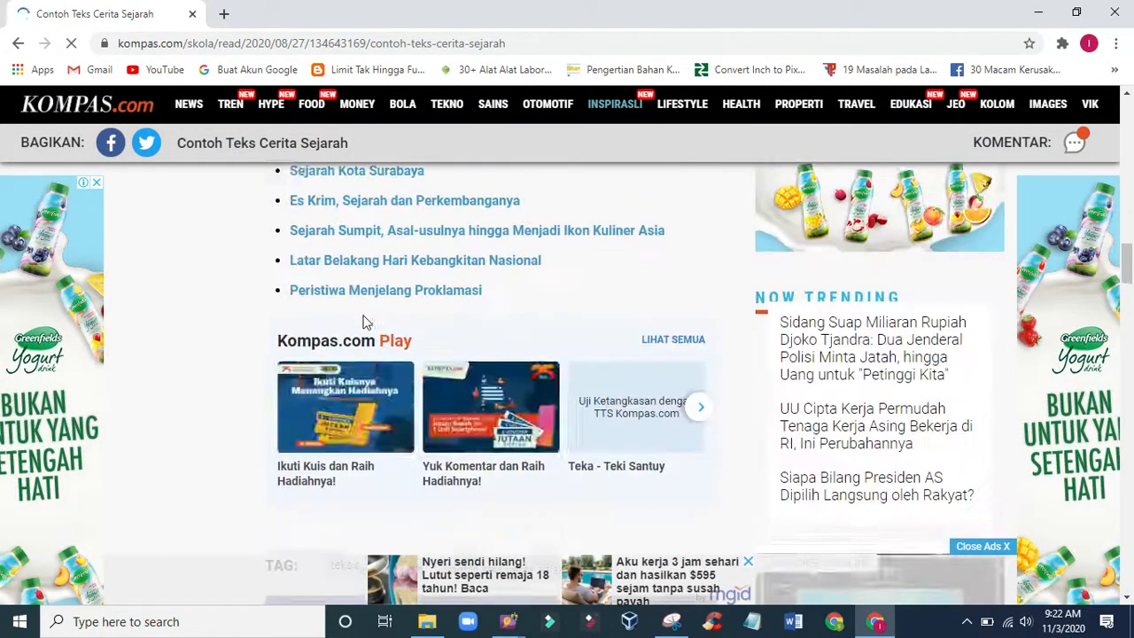
scroll(364, 319, up, 10)
scroll(363, 316, up, 3)
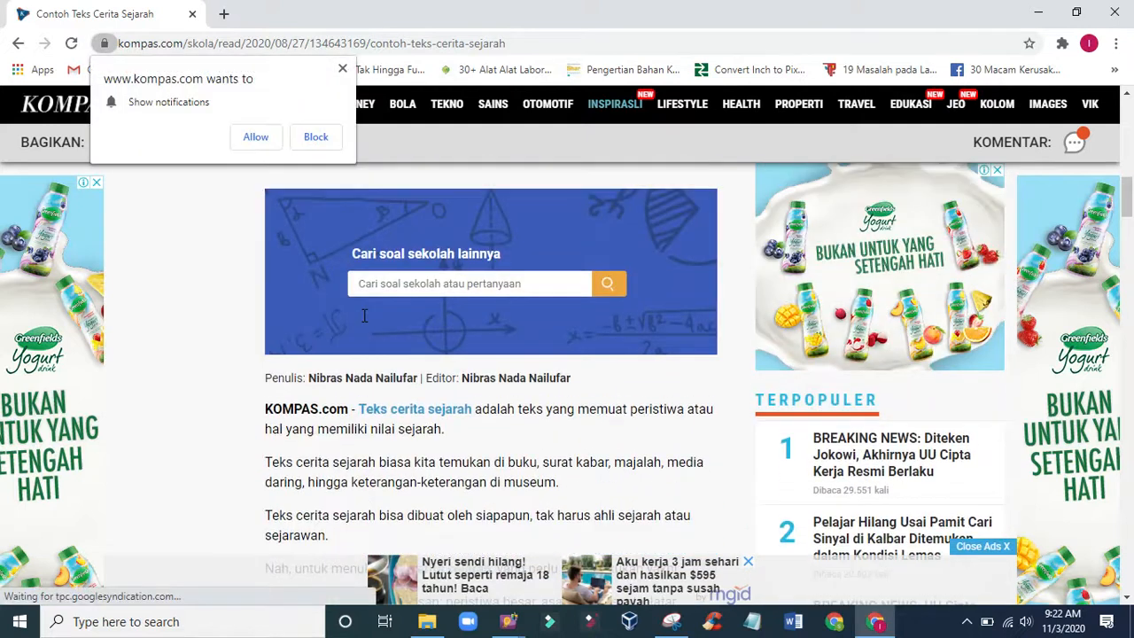
click(342, 68)
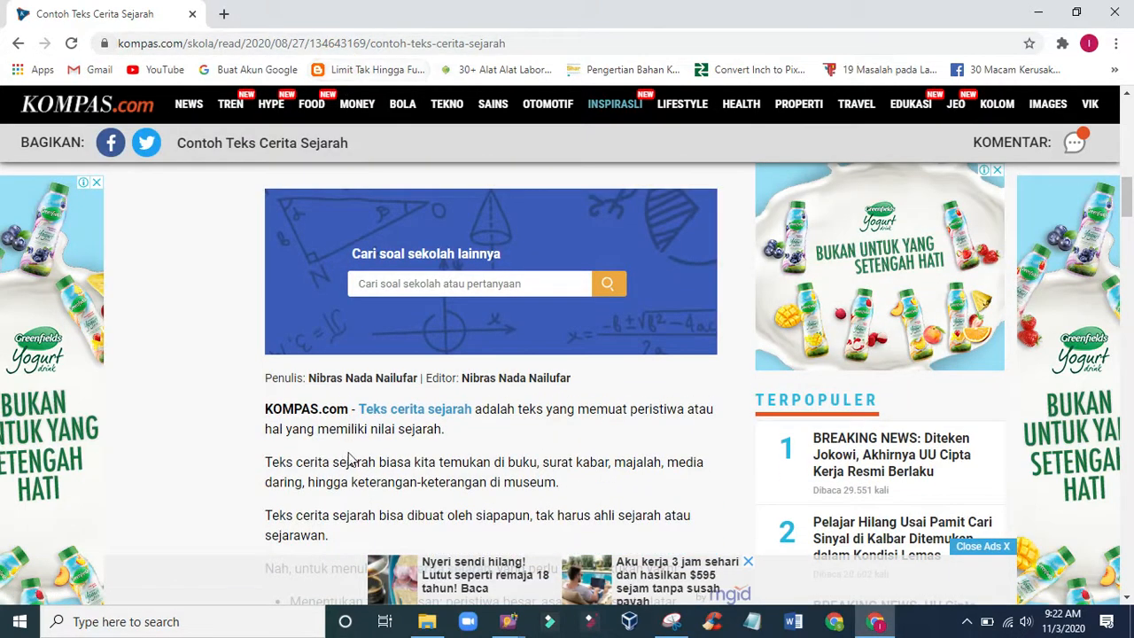
scroll(381, 523, down, 3)
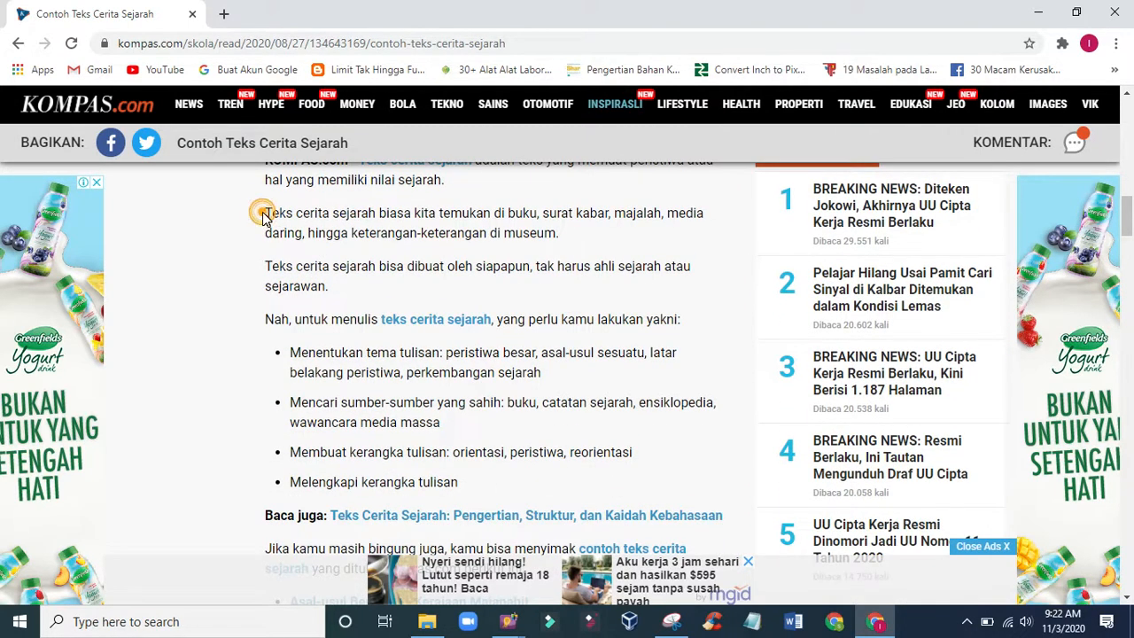
drag(264, 219, 478, 487)
right_click(328, 232)
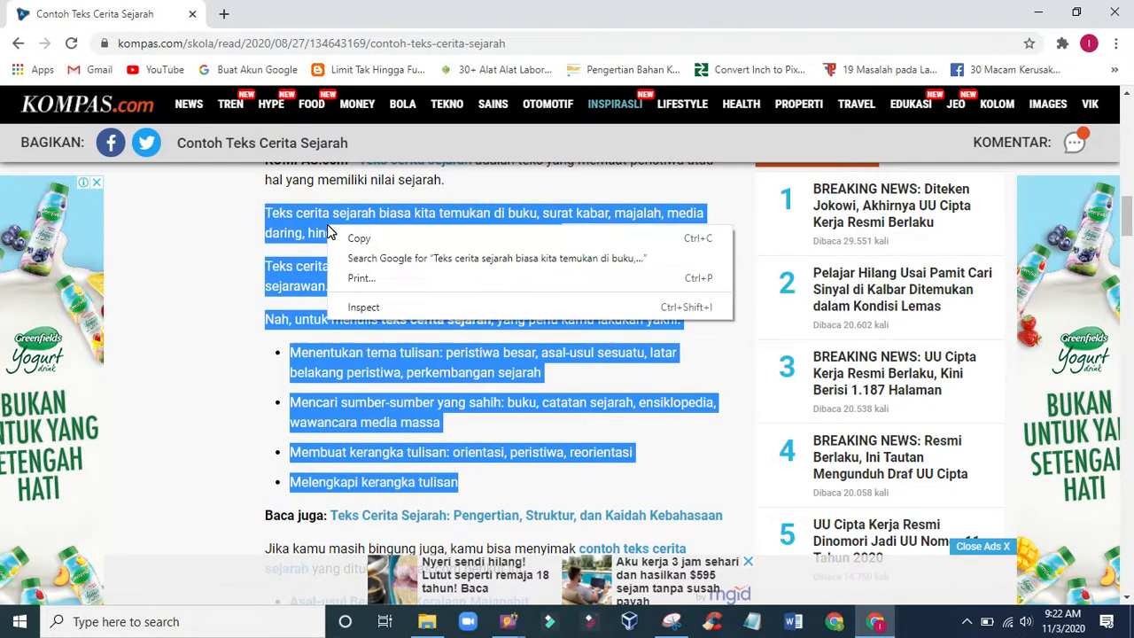
click(342, 237)
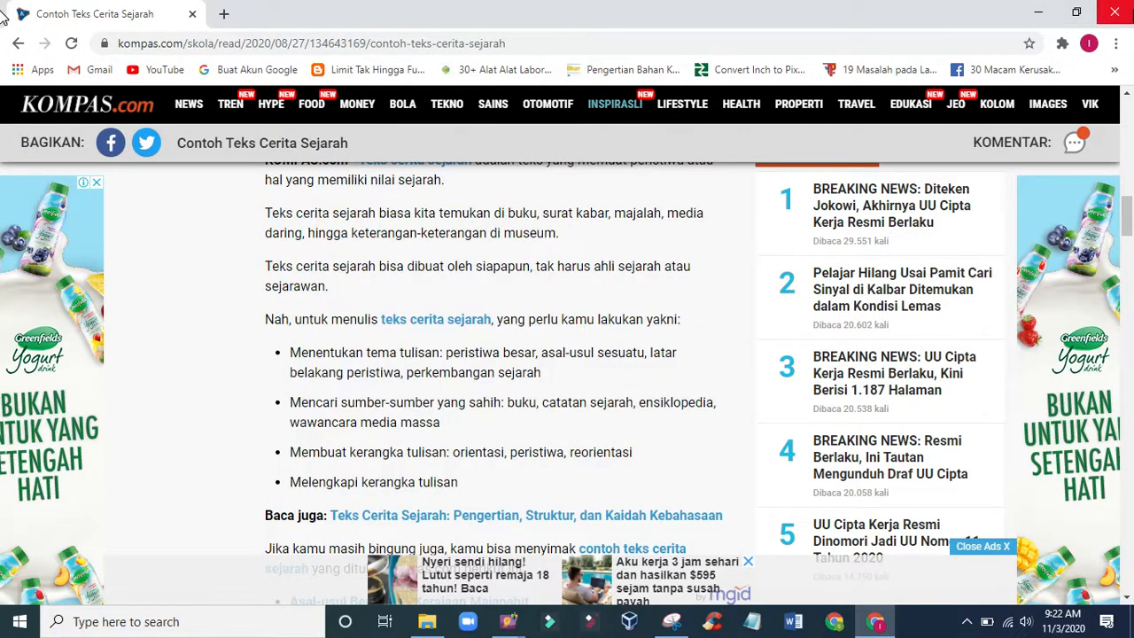
- Return to ExamView and start a new multiple choice question with 5 choices in 1 column
click(1039, 11)
scroll(520, 499, down, 1)
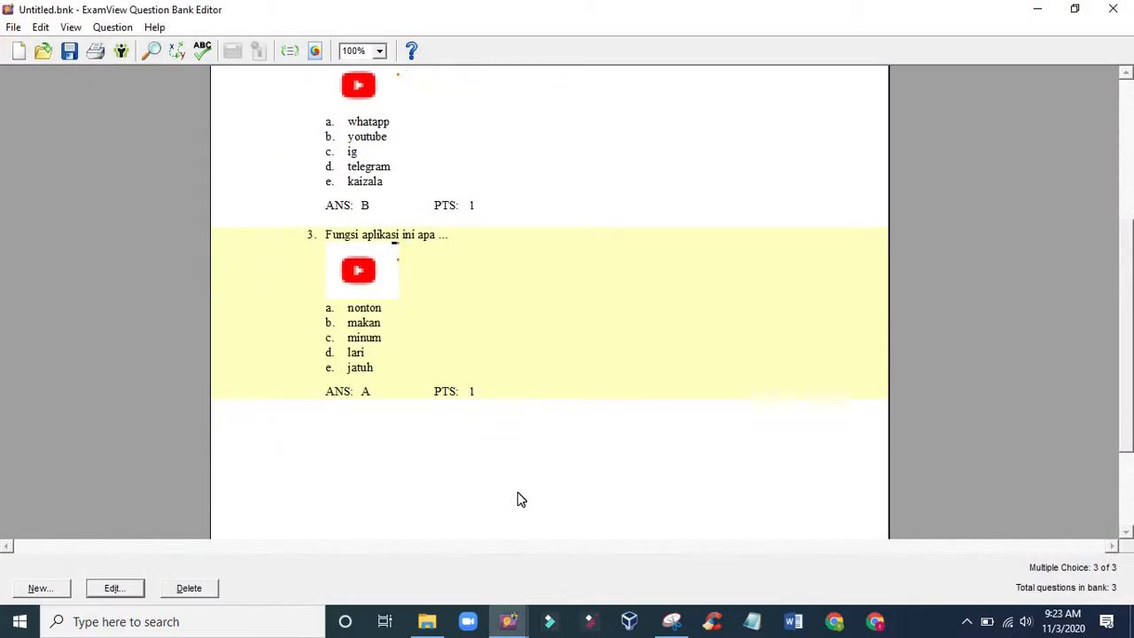
click(40, 592)
click(647, 401)
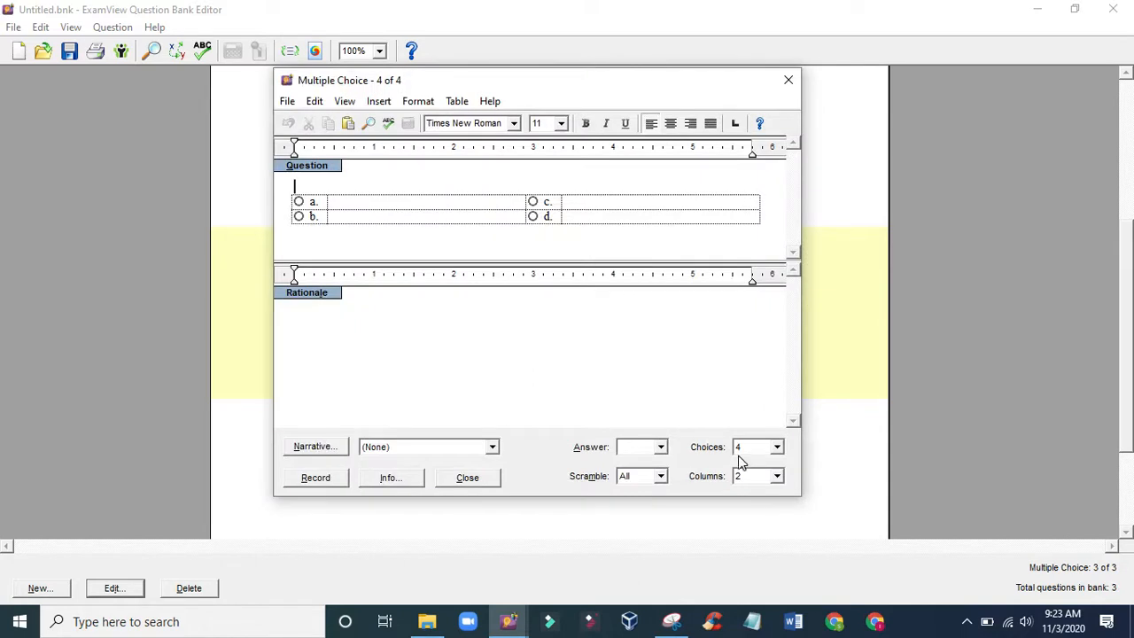
click(777, 447)
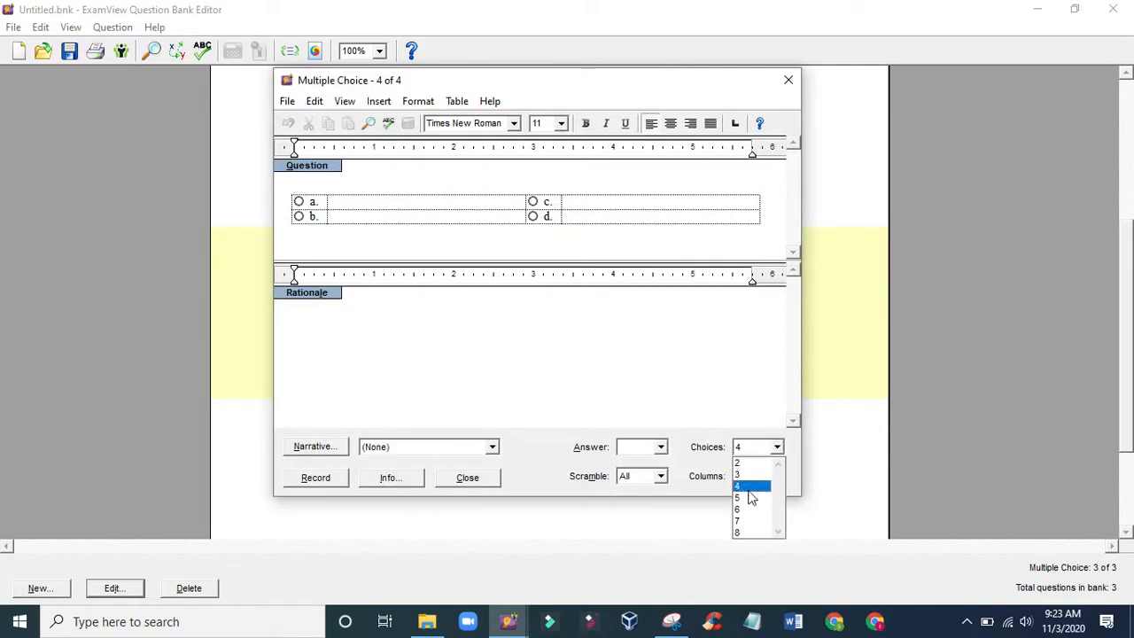
click(749, 498)
click(777, 476)
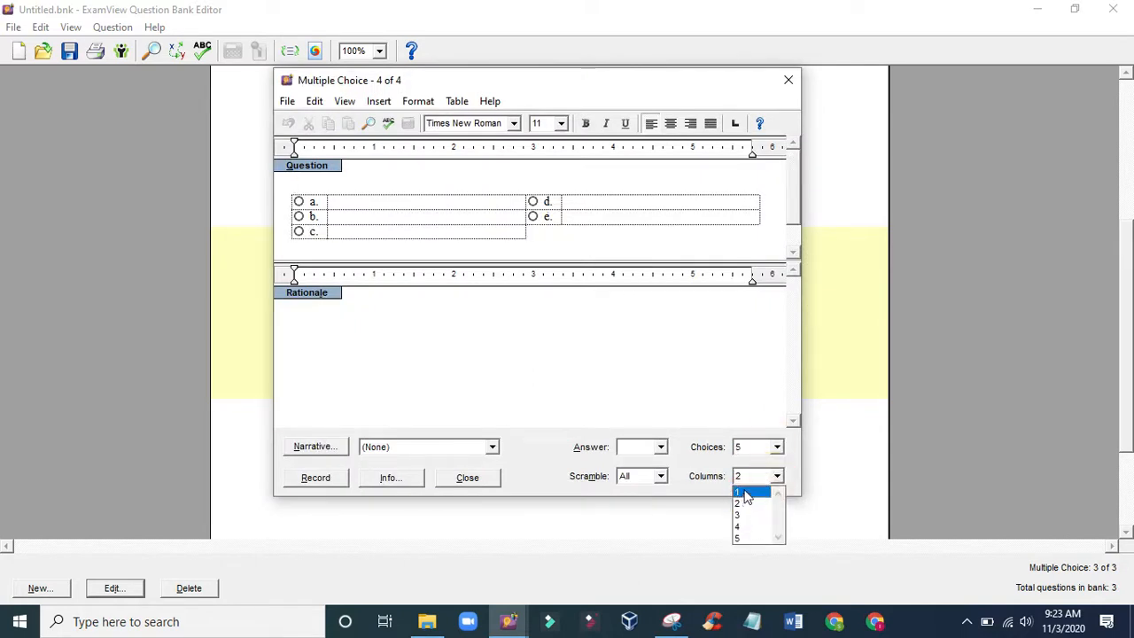
click(747, 498)
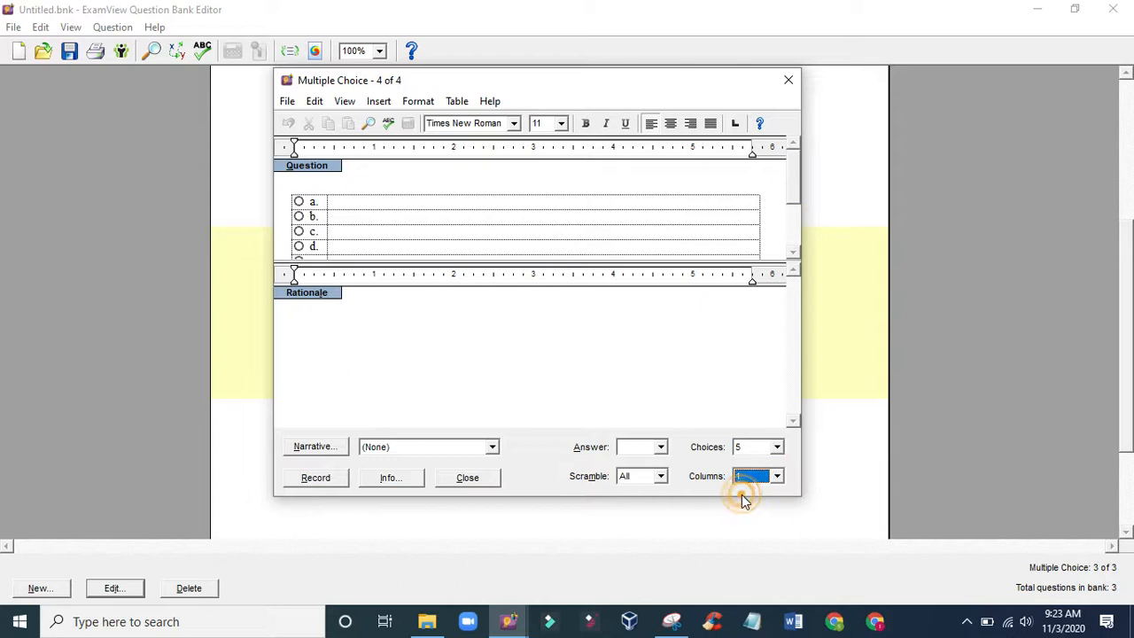
click(345, 186)
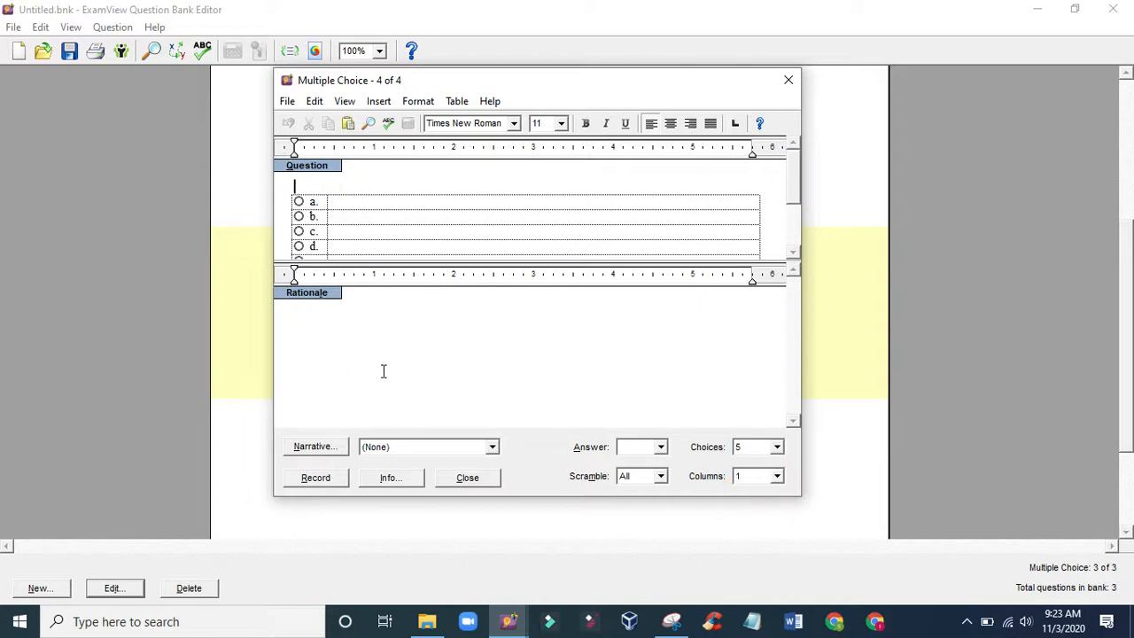
- Create a new narrative for the question and write its instruction line "perhatikan teks dan gambar"
click(313, 454)
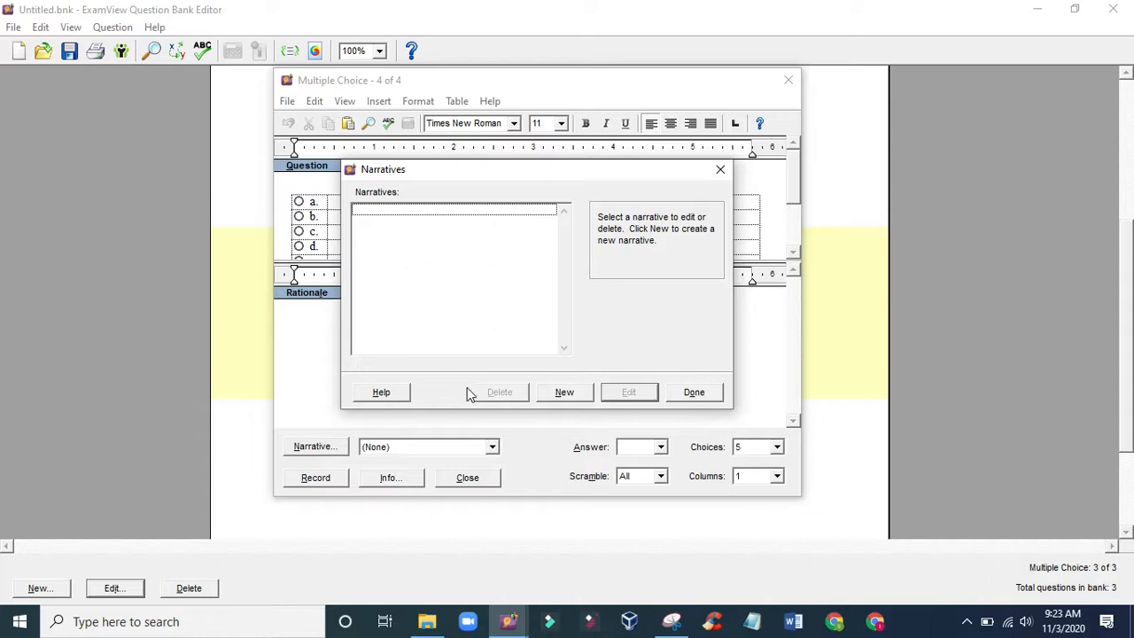
click(563, 395)
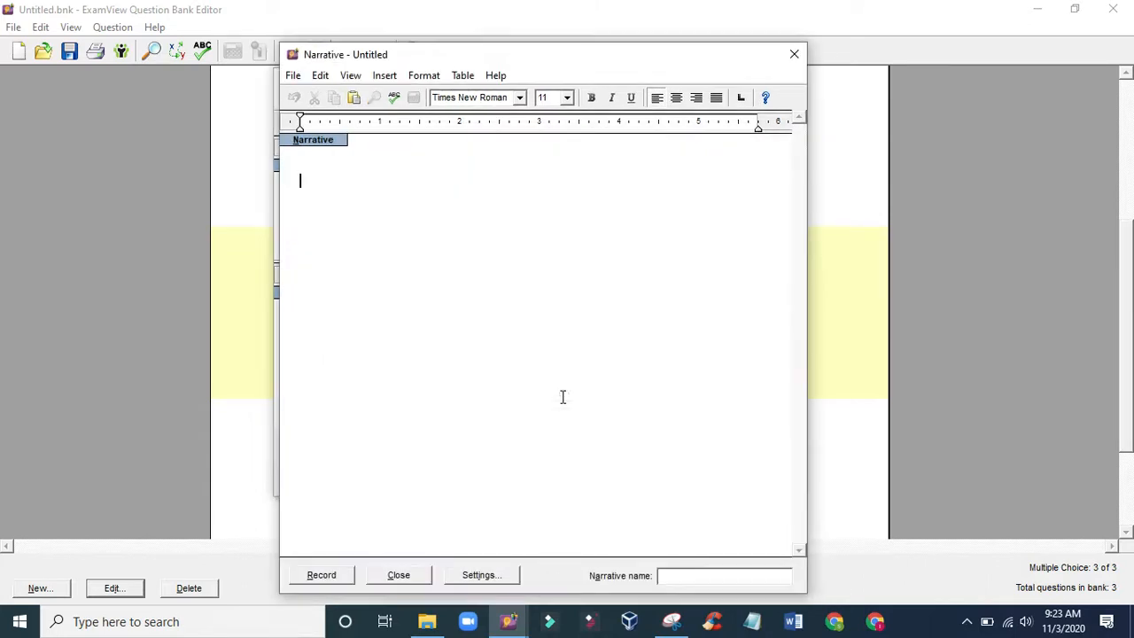
text(perhatikan teks dan)
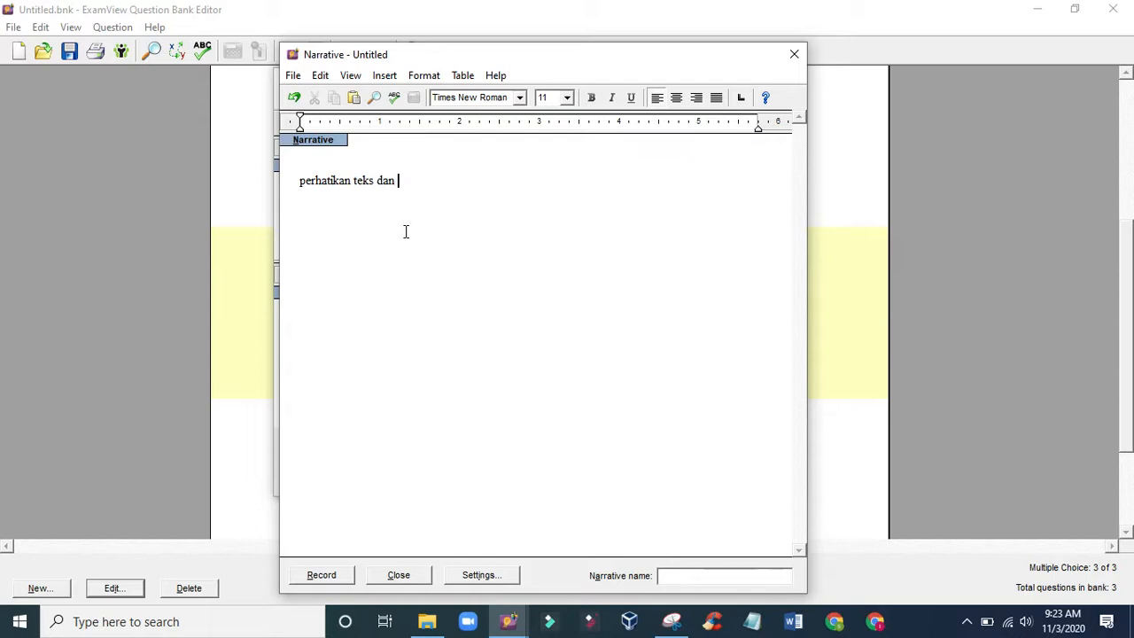
text(mbar)
click(384, 78)
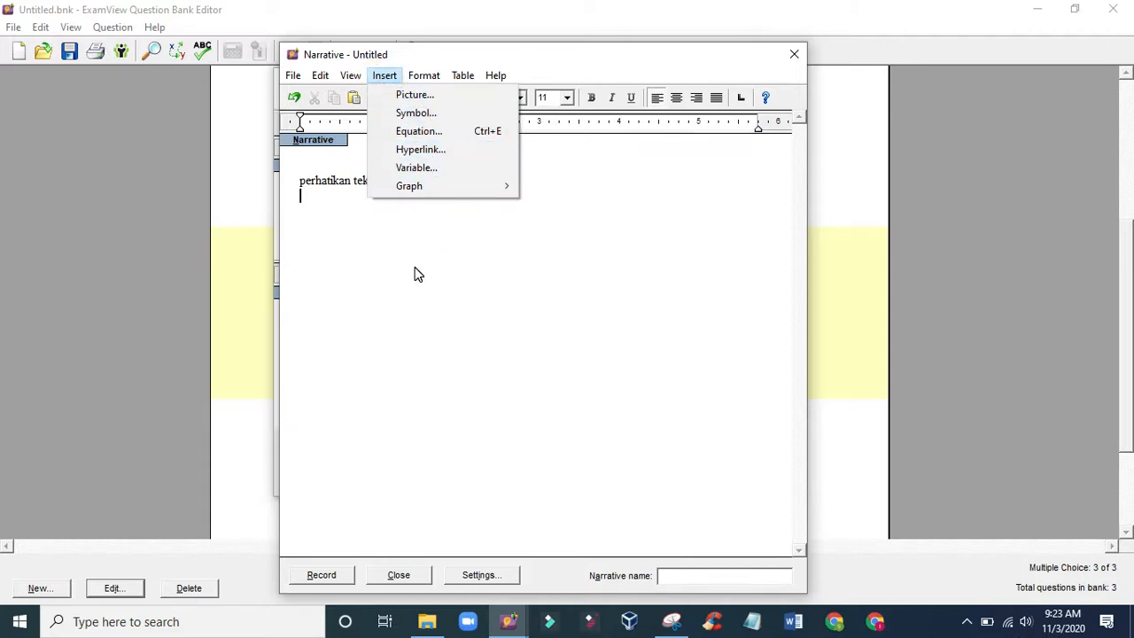
click(511, 188)
click(463, 228)
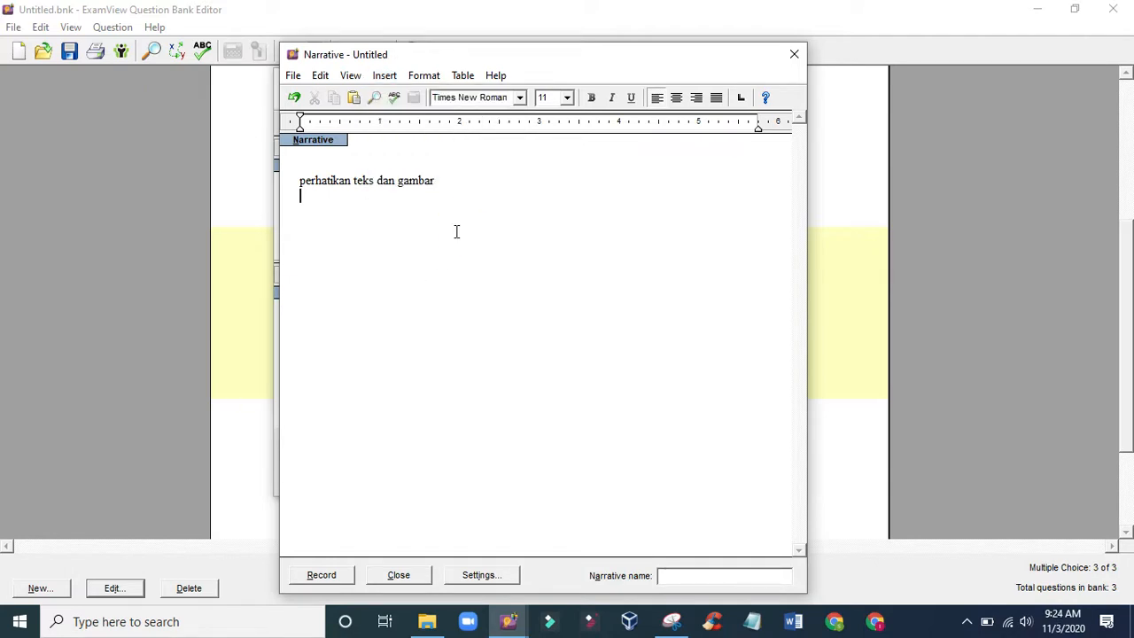
- Capitalise the instruction line's first letter and extend it to read "Perhatikan teks dan gambar berikut ini"
click(301, 182)
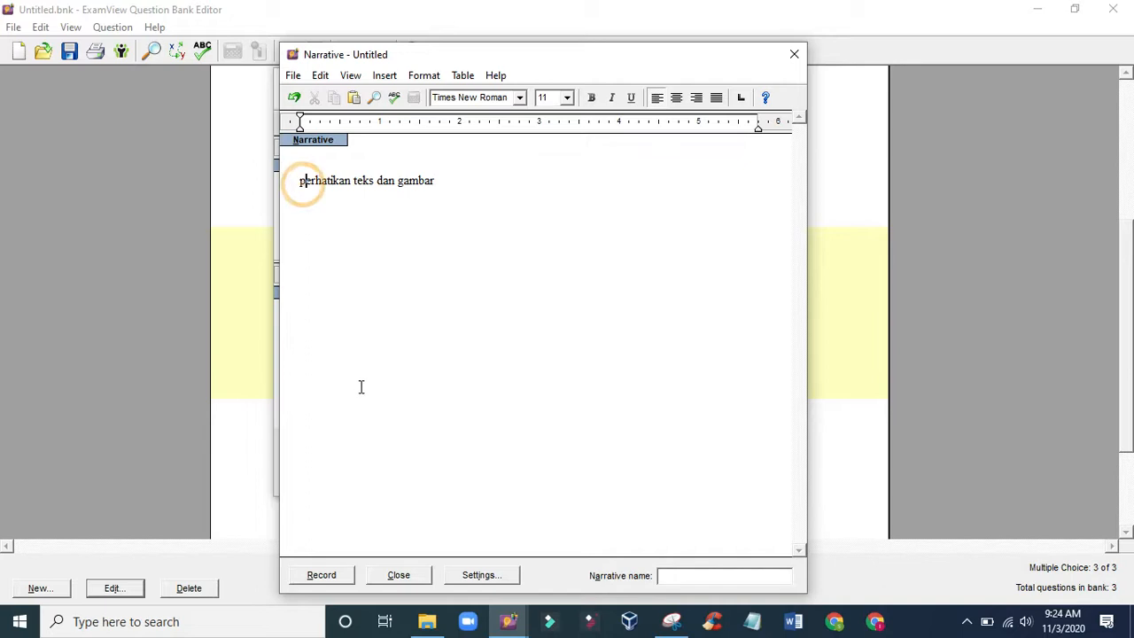
key(Delete)
text(P)
click(362, 227)
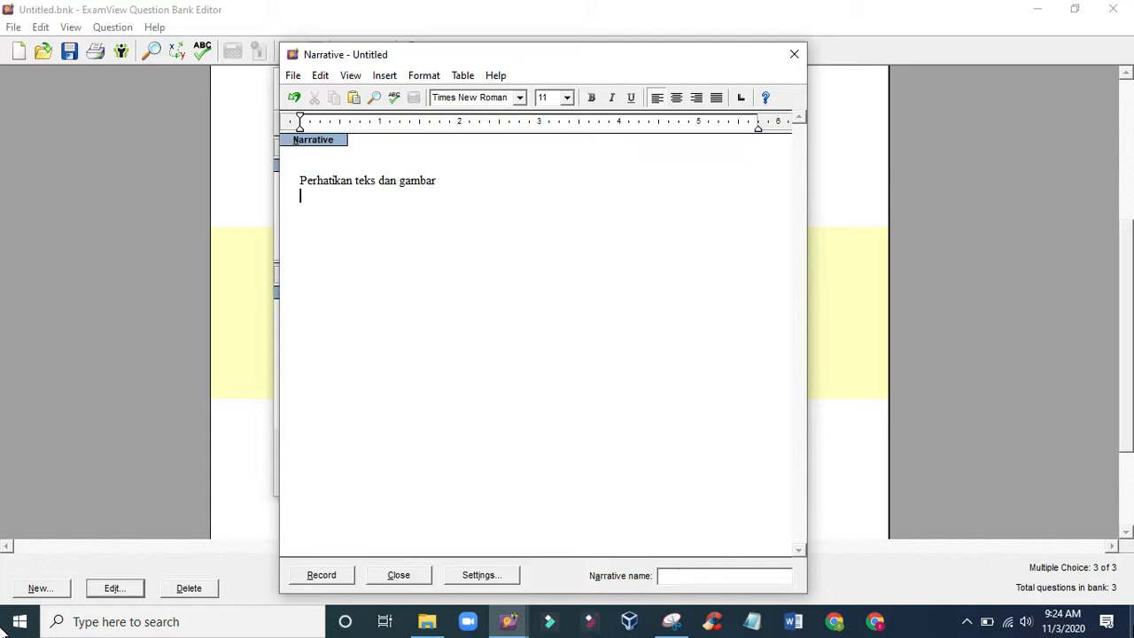
click(448, 182)
text(berikut ini)
click(421, 216)
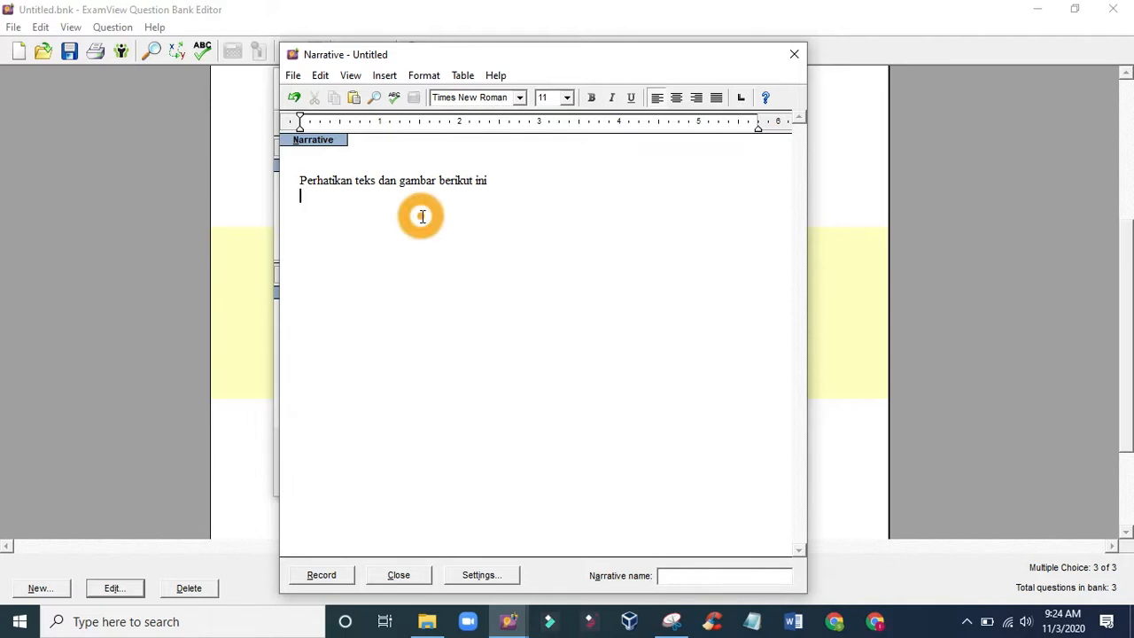
- Paste the copied article text below the instruction line and make the instruction line bold and italic
key(ctrl+v)
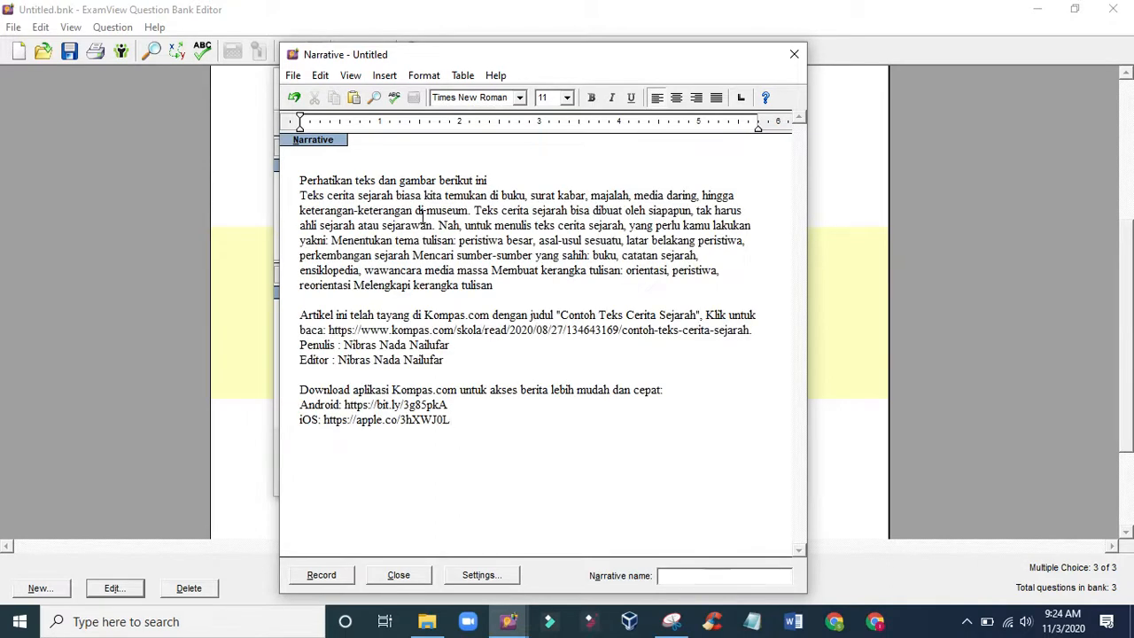
drag(498, 184, 300, 183)
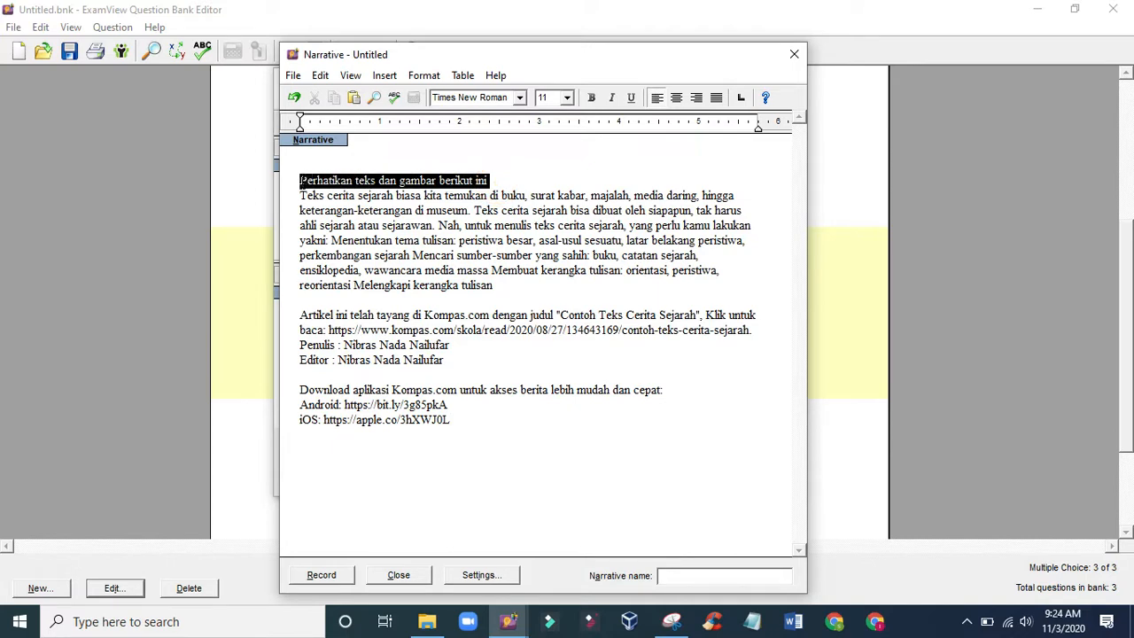
click(593, 98)
click(612, 99)
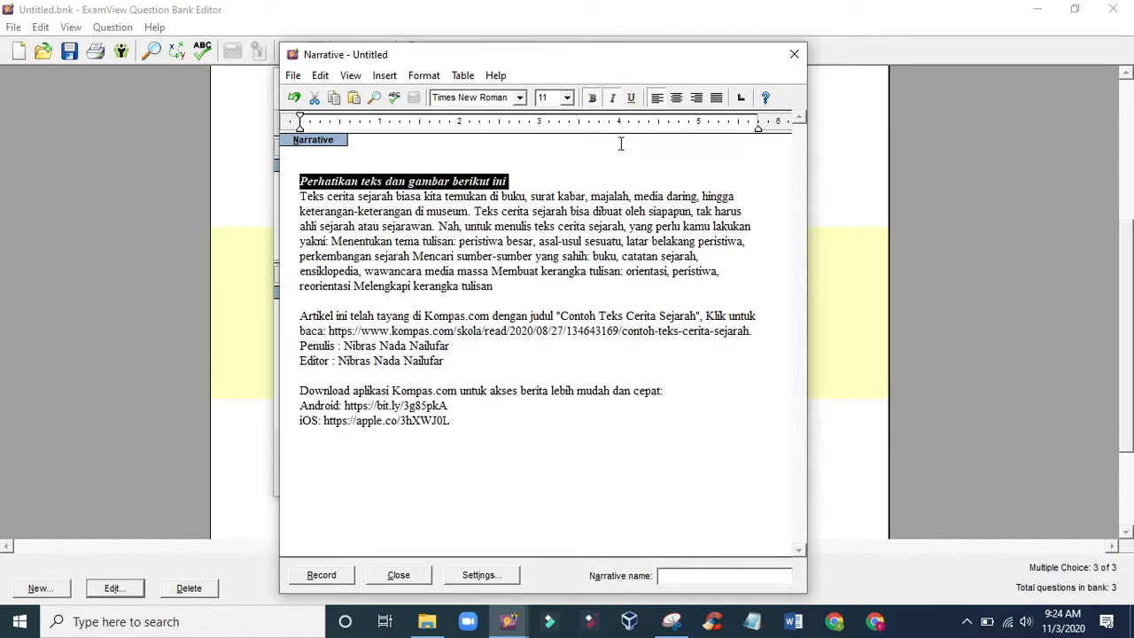
click(538, 244)
- Delete the source, author and app-download lines after the article text and justify the remaining paragraph
drag(490, 422, 300, 312)
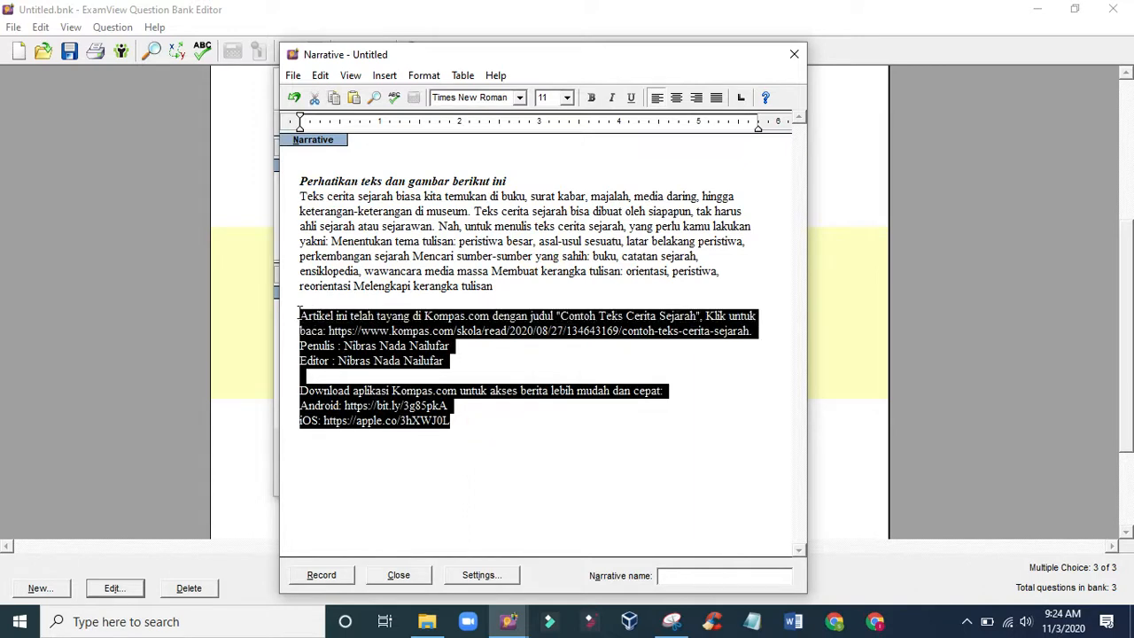
key(Delete)
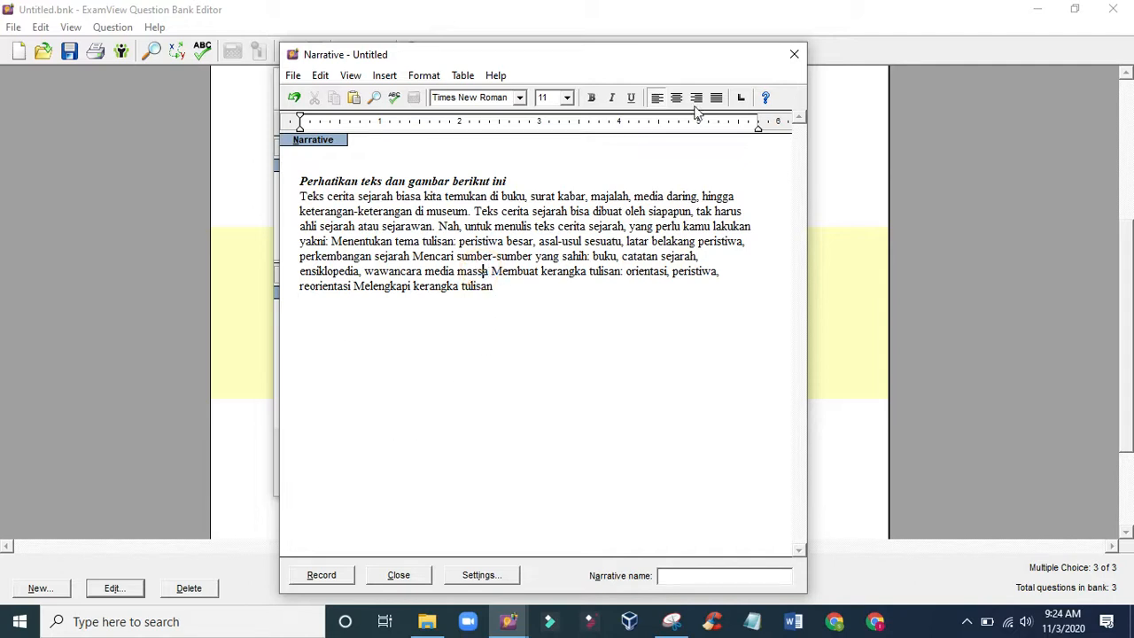
click(716, 101)
click(486, 406)
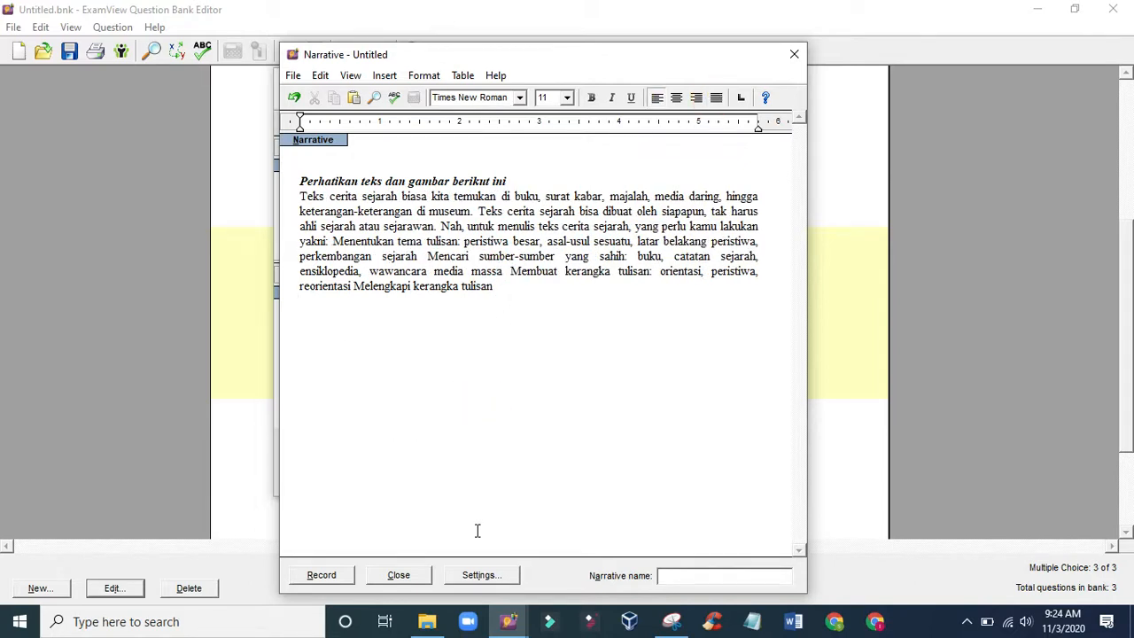
click(670, 583)
- Insert the line "Untuk menjawab soal nomor 3 dan 4" above the instruction line
click(299, 182)
key(Return)
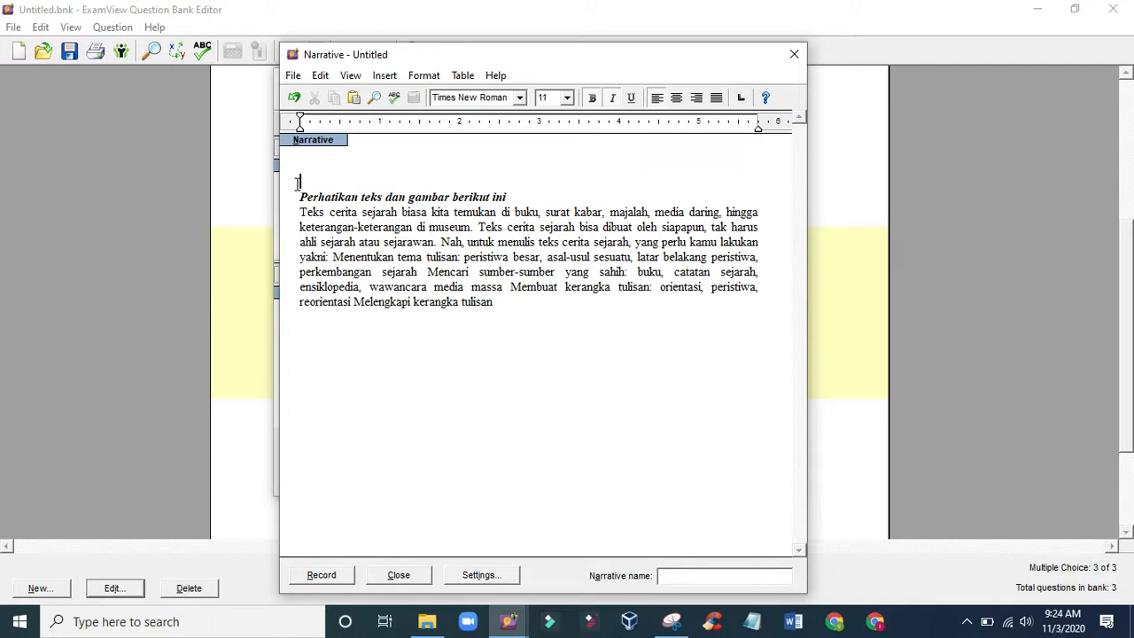
text(untuk menjawab soal )
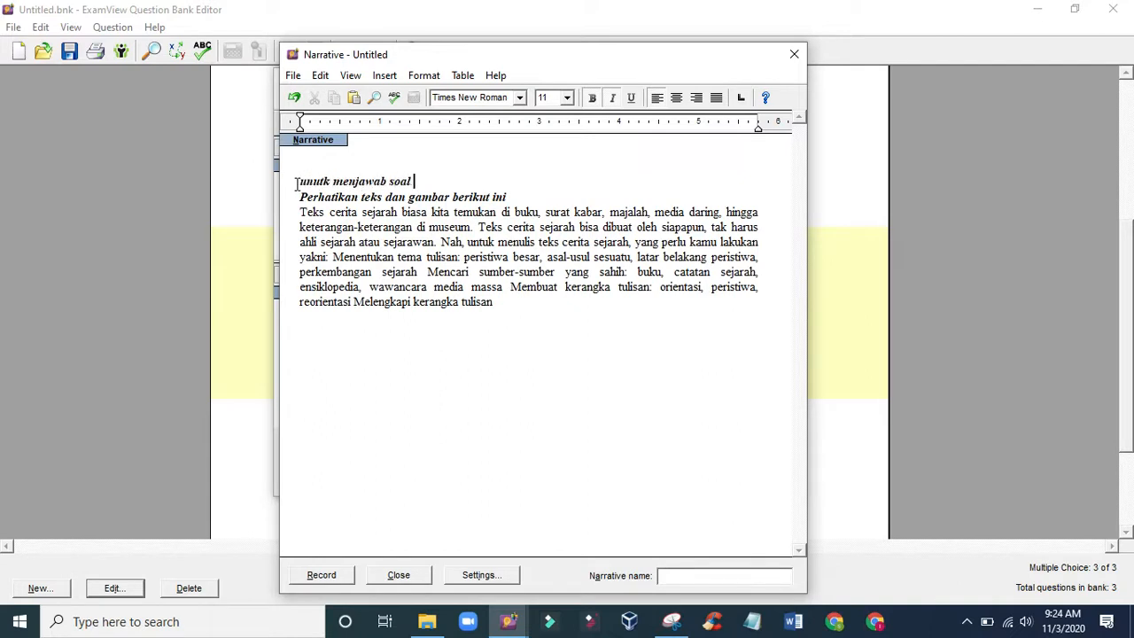
text(nomor 3 d)
click(323, 180)
key(BackSpace)
key(BackSpace)
key(BackSpace)
key(BackSpace)
text(Untu)
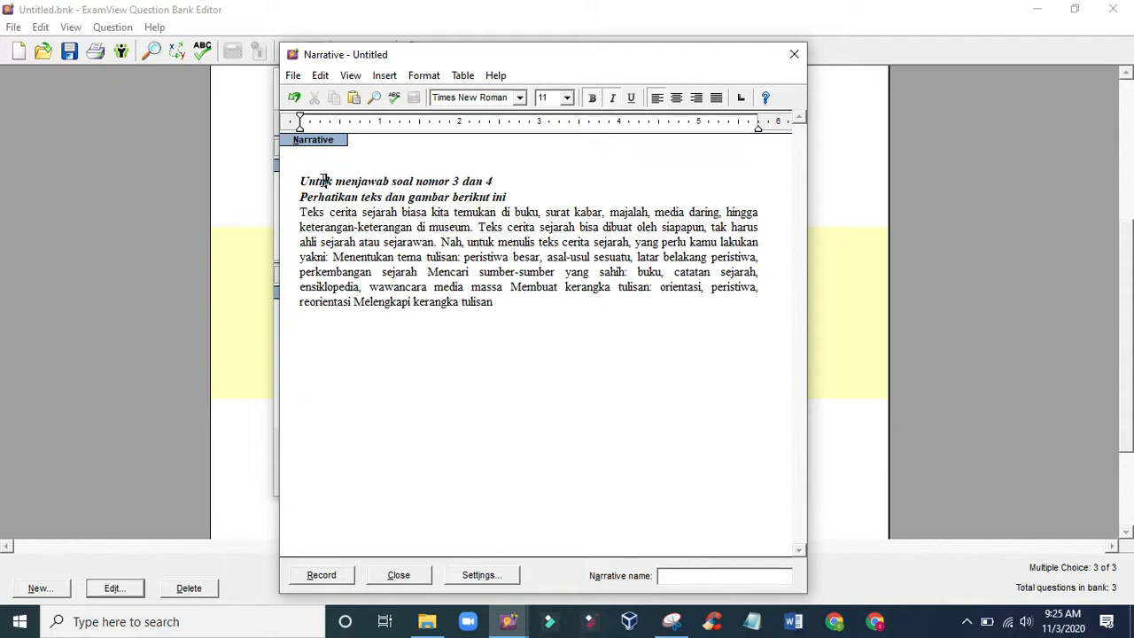
- Add two line breaks after the article paragraph, then switch to Snipping Tool and capture the Zoom taskbar icon
click(512, 304)
key(Return)
key(Return)
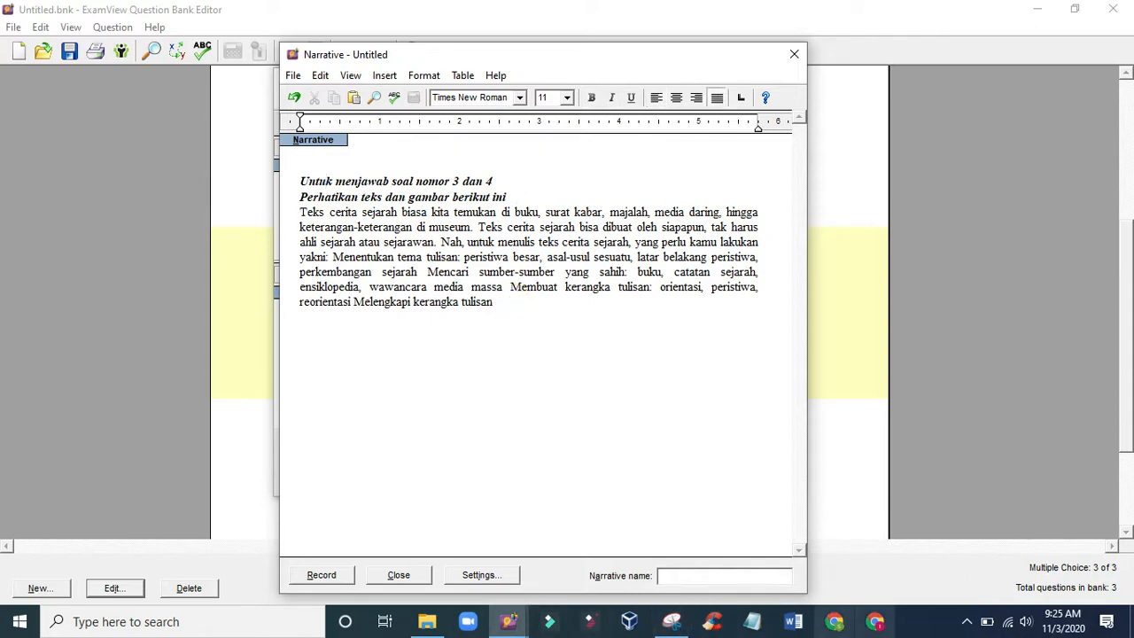
click(671, 621)
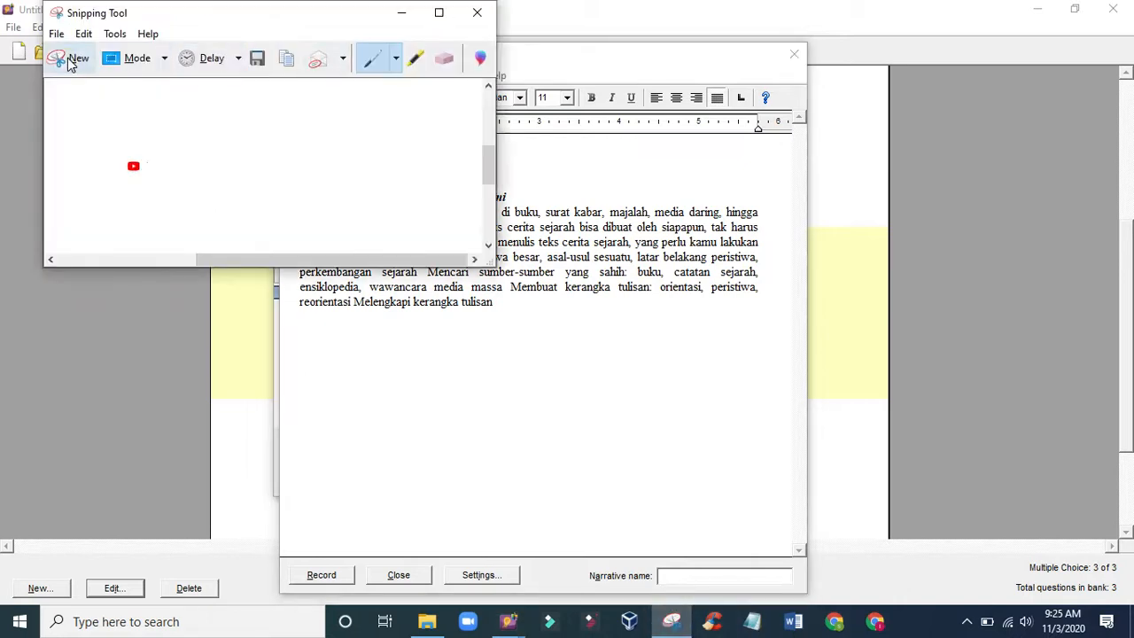
click(71, 60)
drag(443, 595, 494, 636)
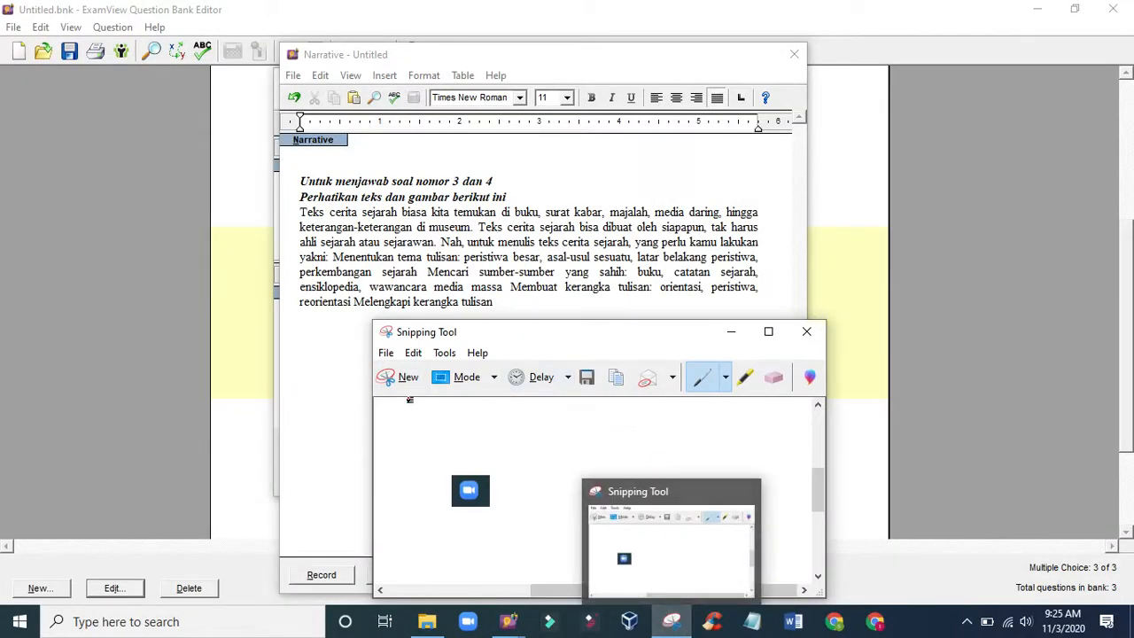
- Return to the ExamView narrative and paste the captured Zoom icon below the article paragraph
click(348, 325)
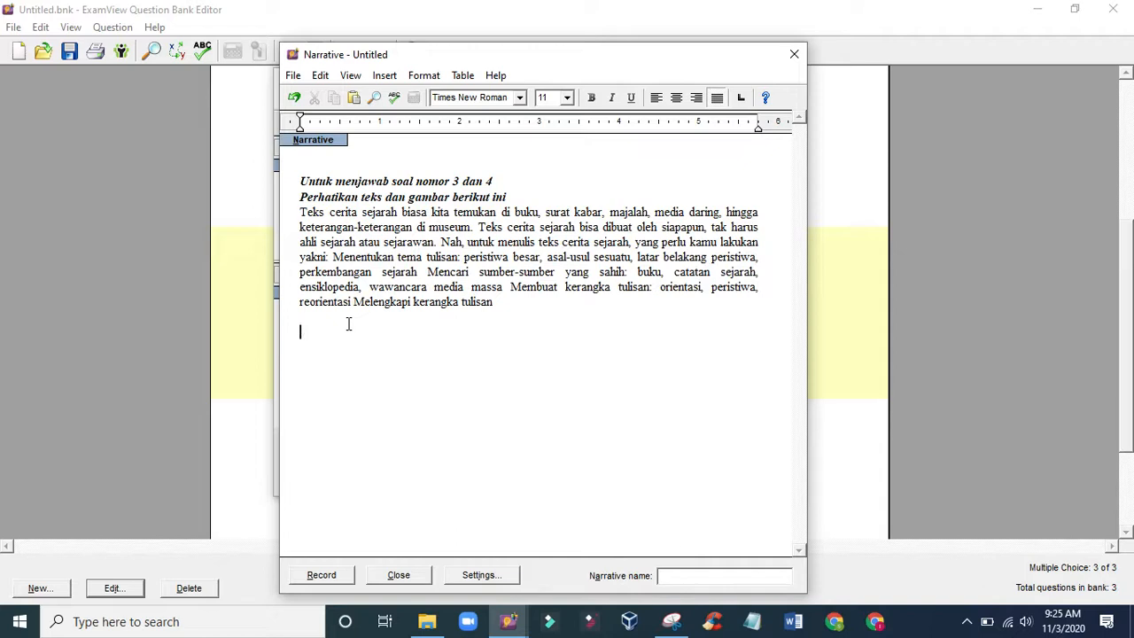
key(ctrl+v)
click(333, 354)
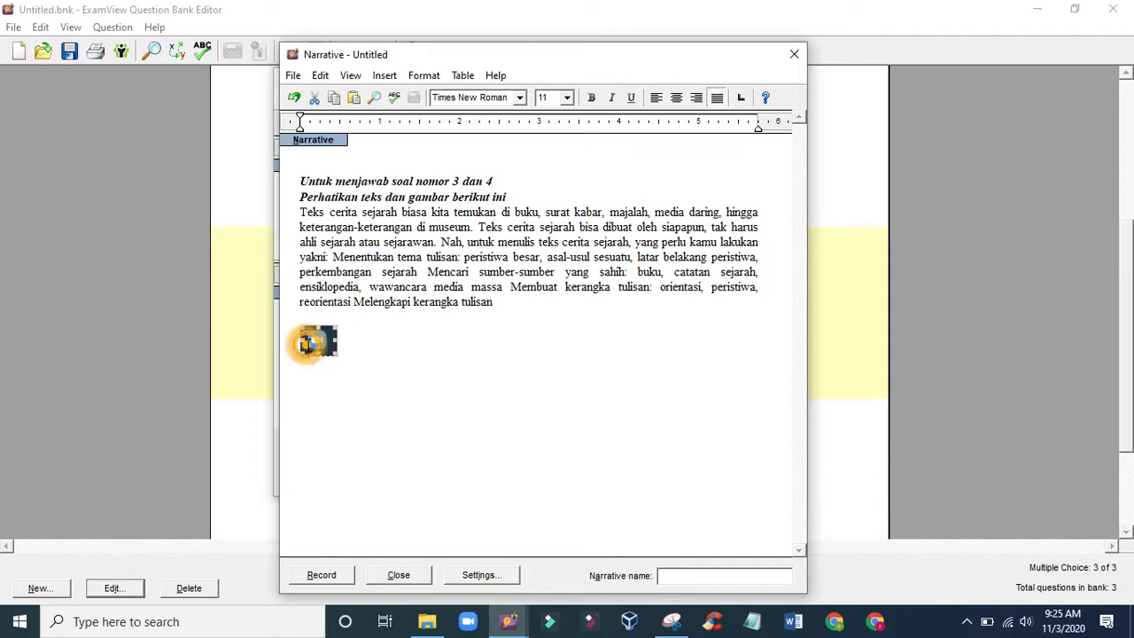
click(368, 351)
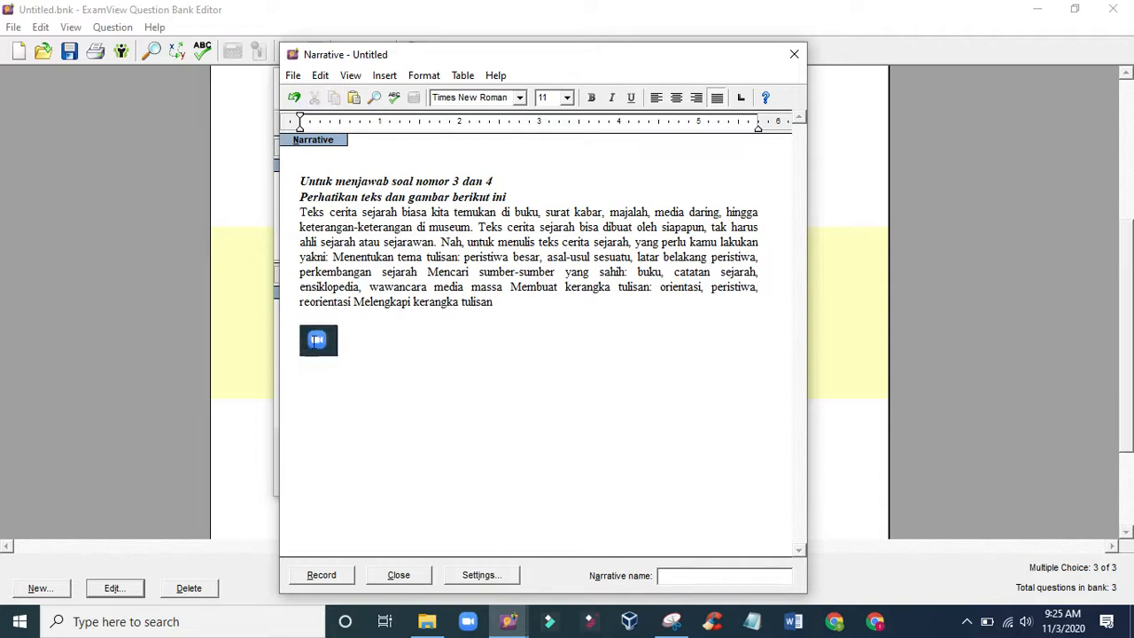
double_click(316, 340)
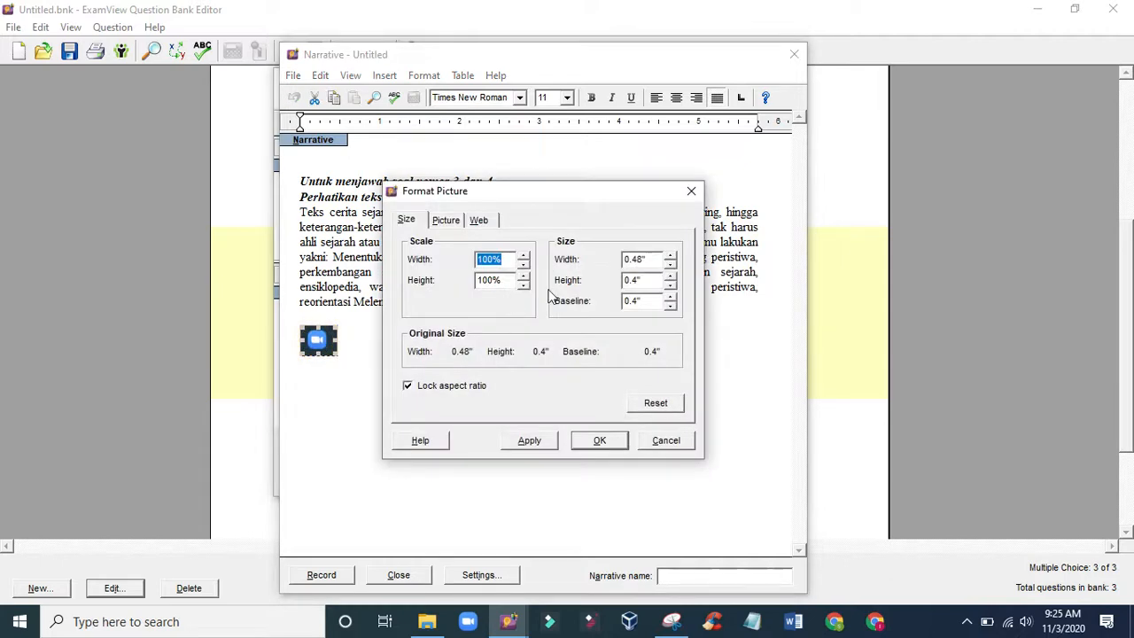
click(446, 221)
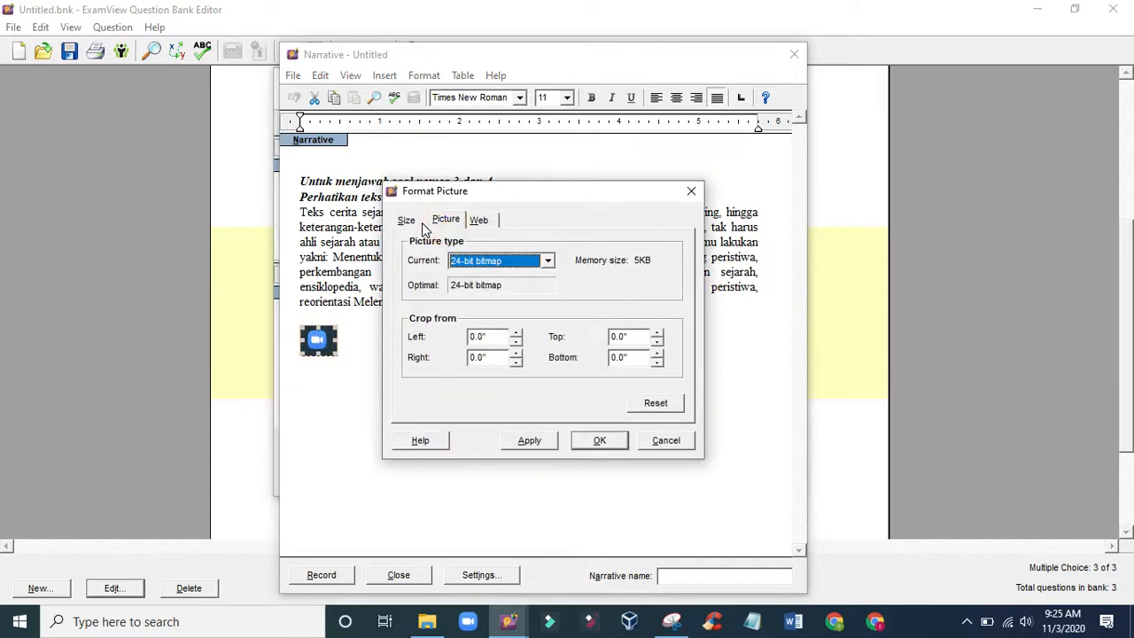
click(408, 221)
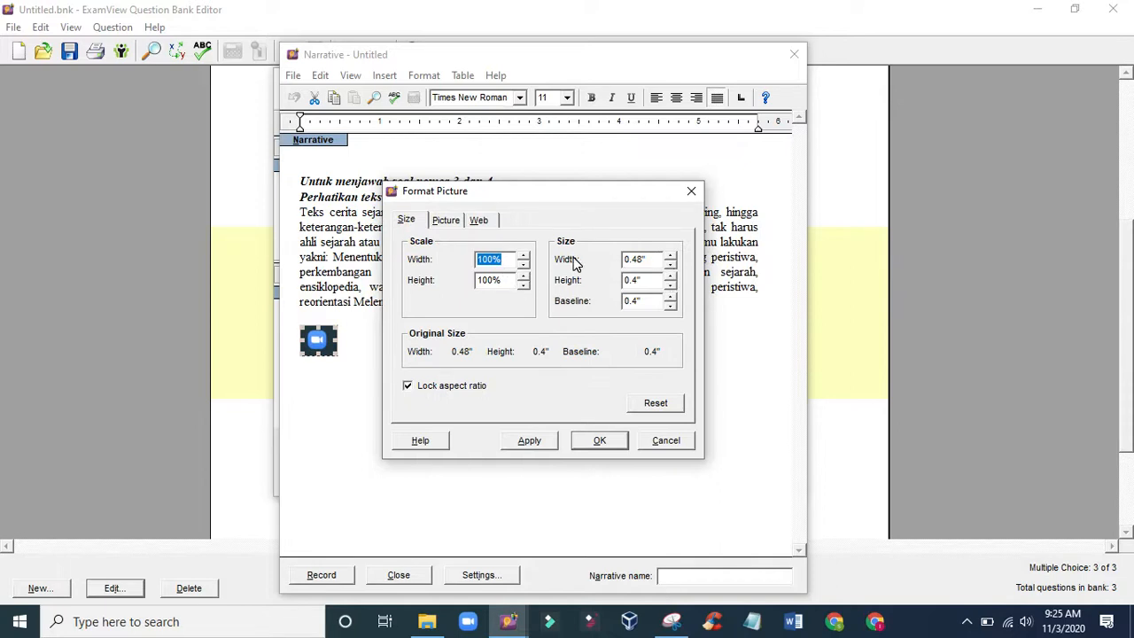
click(691, 190)
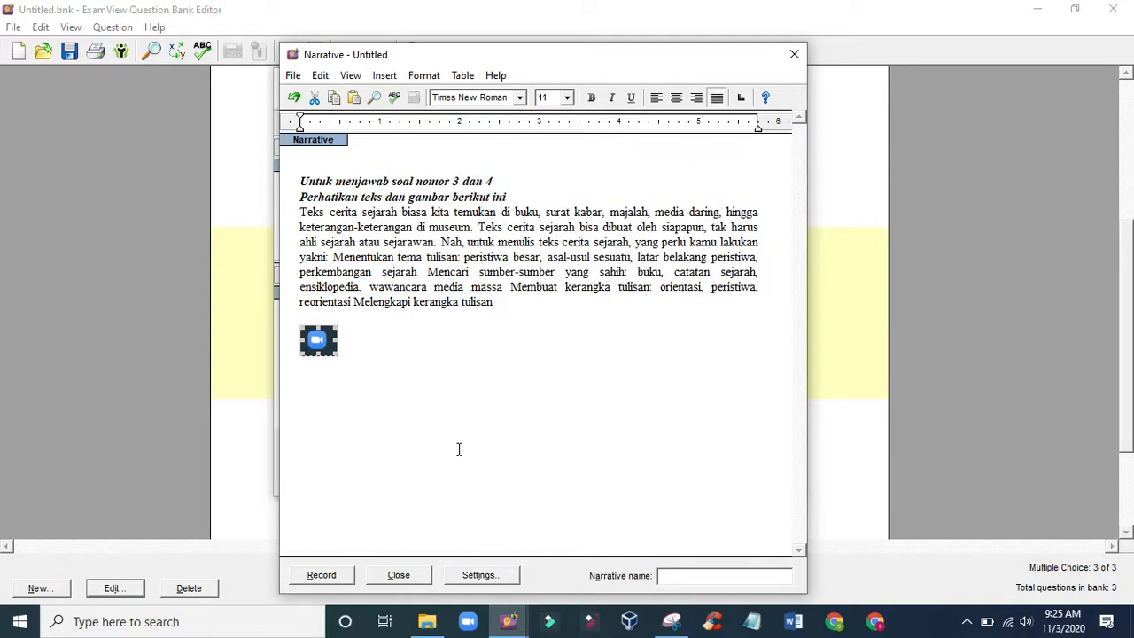
- Enlarge the pasted Zoom icon picture proportionally to about 2.6 inches wide
click(372, 364)
click(326, 347)
drag(337, 354, 504, 419)
click(613, 407)
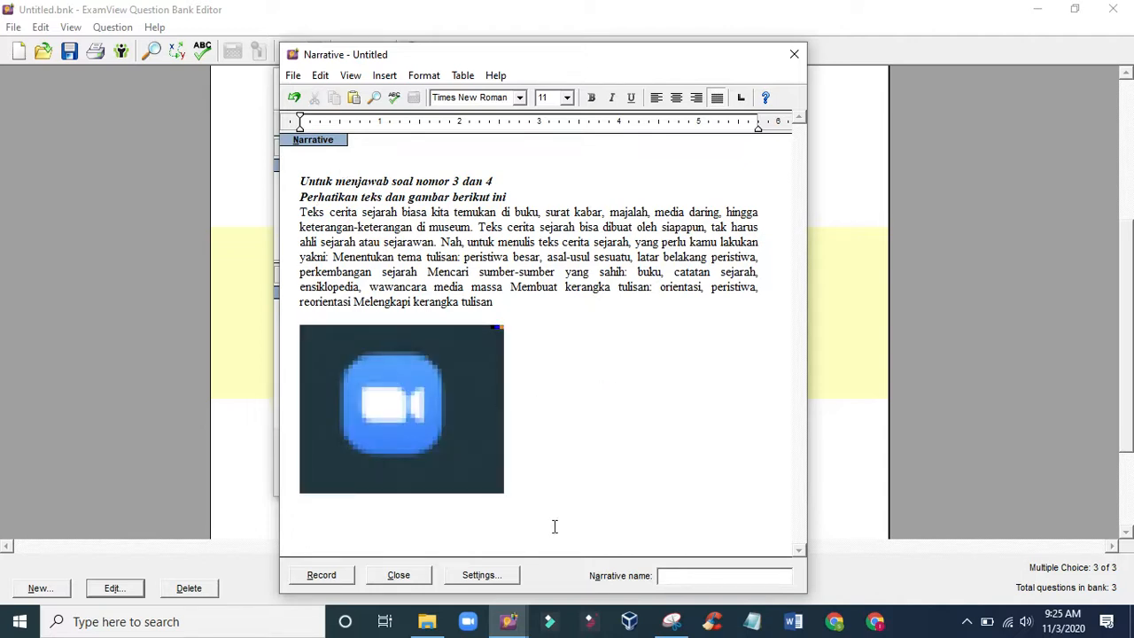
- Name the narrative "soal 3 - 4", record it and return to the question with it assigned
click(691, 575)
text(soal 3 - 4)
click(334, 578)
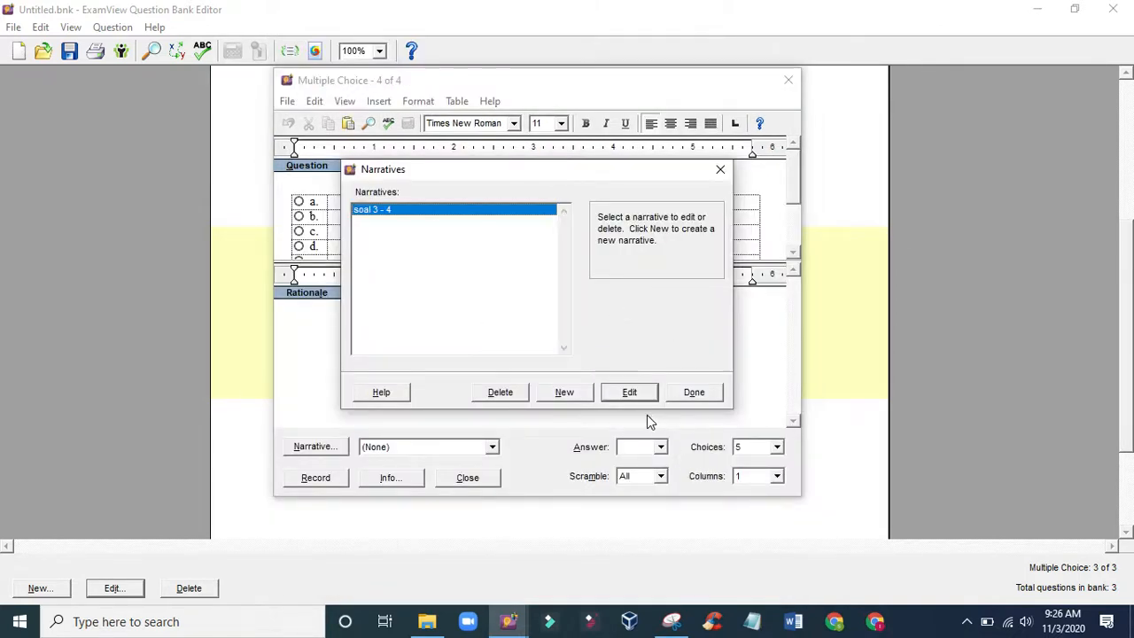
click(694, 393)
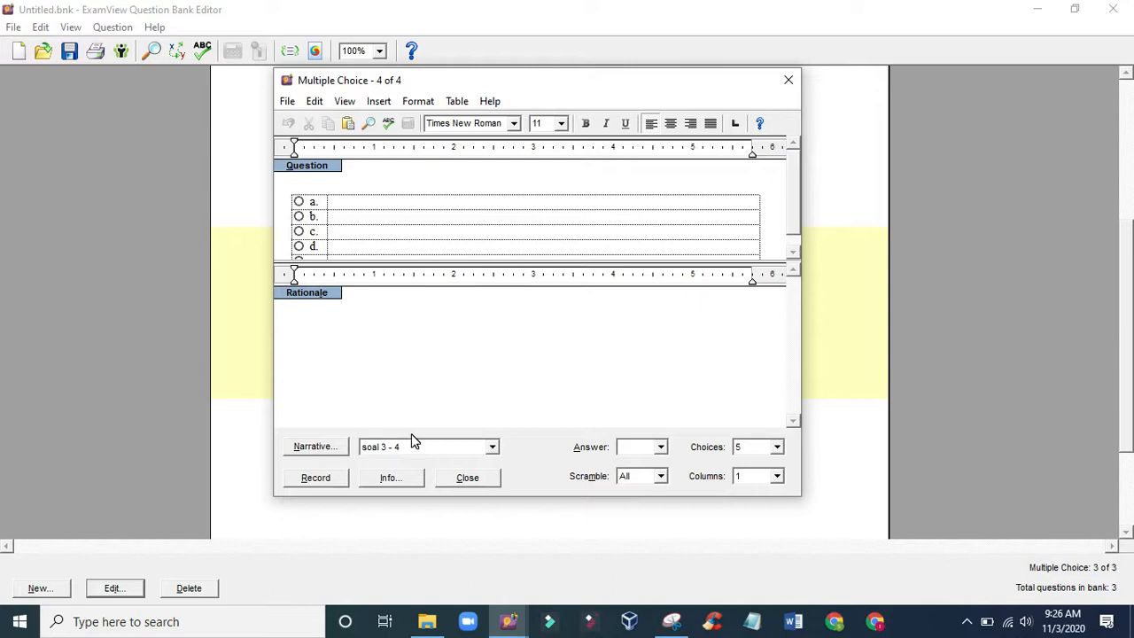
- Write the fourth question's text as "siapa tokoh dari soal di atas"
click(313, 189)
text(siapa tokoh dari soal di ata)
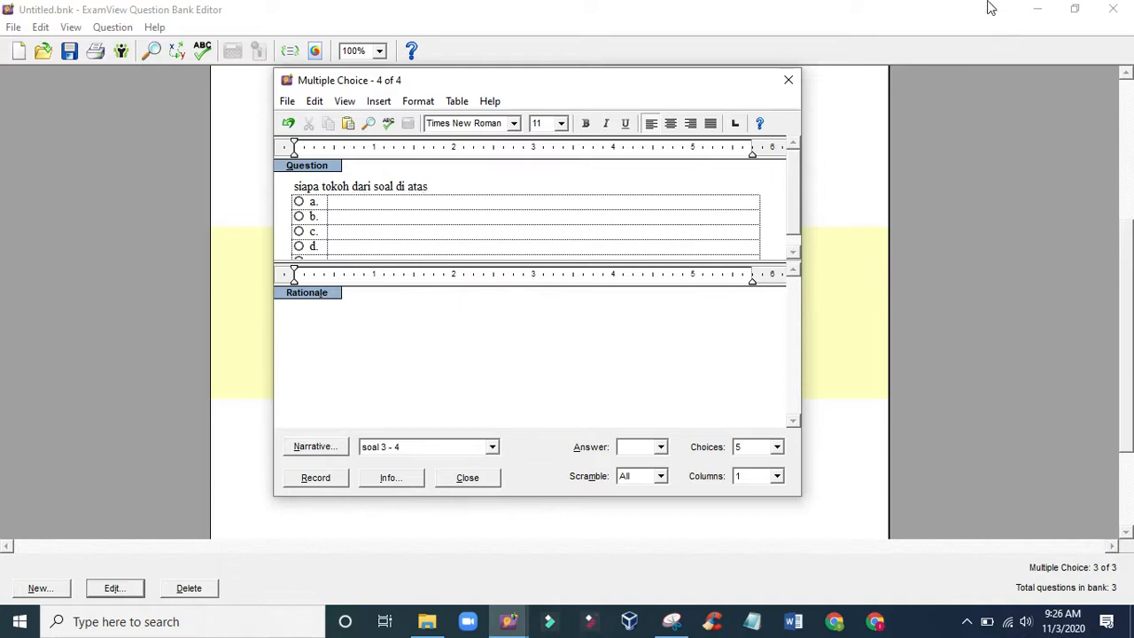
- Fill in the five answer choices a to e with aku, kamu, dia, saya and kita
click(347, 203)
text(aku)
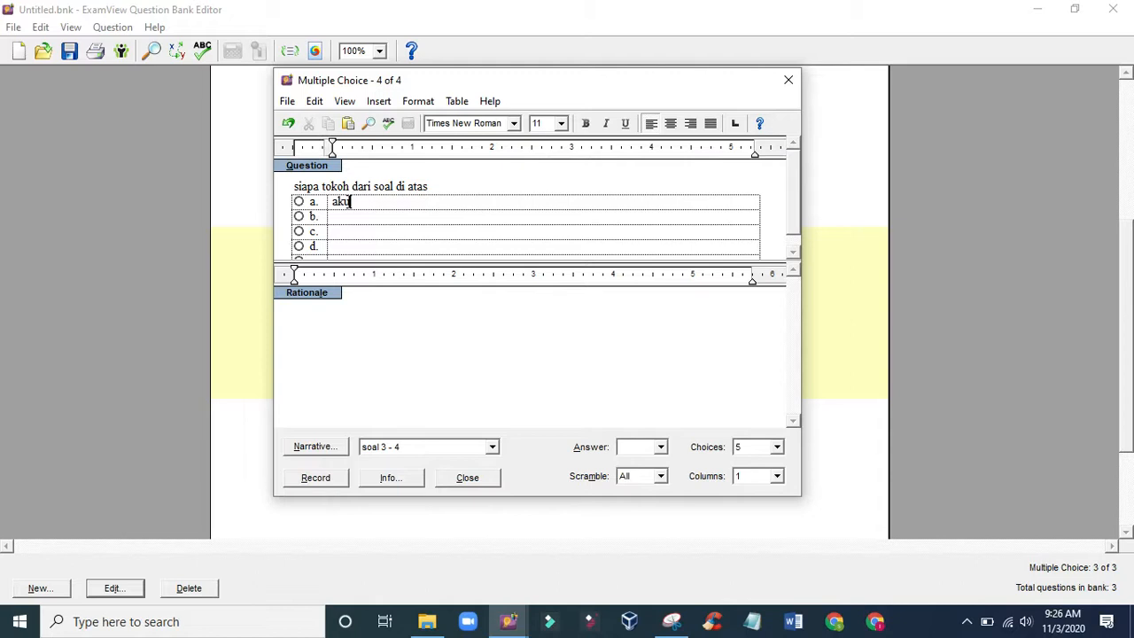
click(346, 221)
text(kamu)
click(350, 232)
text(dia)
click(357, 244)
text(saya)
click(354, 249)
text(kita)
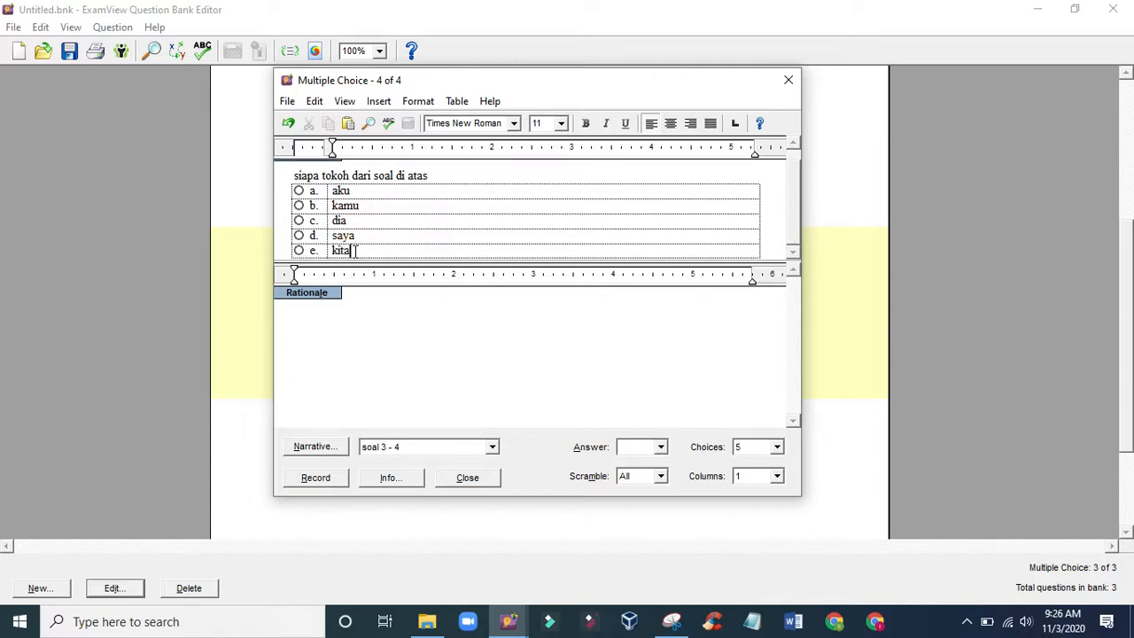
- Mark choice a, aku, as the correct answer, record the fourth question and review it in the bank
click(300, 191)
click(315, 478)
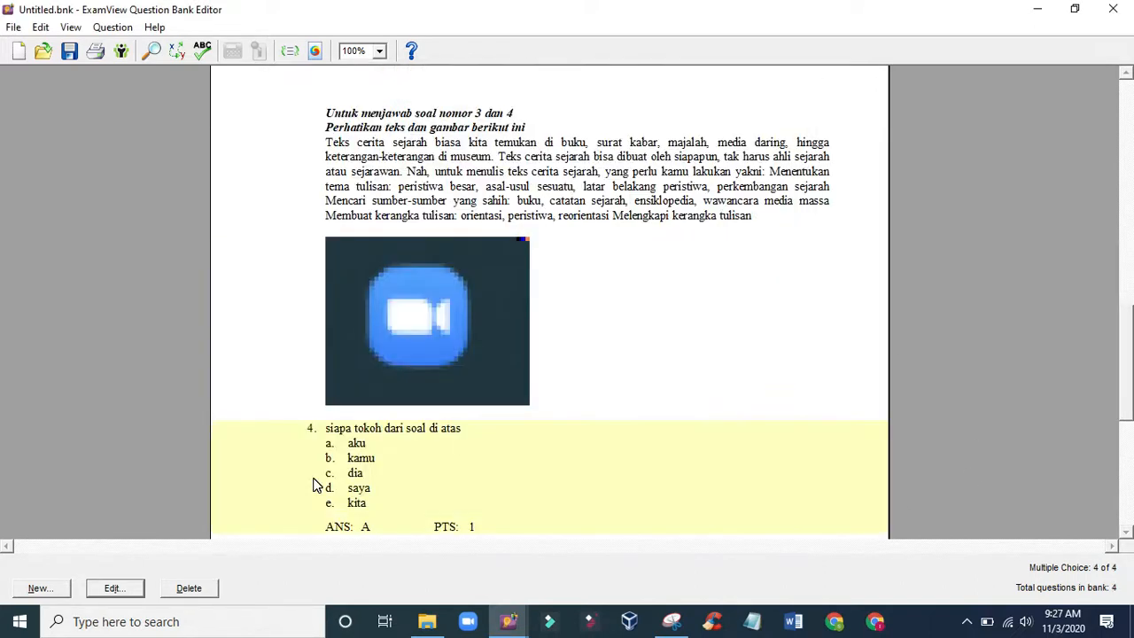
scroll(521, 406, down, 1)
scroll(521, 406, up, 1)
scroll(521, 406, down, 2)
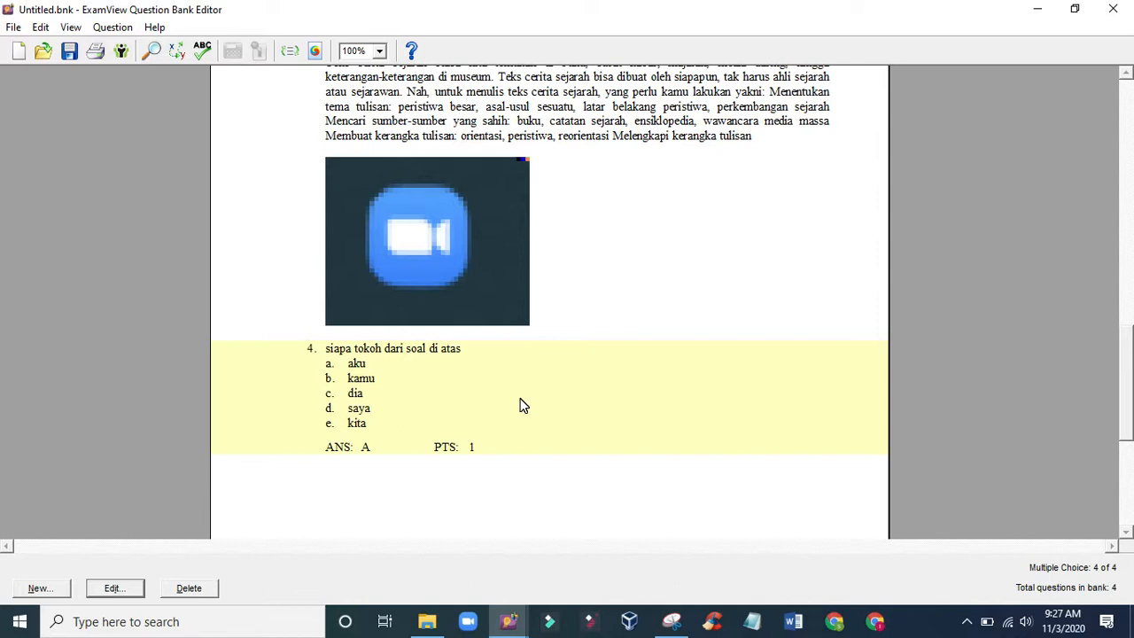
scroll(568, 356, up, 2)
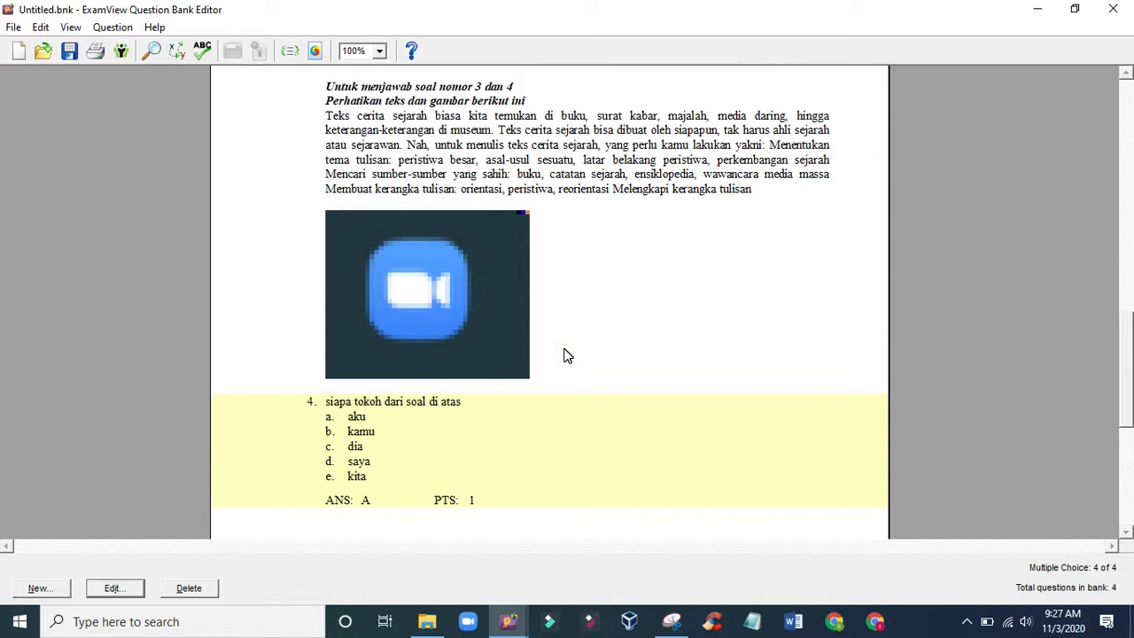
scroll(567, 355, down, 2)
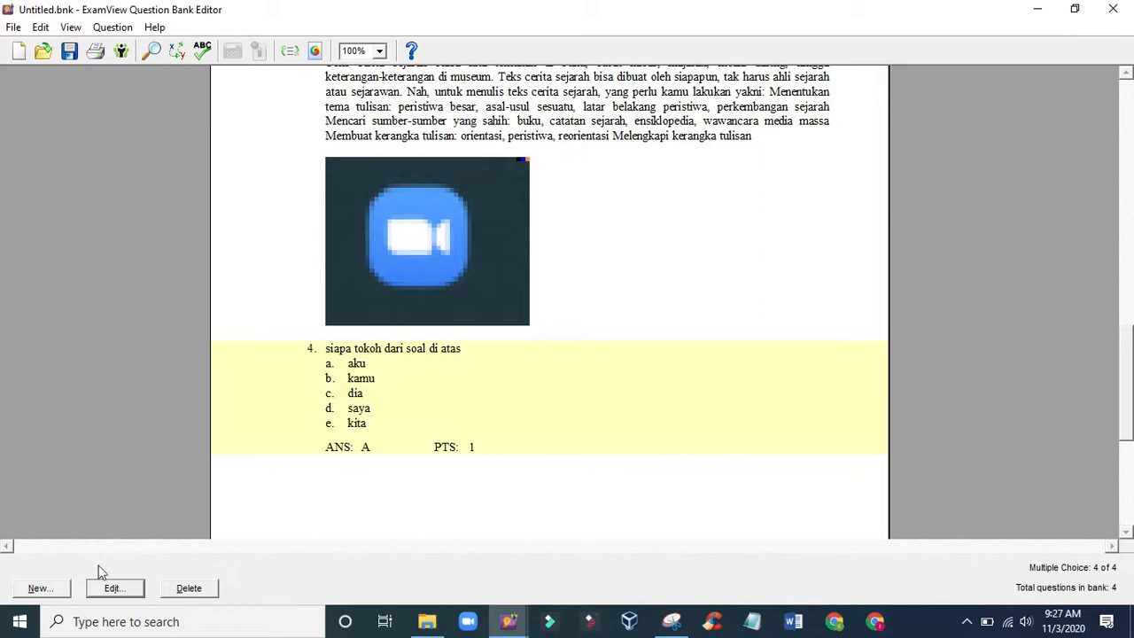
click(41, 589)
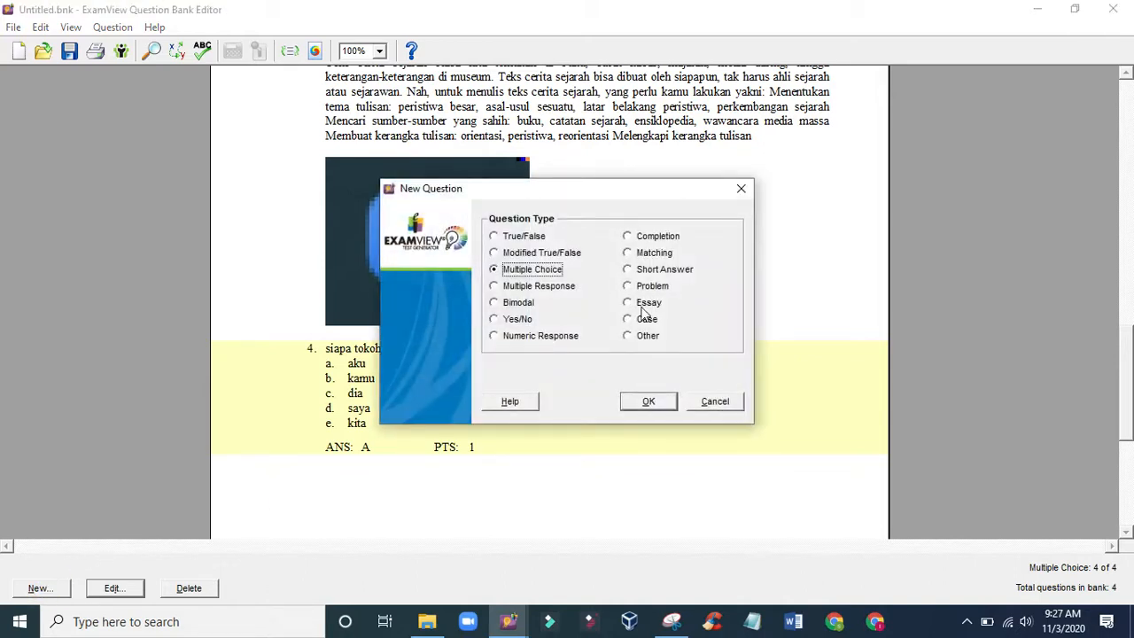
click(652, 401)
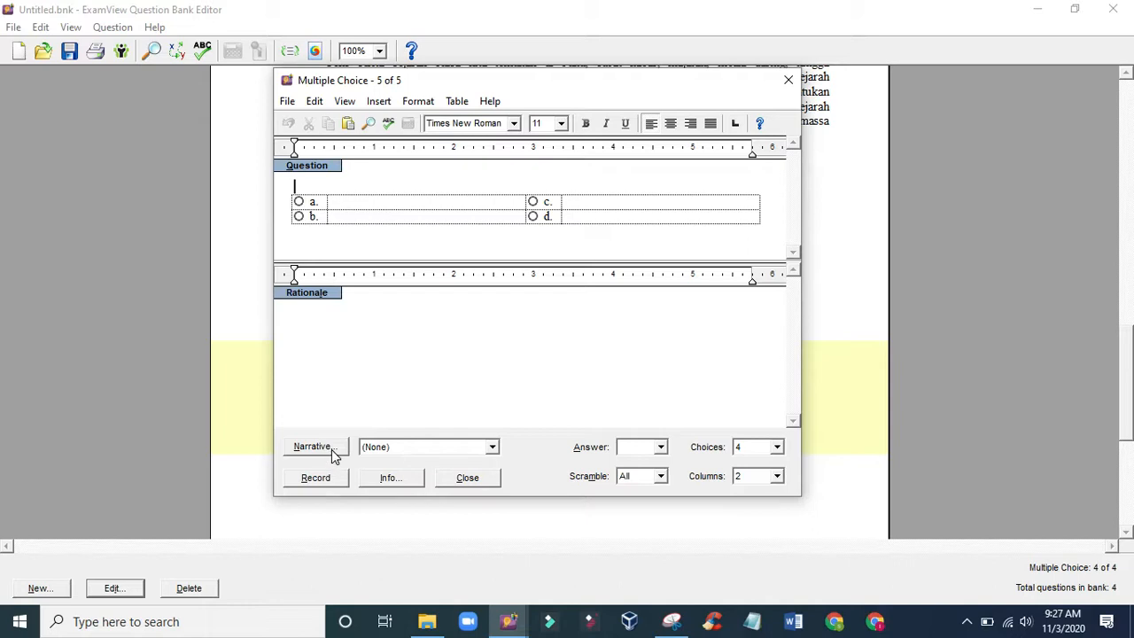
click(493, 448)
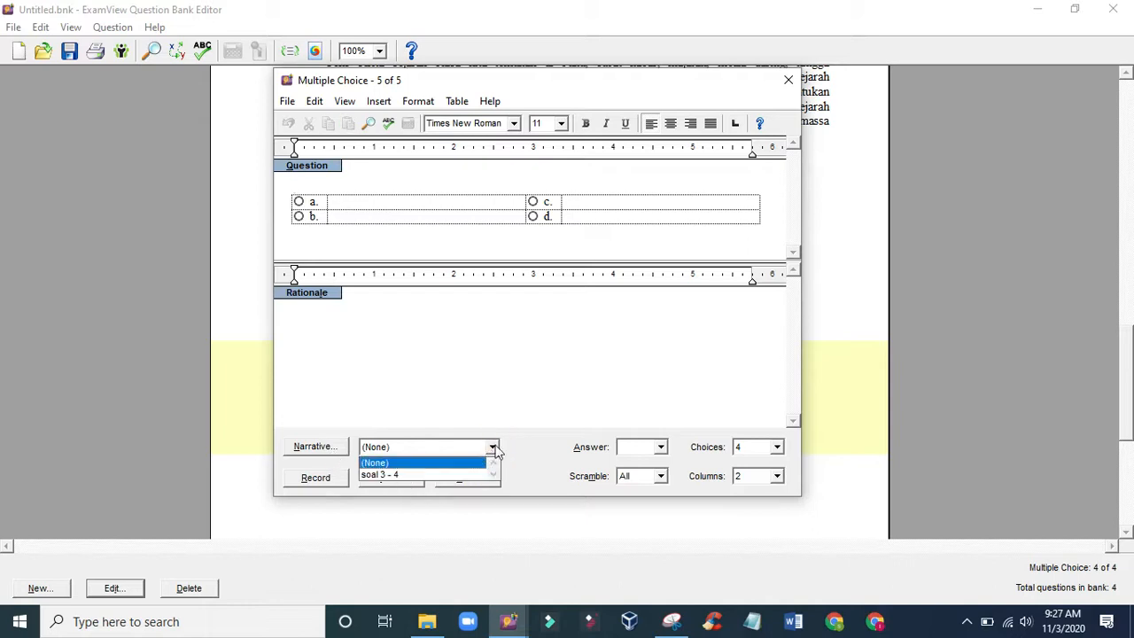
click(494, 449)
click(492, 448)
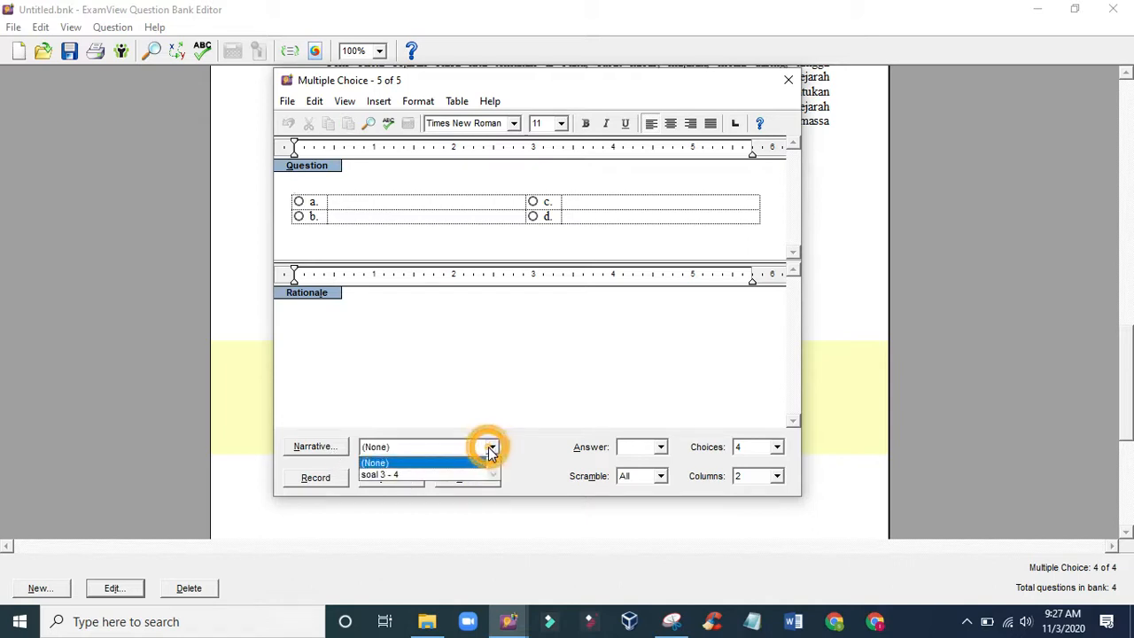
click(491, 449)
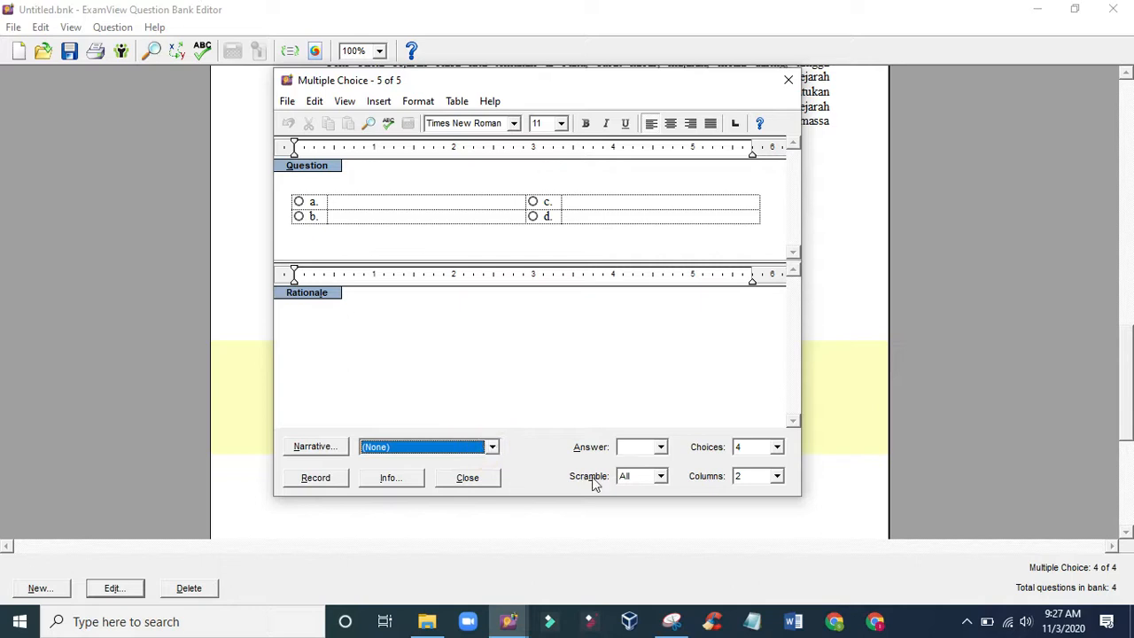
click(788, 83)
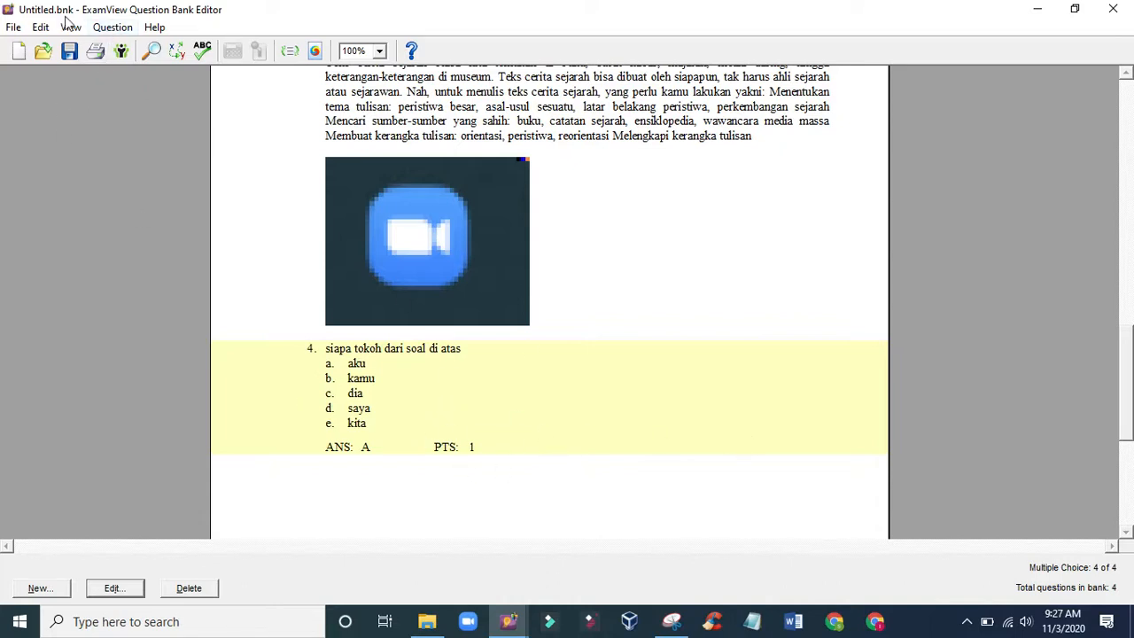
- Duplicate the fourth question and review the copy together with the shared narrative text and picture
click(112, 28)
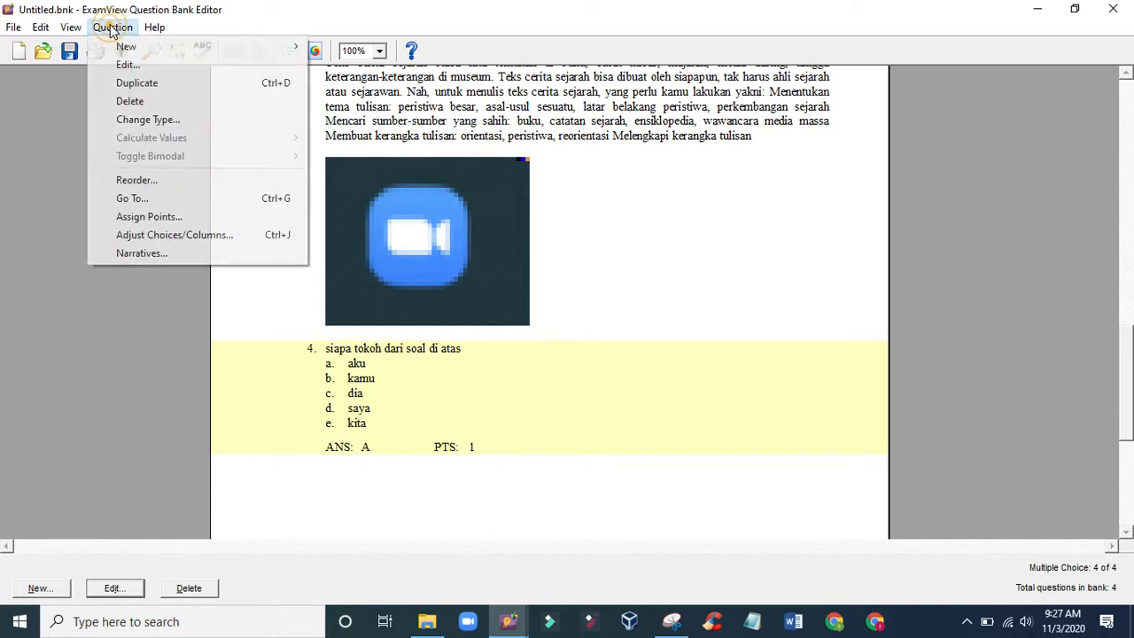
click(129, 83)
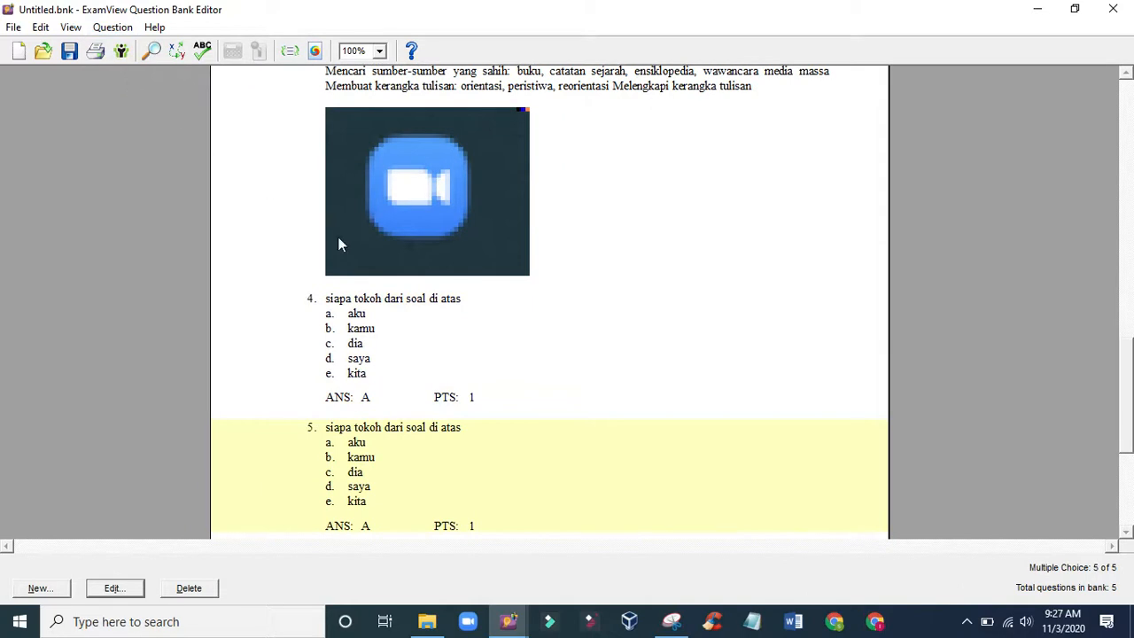
scroll(408, 279, down, 2)
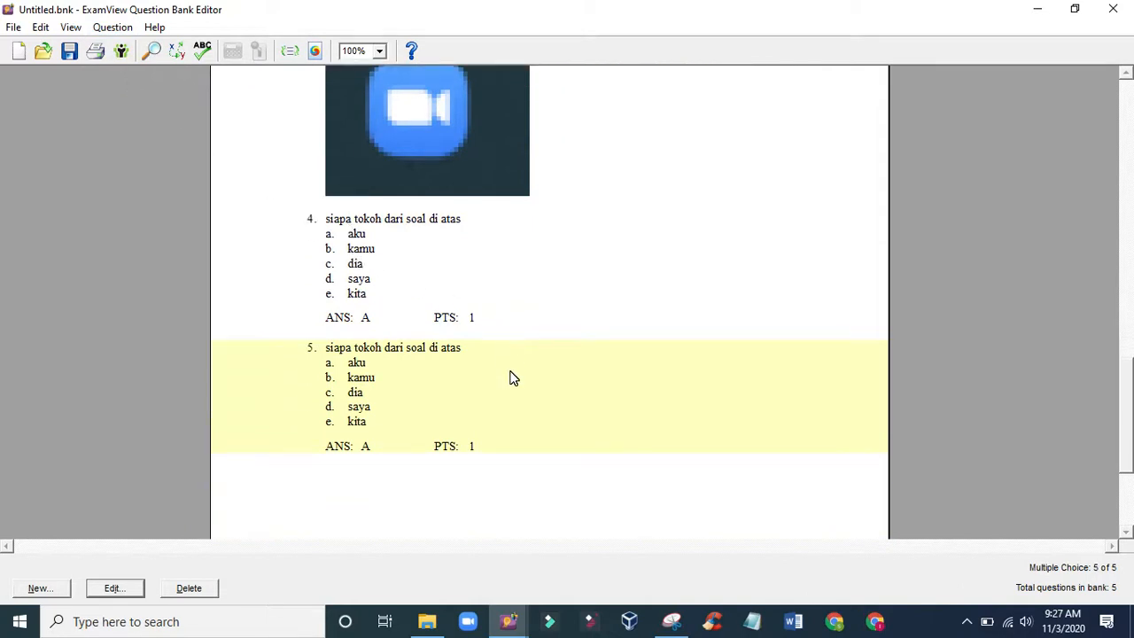
scroll(422, 439, up, 6)
scroll(504, 222, up, 8)
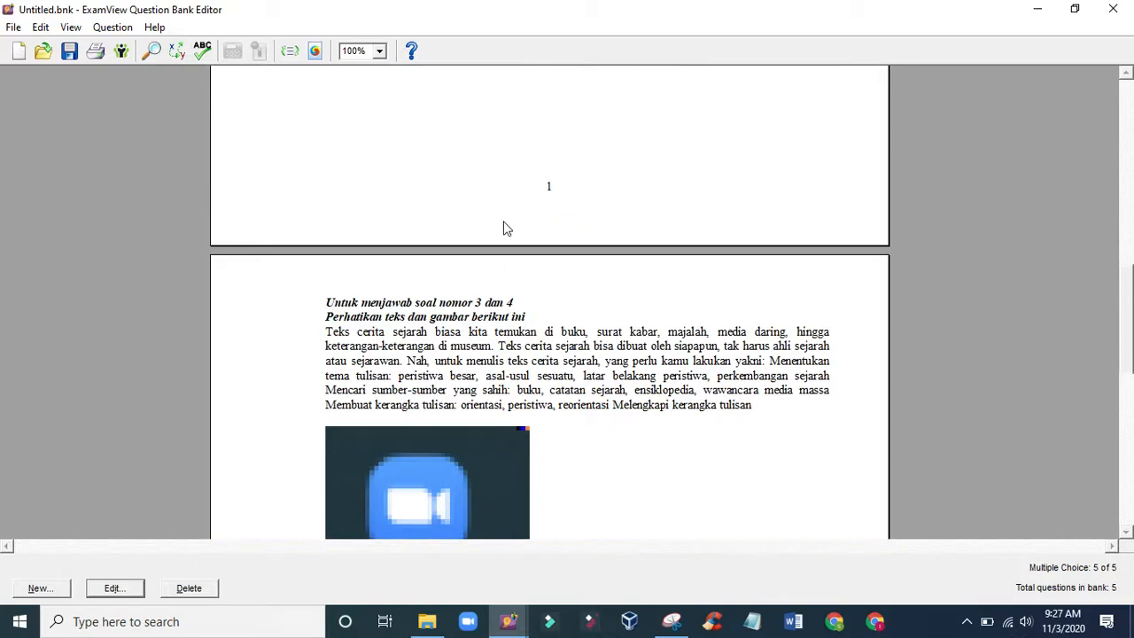
scroll(500, 303, down, 10)
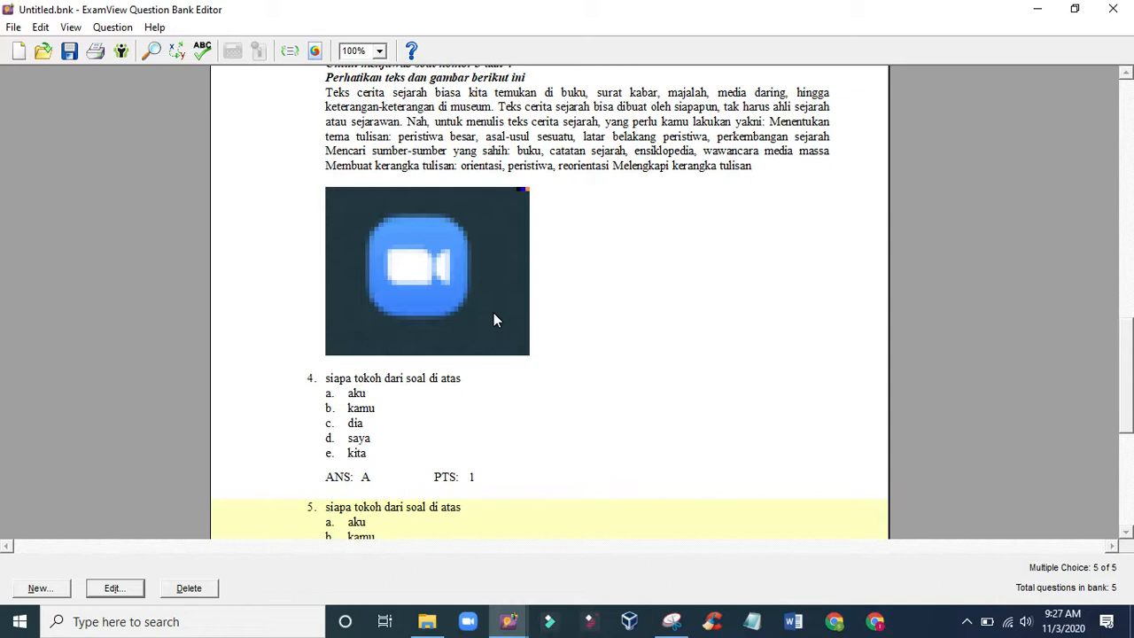
scroll(494, 319, down, 2)
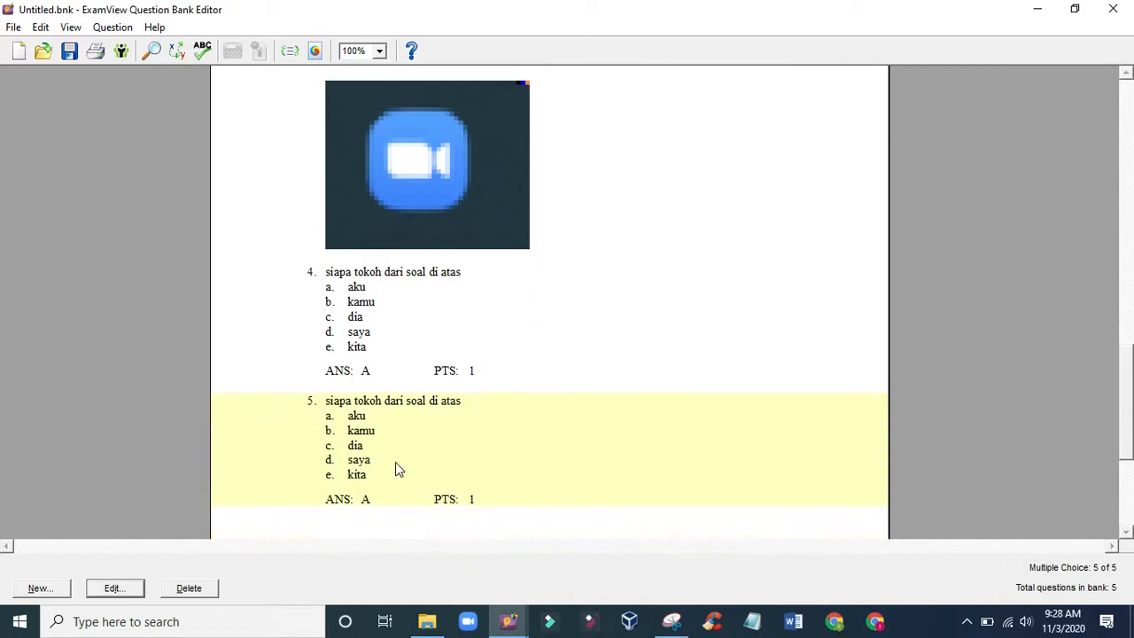
scroll(395, 462, up, 4)
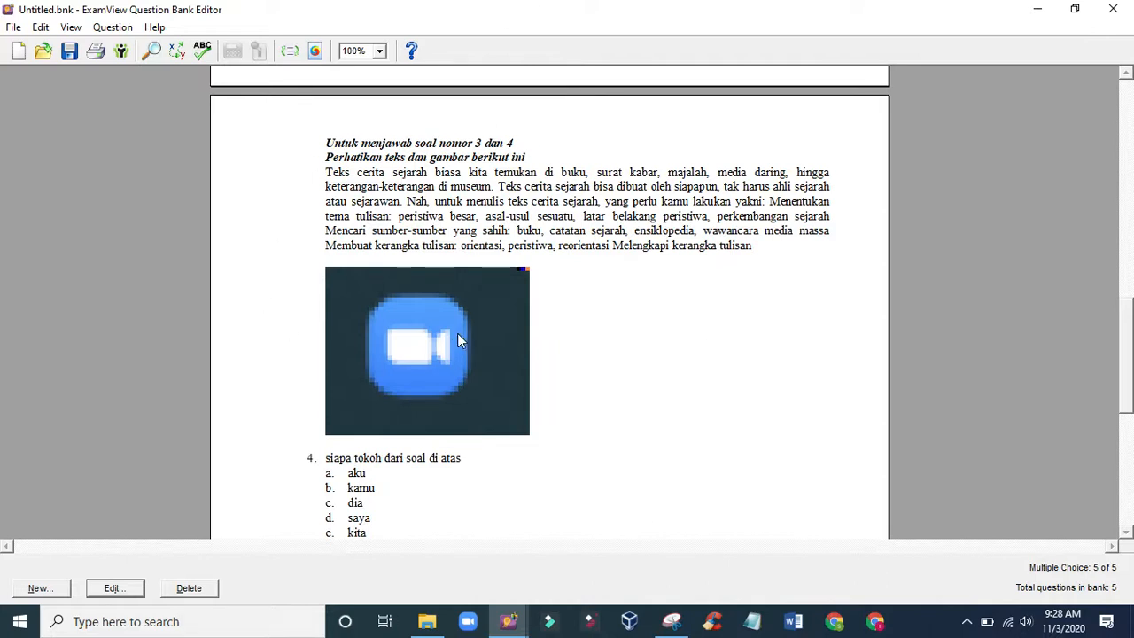
scroll(459, 332, down, 1)
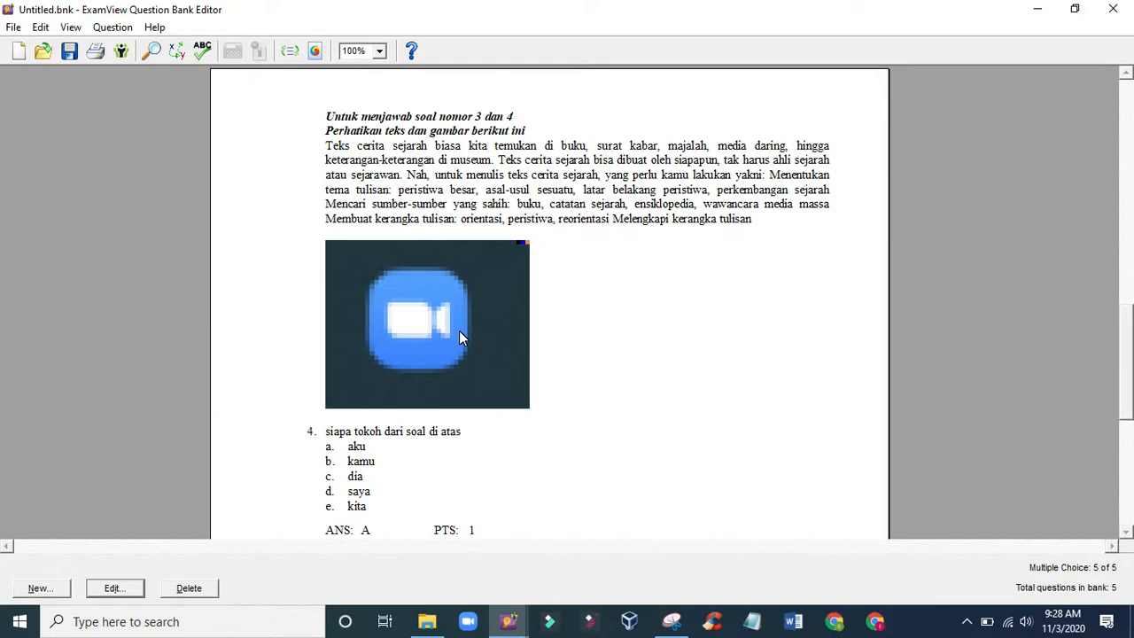
scroll(459, 331, down, 6)
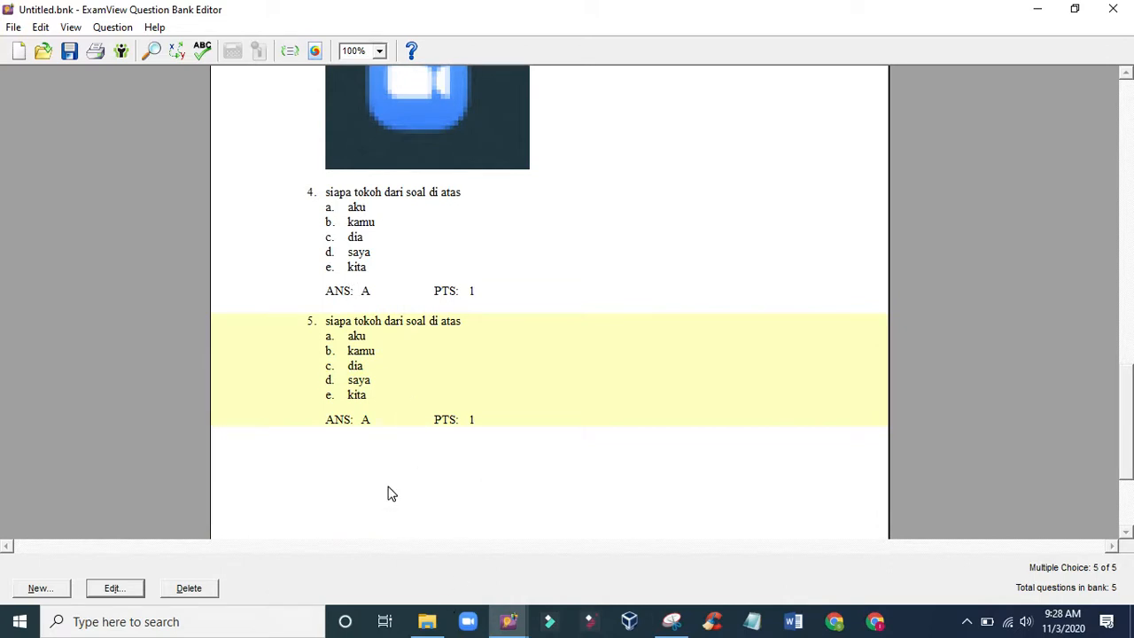
- Open the duplicated fifth question, check its assigned narrative and replace the question text with "apa nama aplikasi pada gambar berikut"
double_click(376, 381)
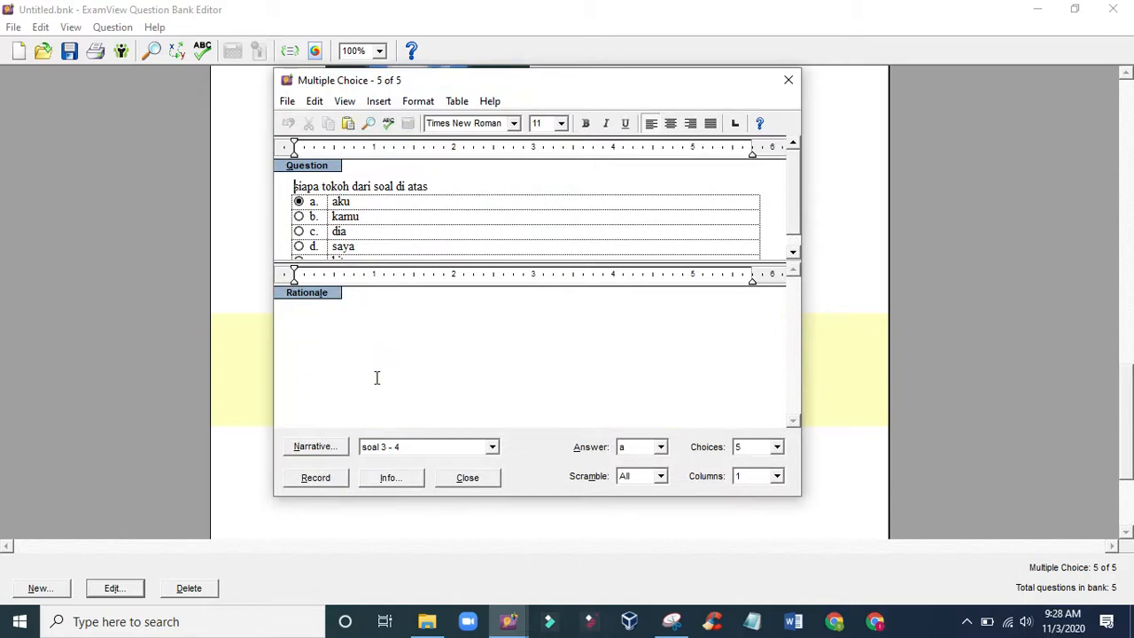
click(398, 448)
click(391, 475)
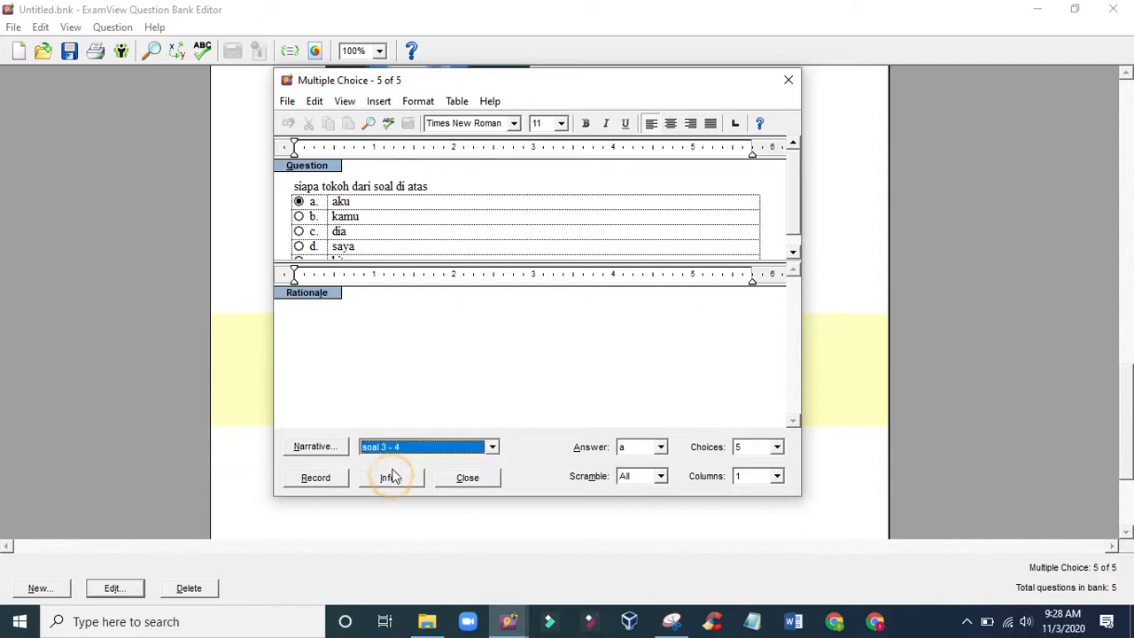
click(388, 405)
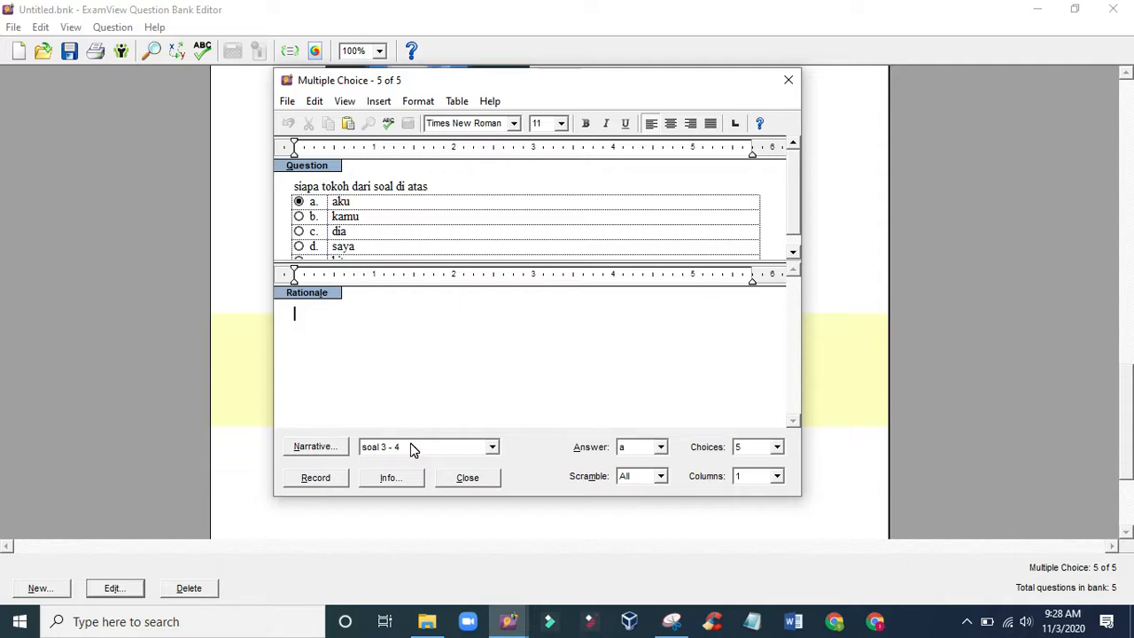
drag(436, 188, 260, 190)
text(apa nama )
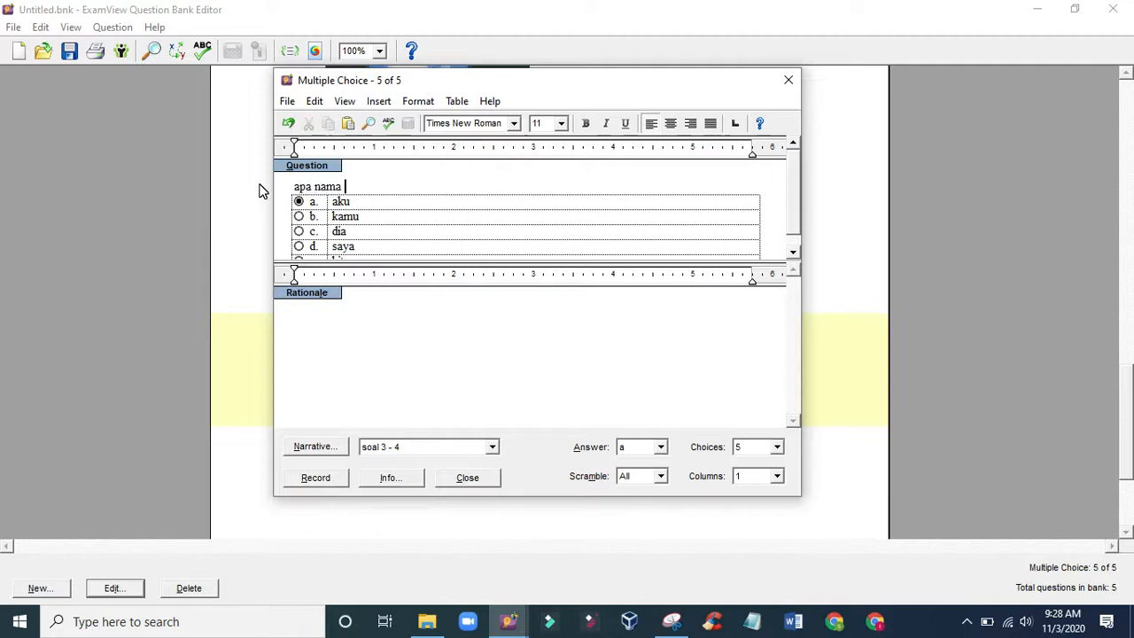
text(aplikasi diatas)
key(BackSpace)
key(BackSpace)
key(BackSpace)
key(BackSpace)
key(BackSpace)
key(BackSpace)
text(pada gambar)
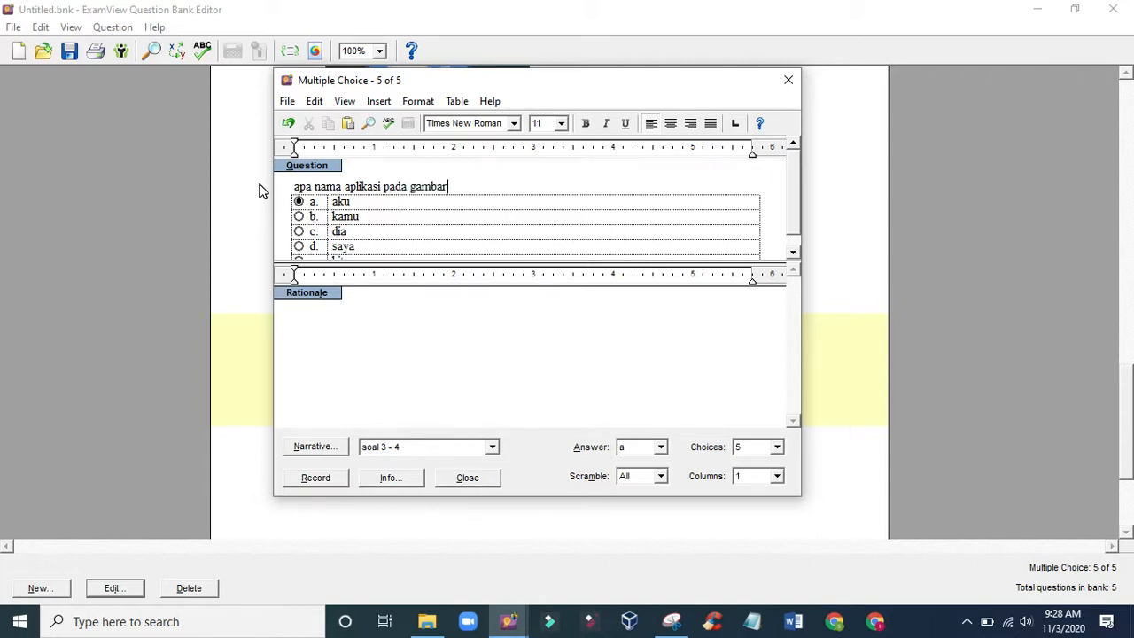
text( berikut)
- Change choice a of the fifth question to "zoom" and record the question
double_click(329, 202)
text(zoom)
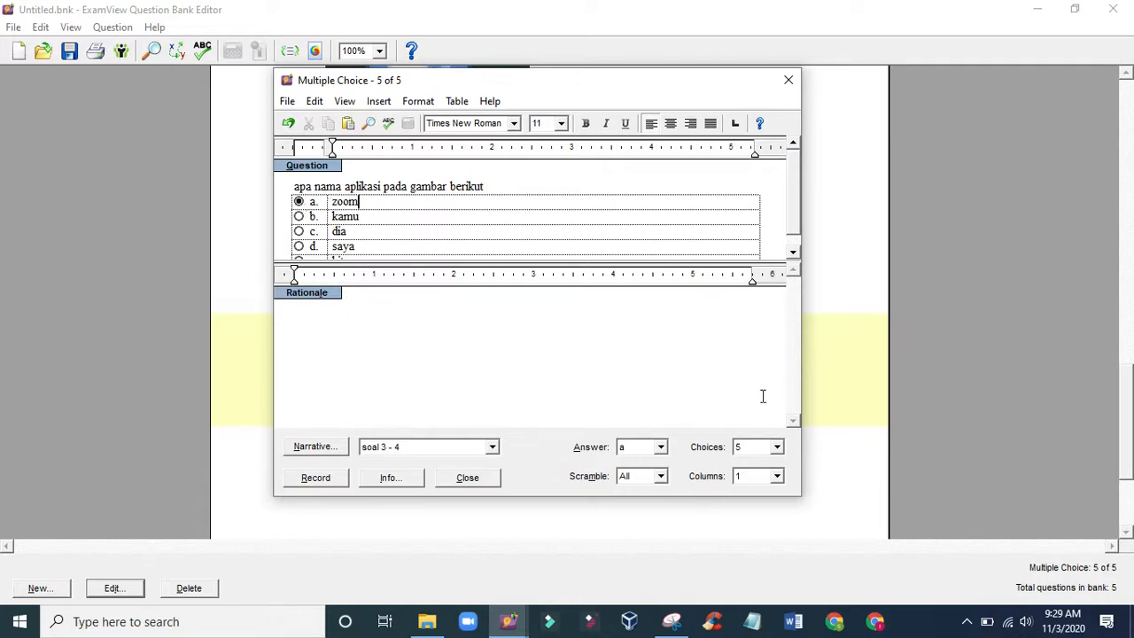
click(316, 478)
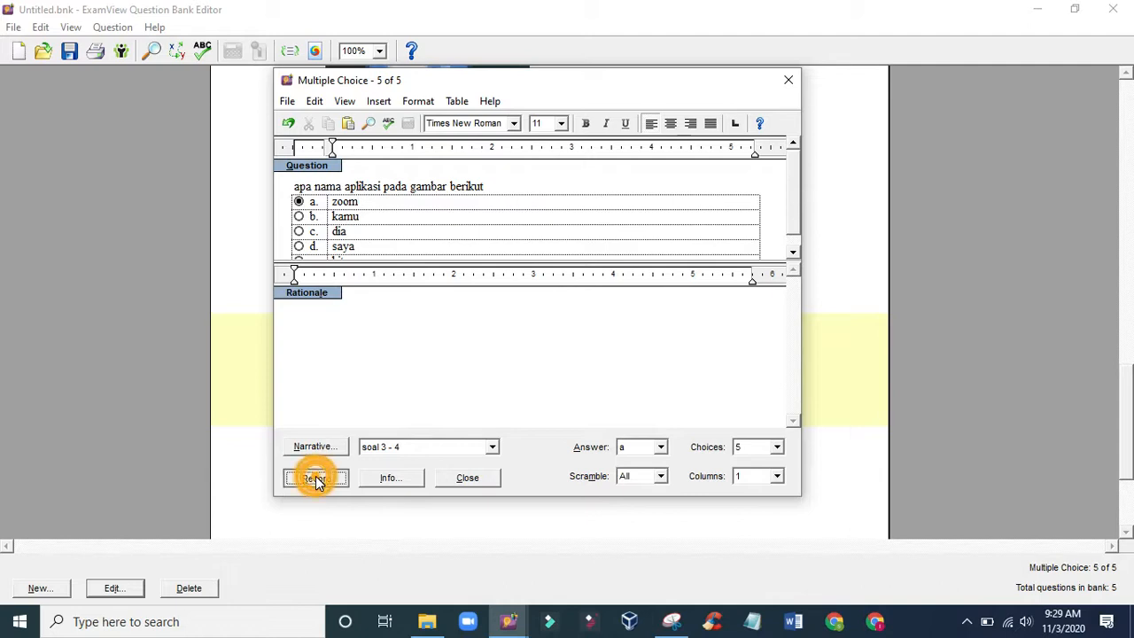
- Review all questions in the bank, checking the shared narrative and picture above the fourth and fifth questions
scroll(409, 467, down, 1)
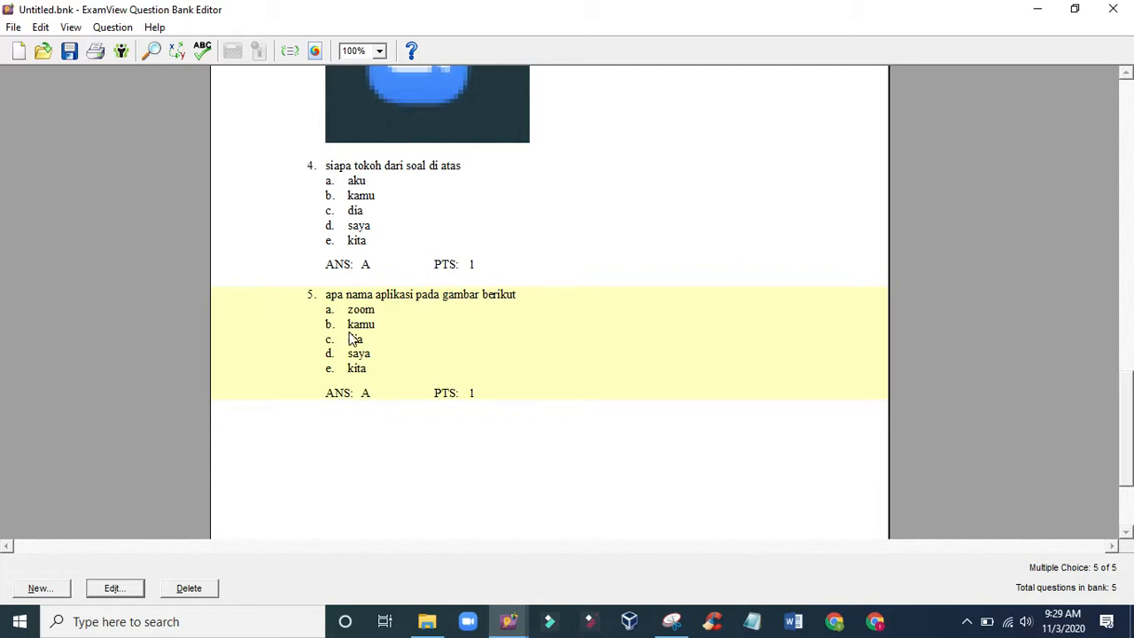
scroll(354, 321, up, 5)
scroll(374, 349, up, 15)
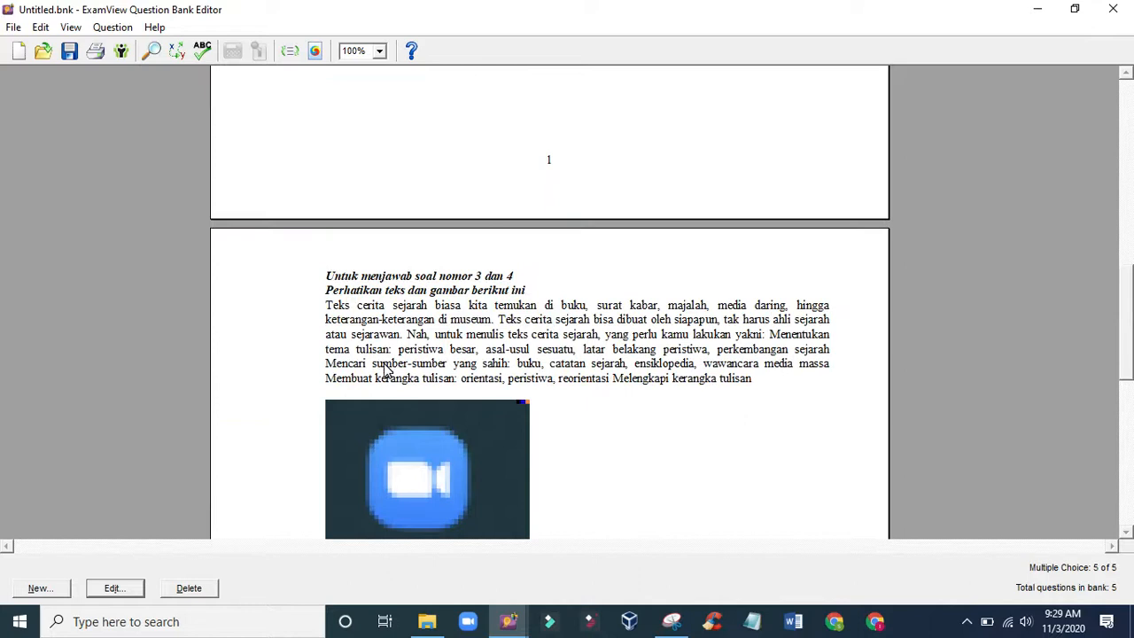
scroll(405, 382, up, 3)
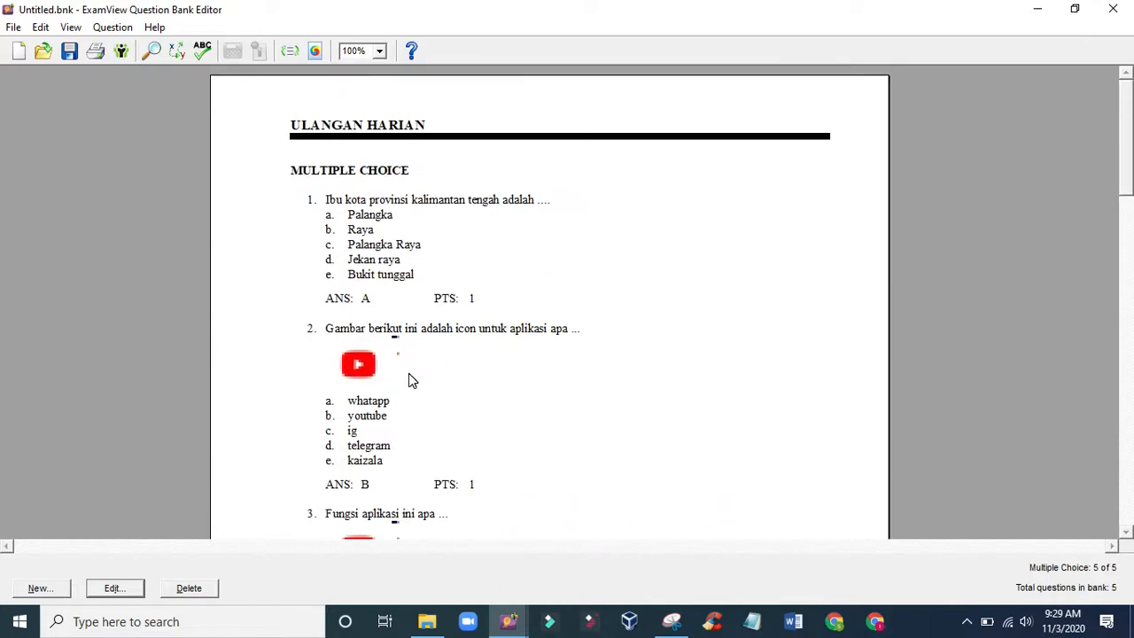
scroll(412, 377, down, 9)
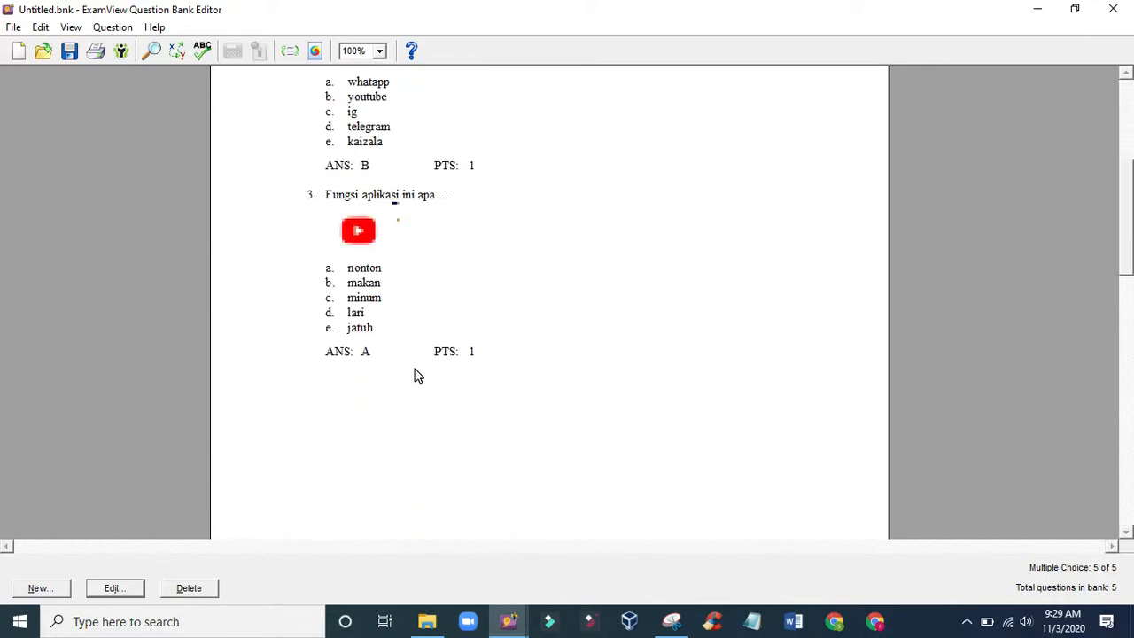
scroll(418, 376, down, 10)
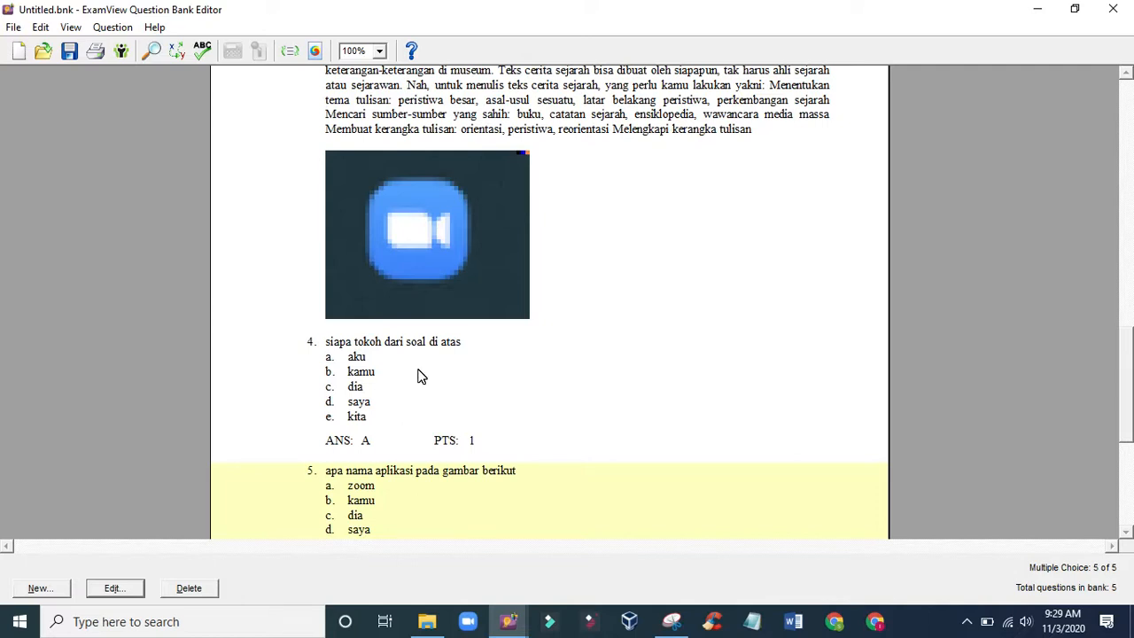
scroll(421, 377, down, 5)
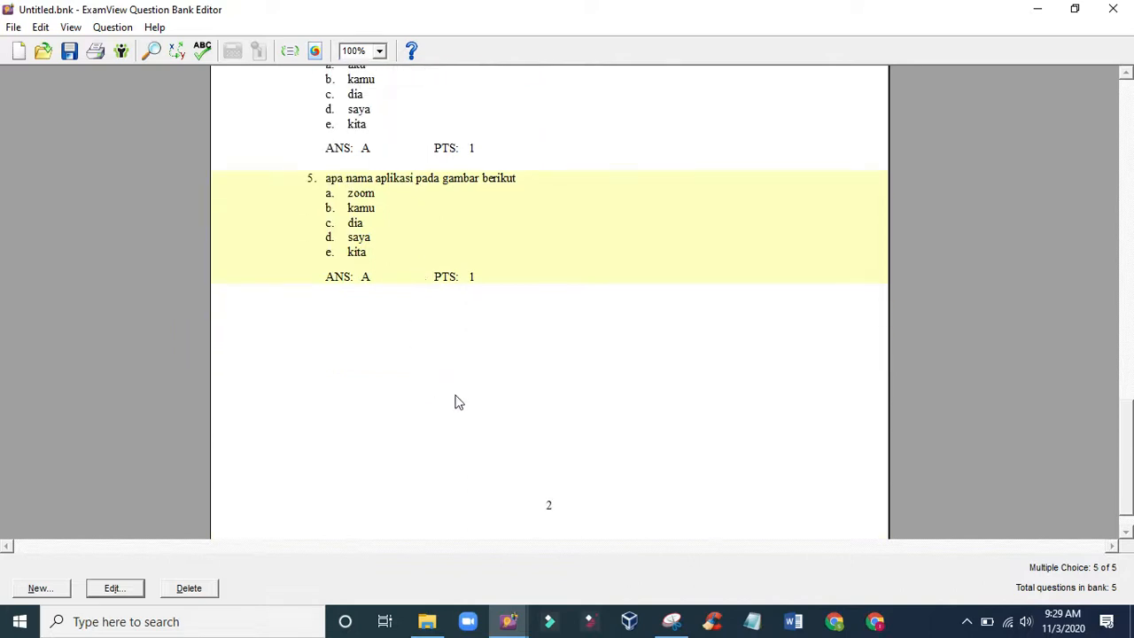
scroll(456, 401, up, 3)
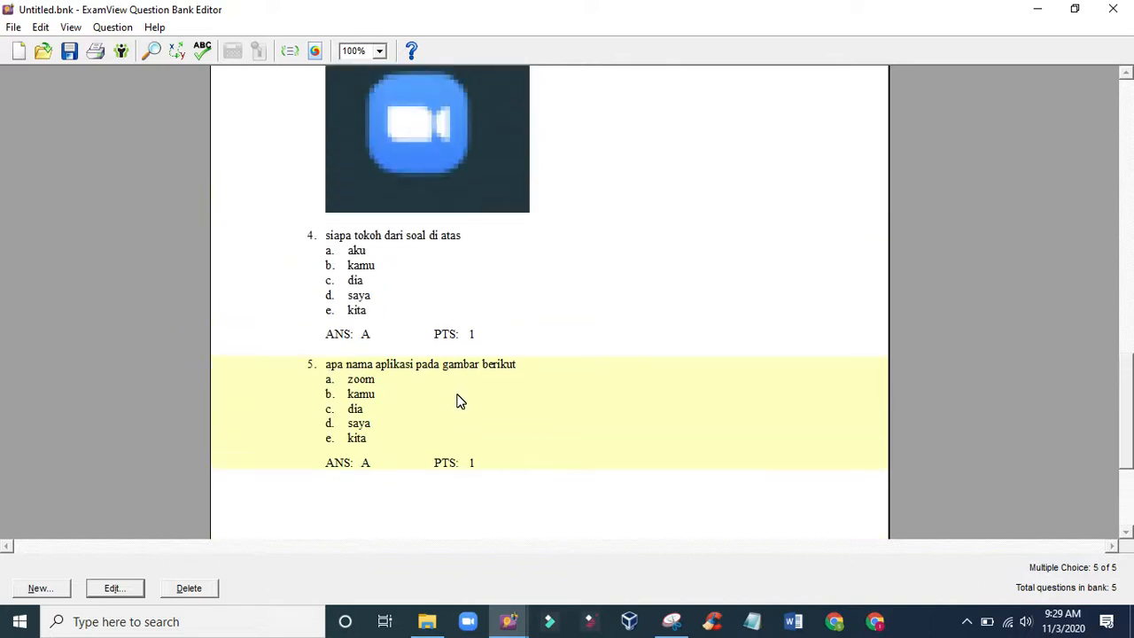
scroll(456, 402, up, 2)
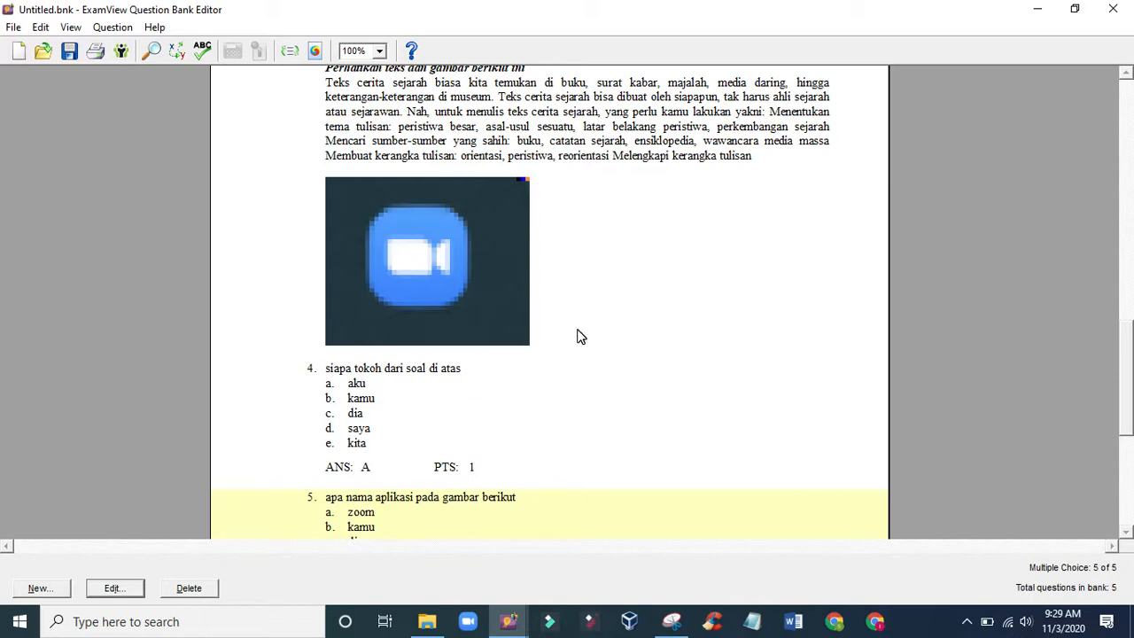
scroll(544, 429, up, 1)
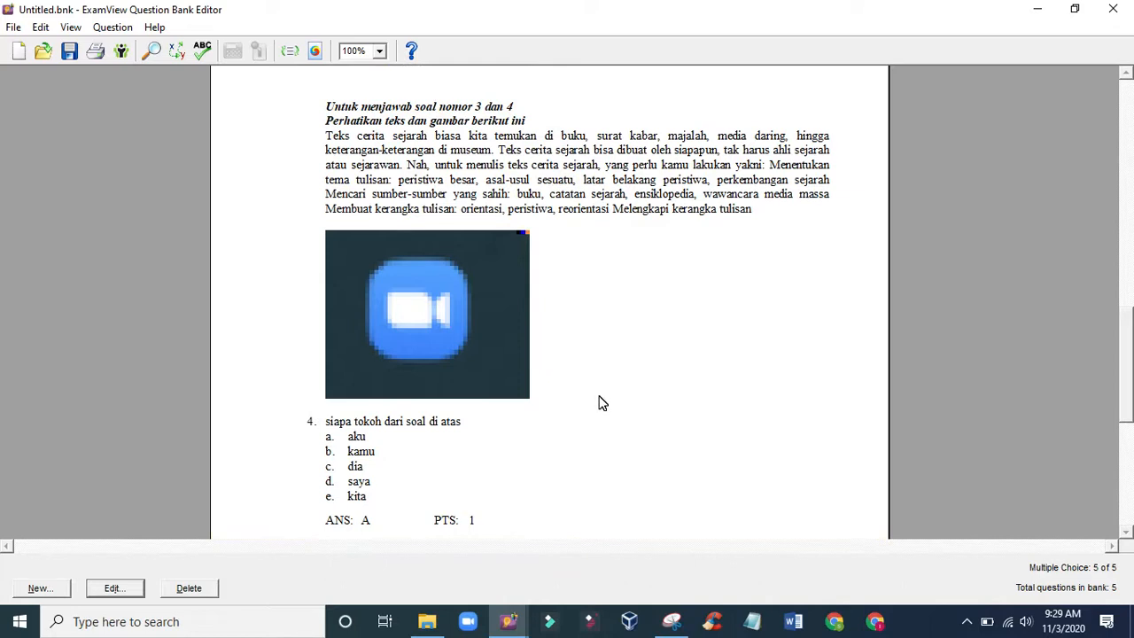
scroll(555, 372, up, 12)
scroll(560, 373, down, 15)
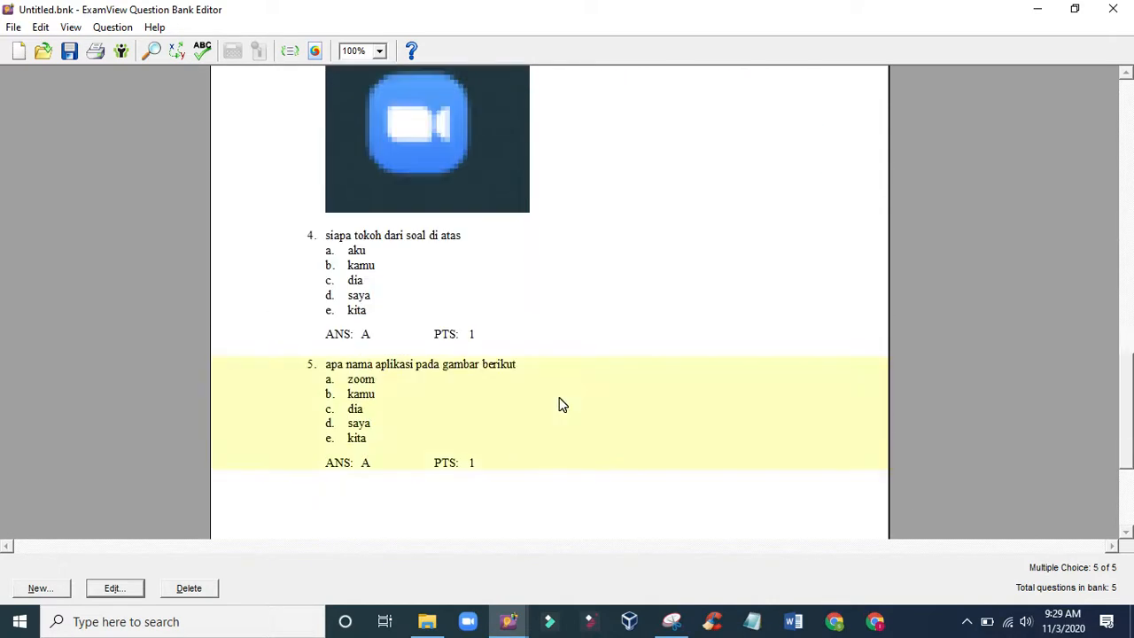
scroll(561, 405, down, 3)
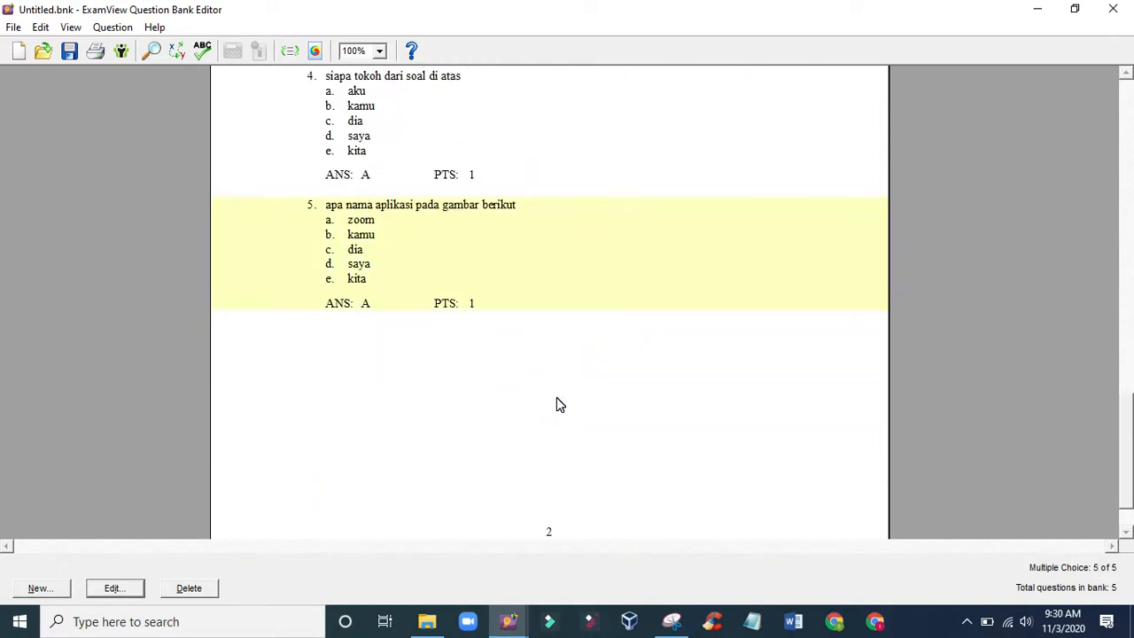
- Review the whole question bank from the fifth question back to the title, including the shared narrative and pictures
scroll(424, 436, down, 1)
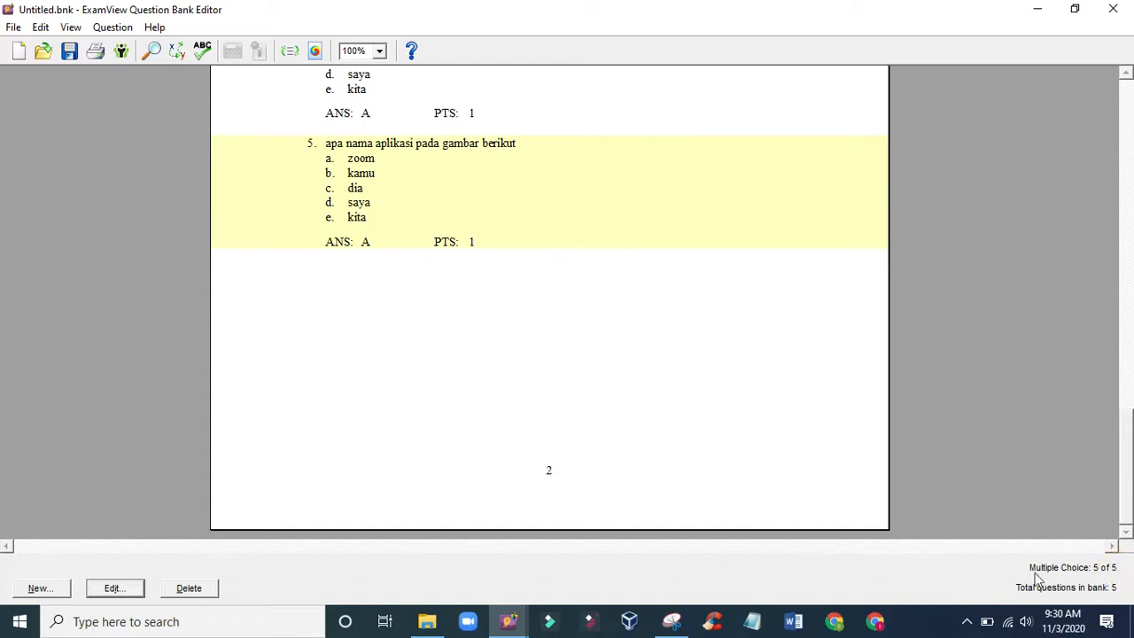
click(530, 113)
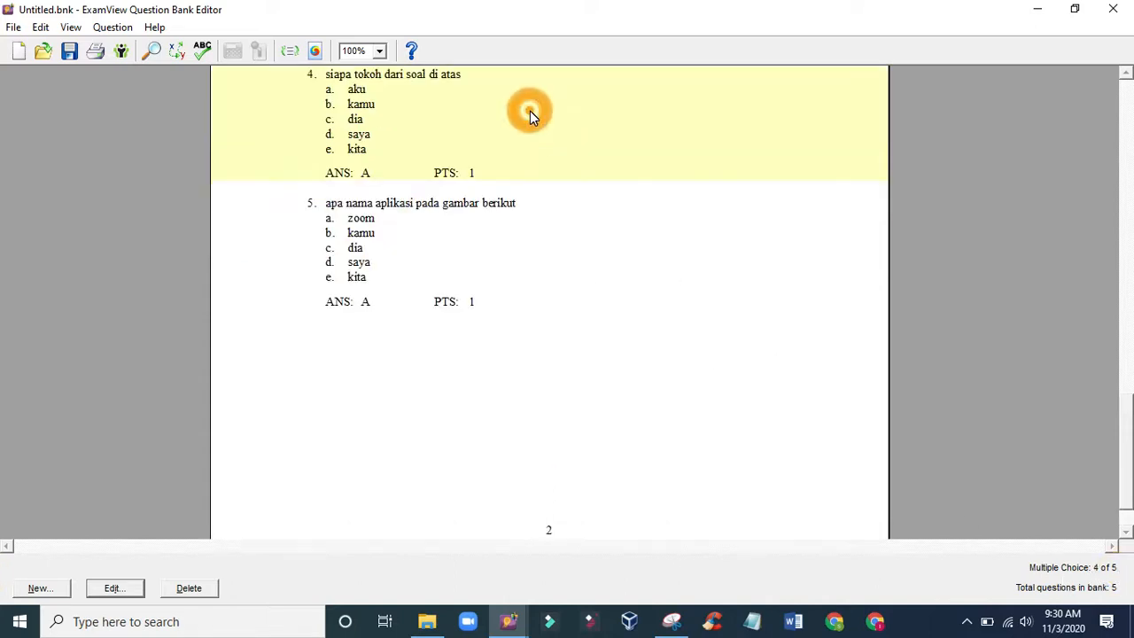
click(461, 225)
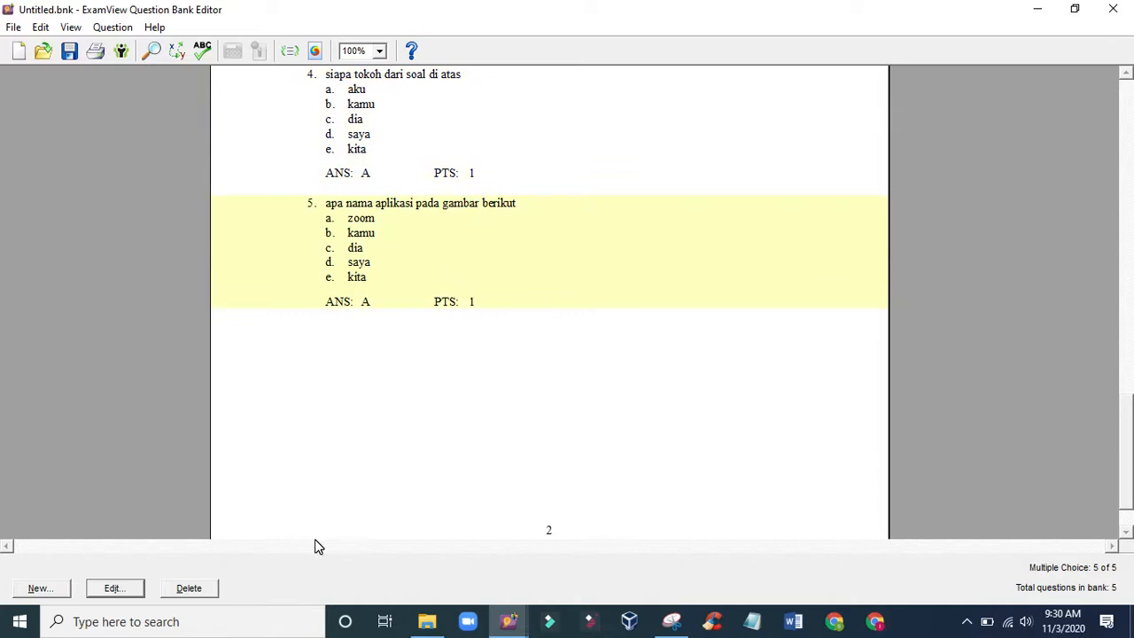
scroll(325, 539, up, 5)
scroll(324, 539, up, 5)
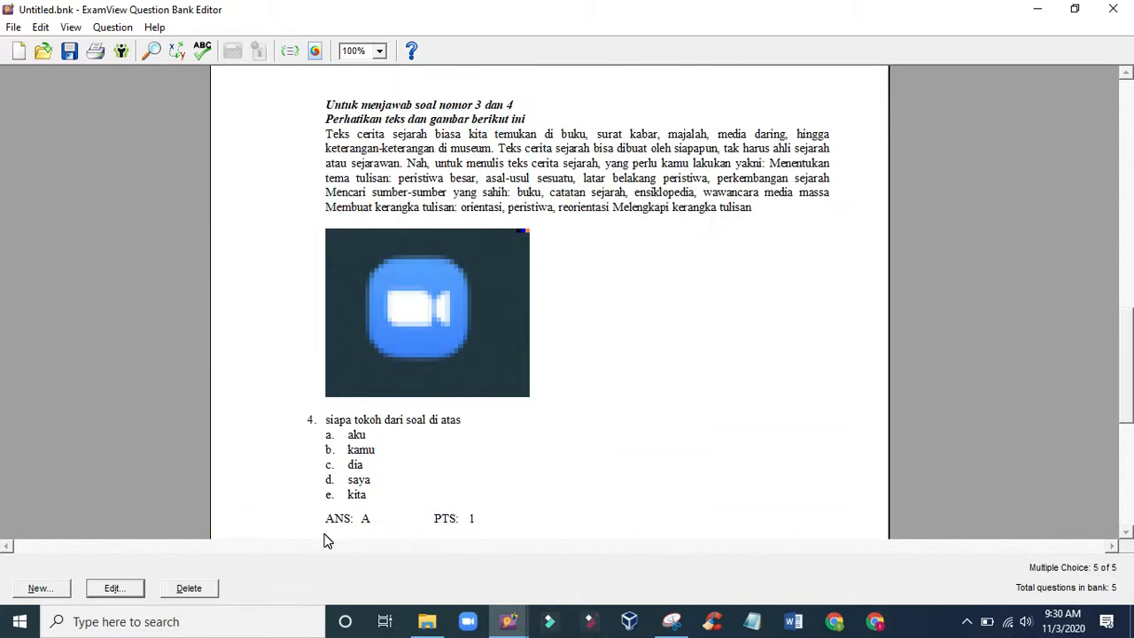
scroll(673, 402, up, 3)
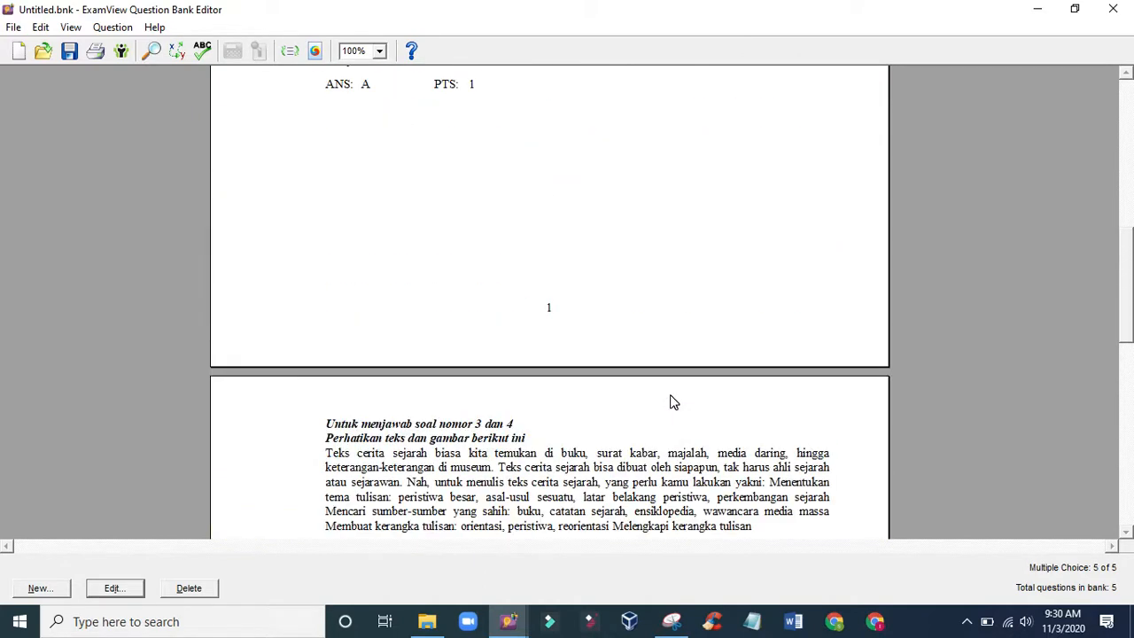
scroll(674, 403, up, 9)
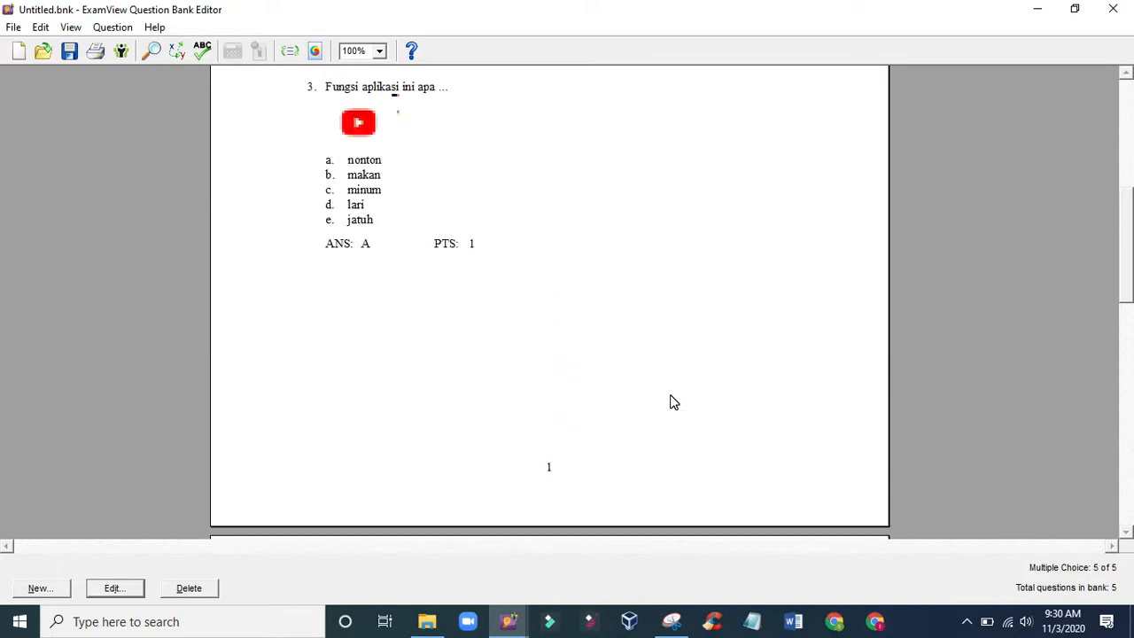
scroll(673, 402, up, 2)
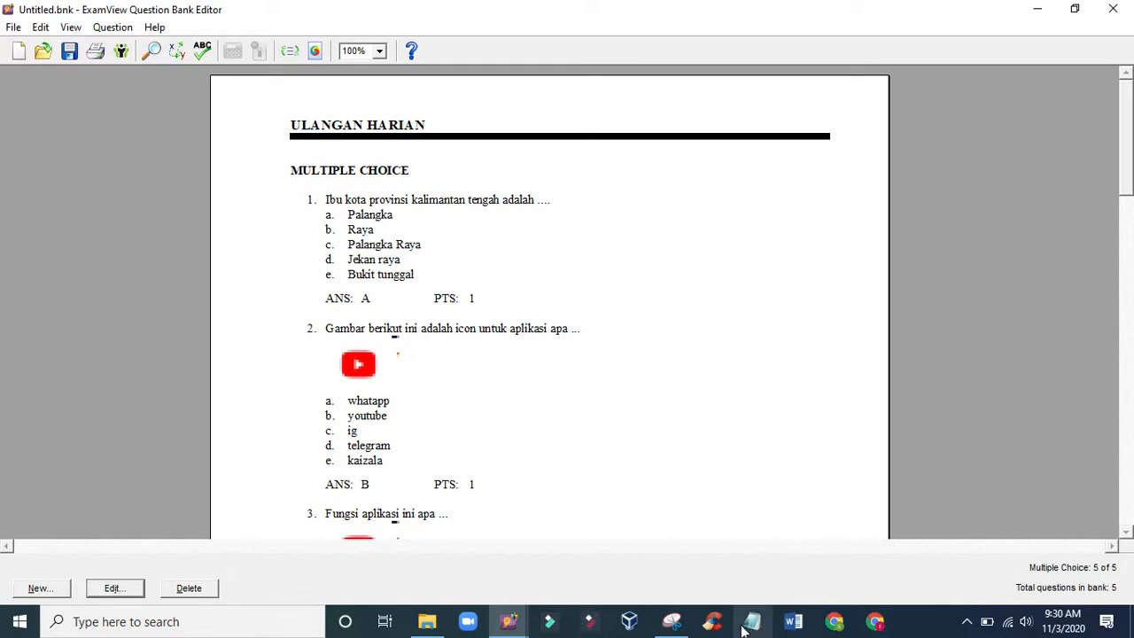
- Start saving the question bank as a new file and choose the Documents folder as its location
click(13, 27)
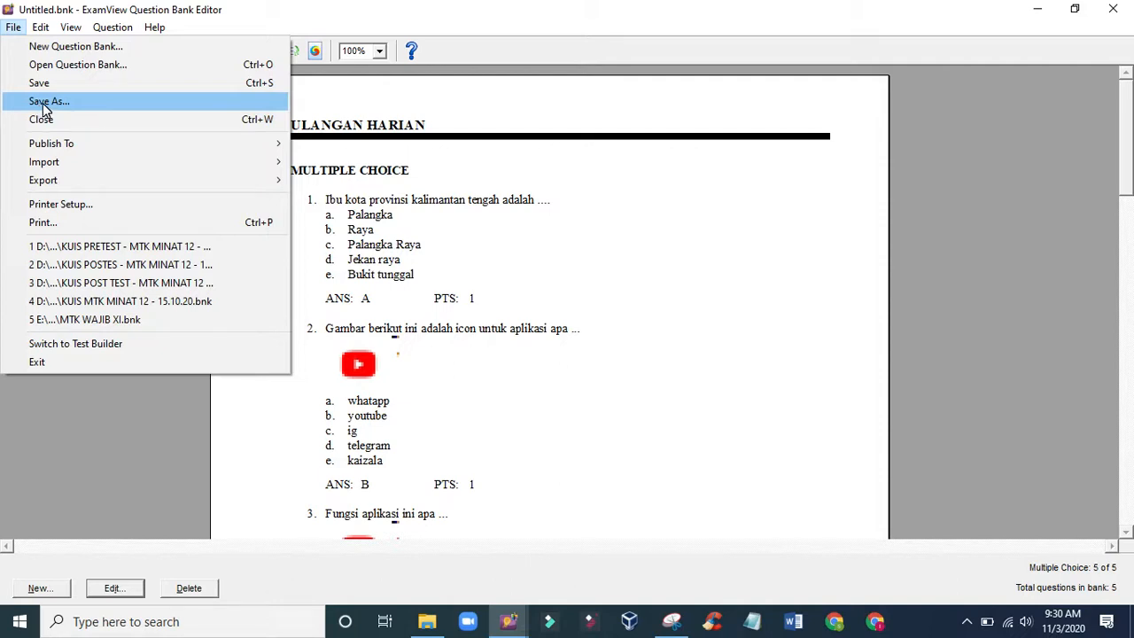
click(648, 353)
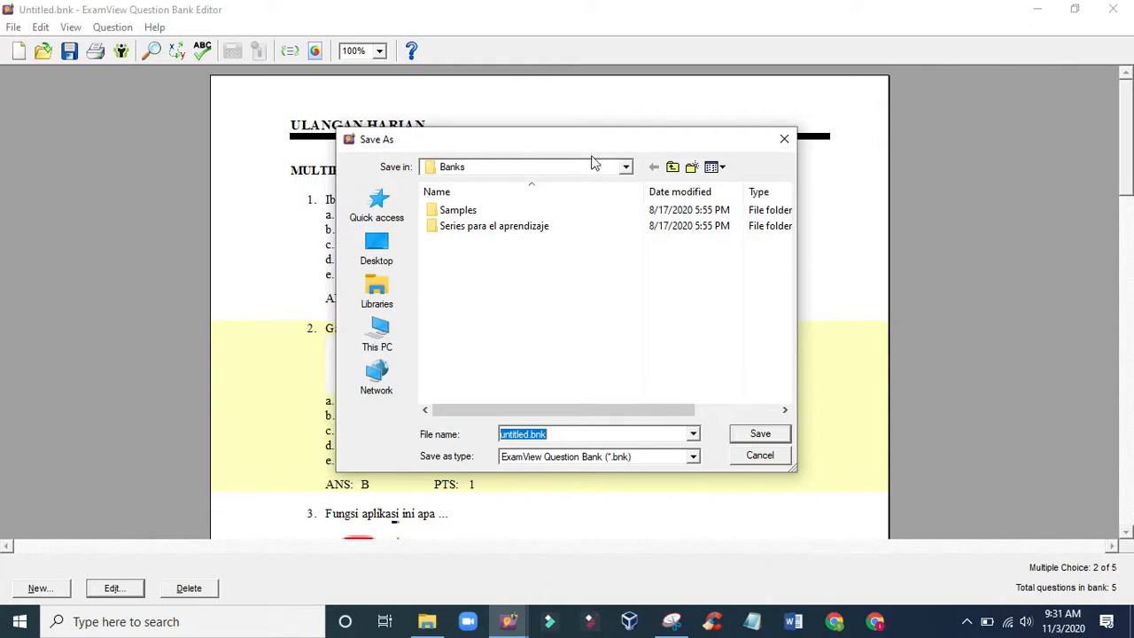
click(627, 167)
click(627, 168)
click(626, 167)
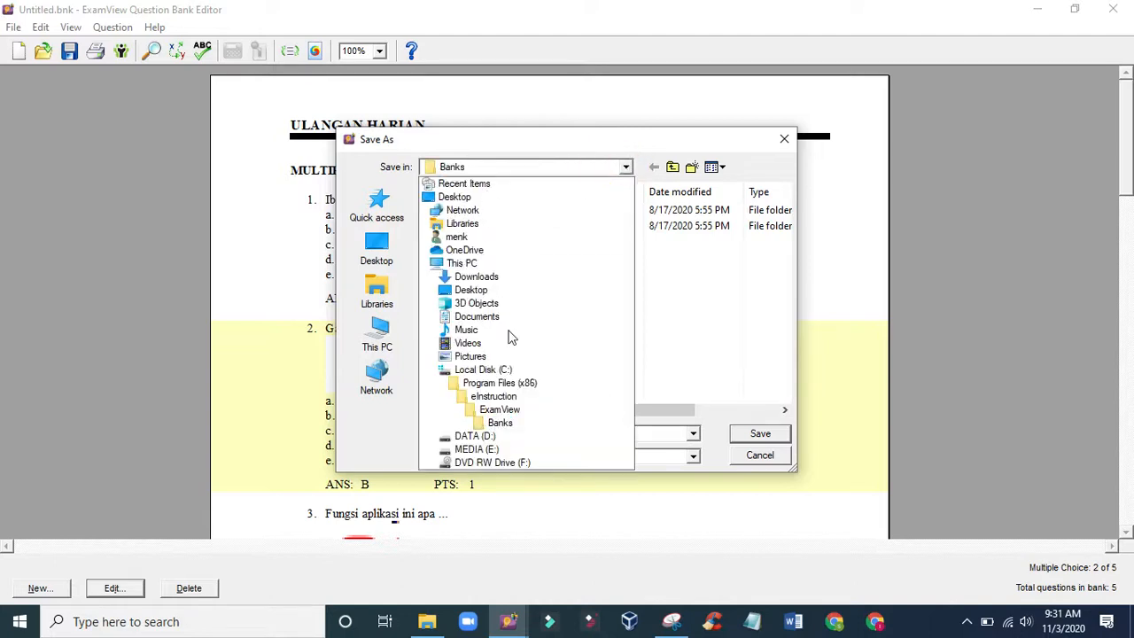
click(476, 317)
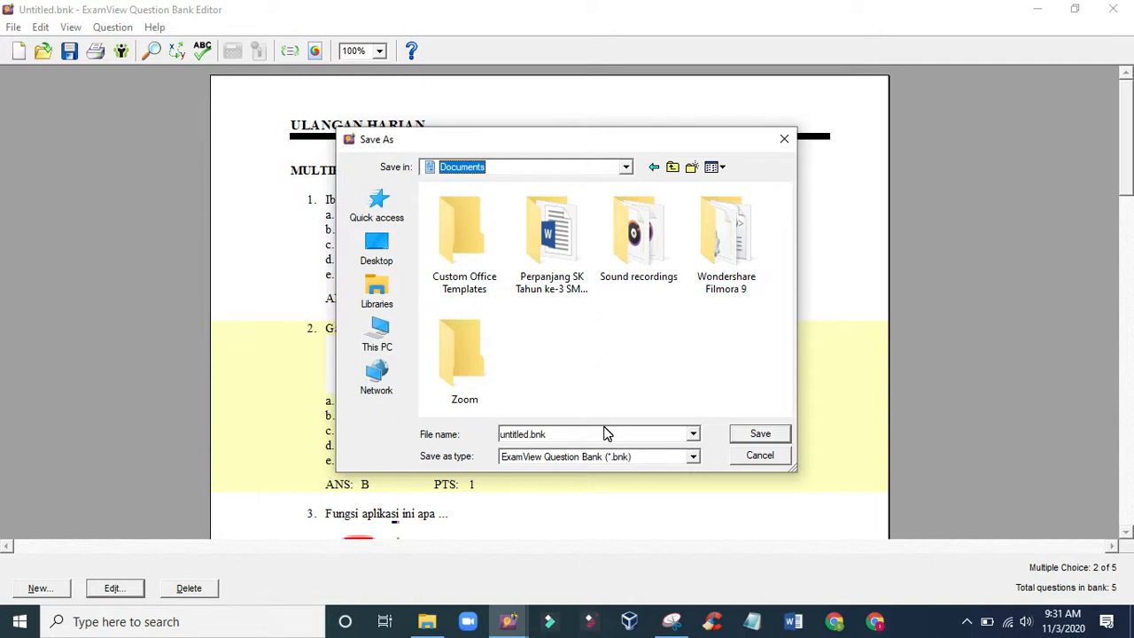
- Name the question bank file ULANGAN HARIAN KIMIA.bnk and save it
double_click(531, 436)
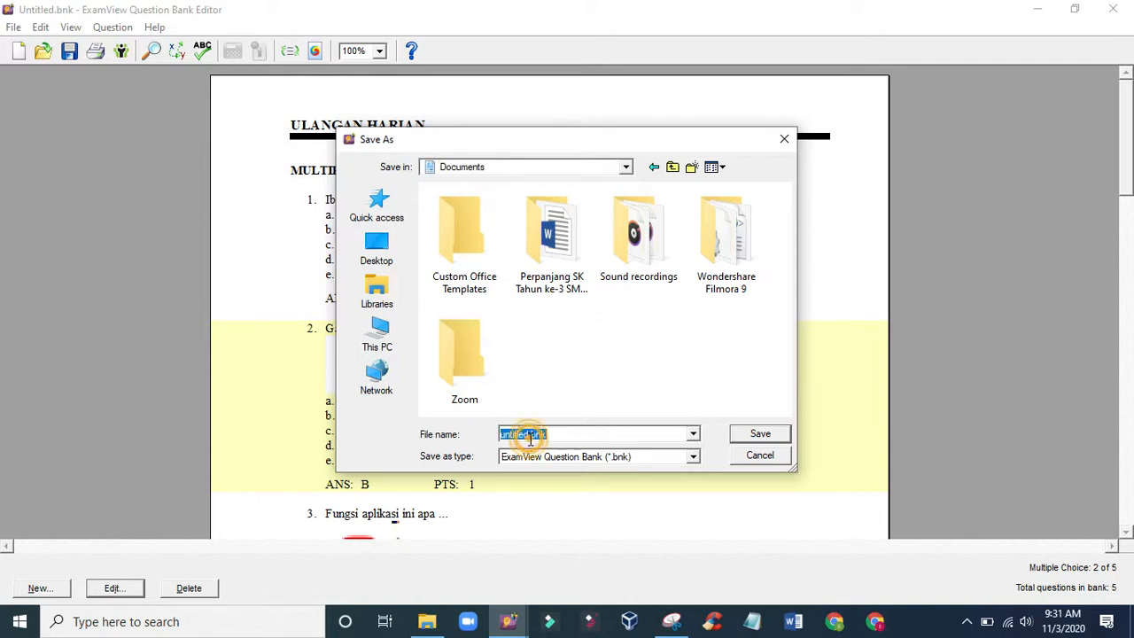
click(529, 436)
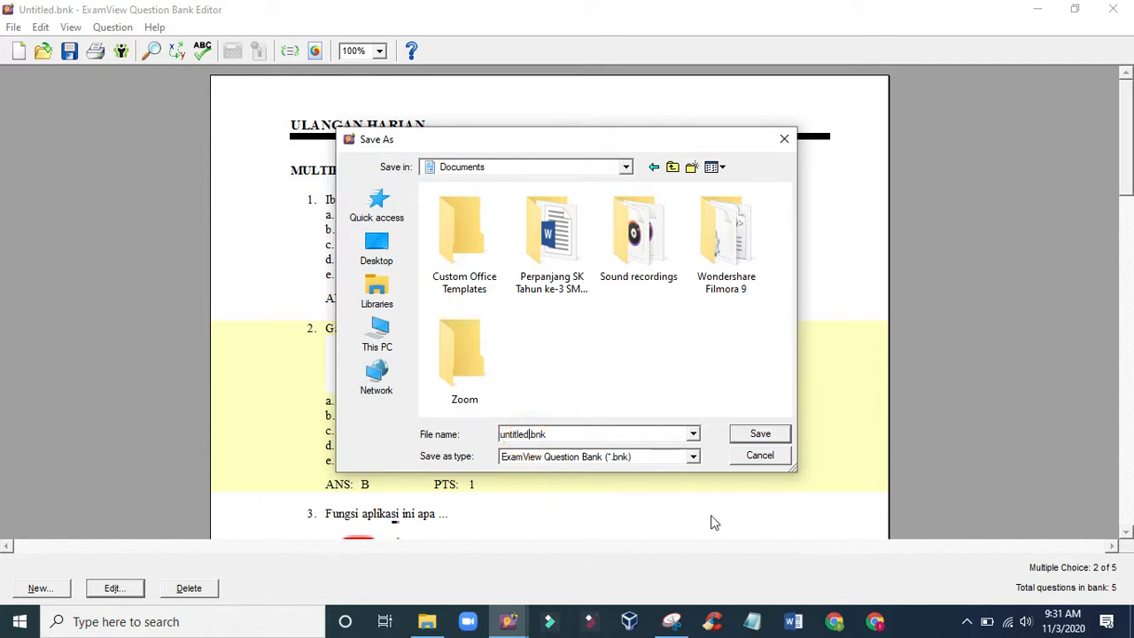
key(BackSpace)
key(BackSpace)
key(BackSpace)
key(BackSpace)
key(BackSpace)
key(BackSpace)
key(BackSpace)
key(BackSpace)
text(ULANGAN HARIAN KIMIA)
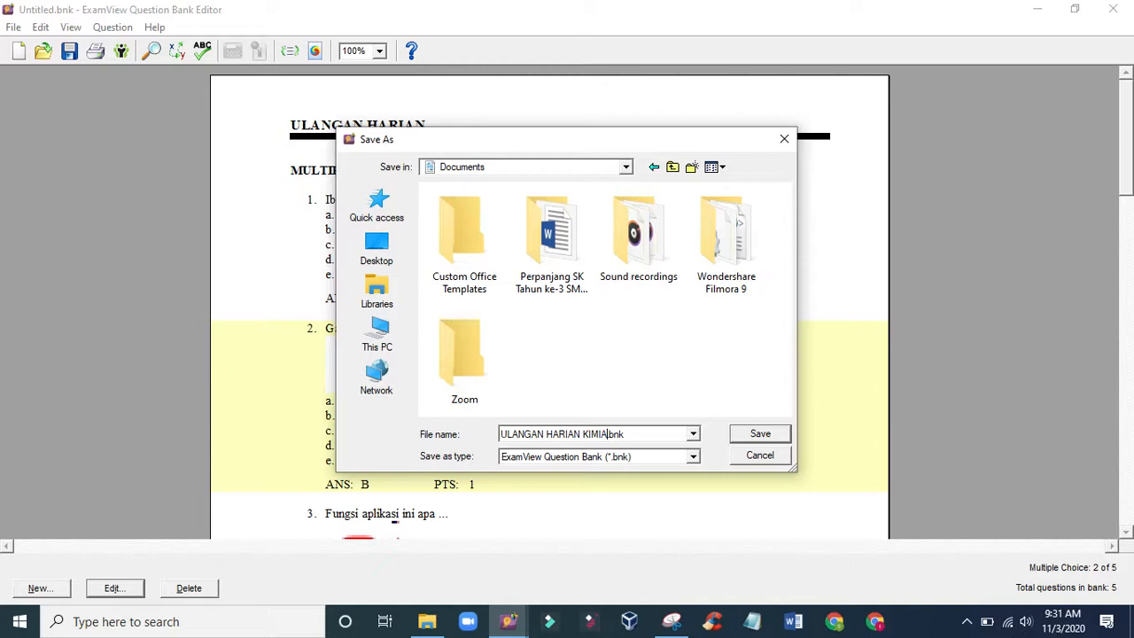
click(760, 434)
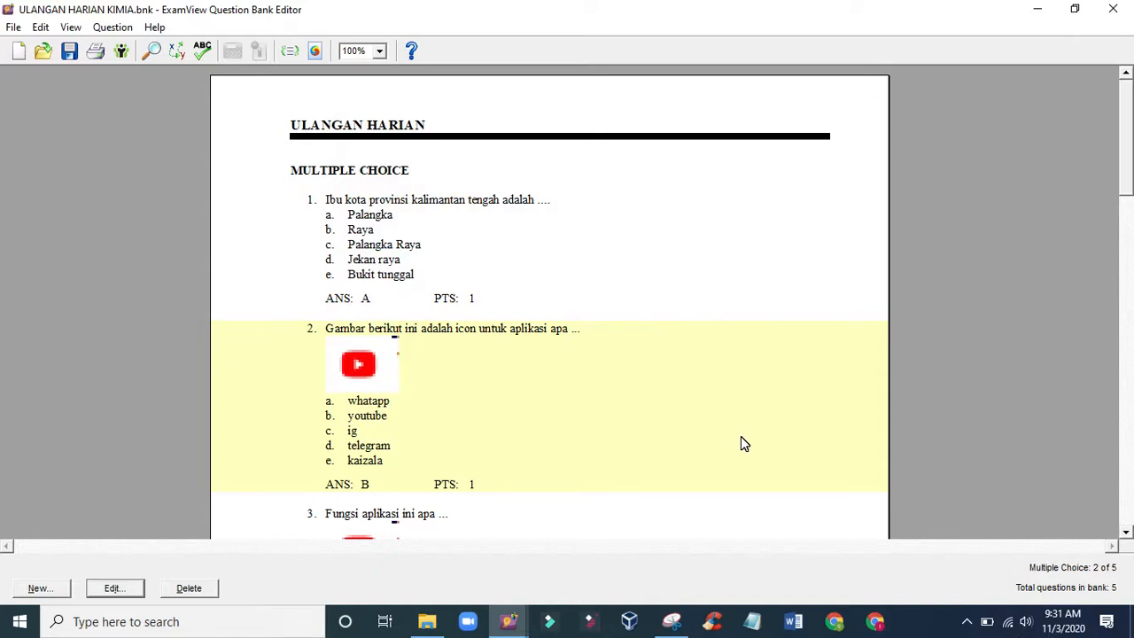
- Close the question bank editor, dismiss the registration notice and start dialog, and exit the test builder
click(1115, 9)
click(807, 332)
click(666, 476)
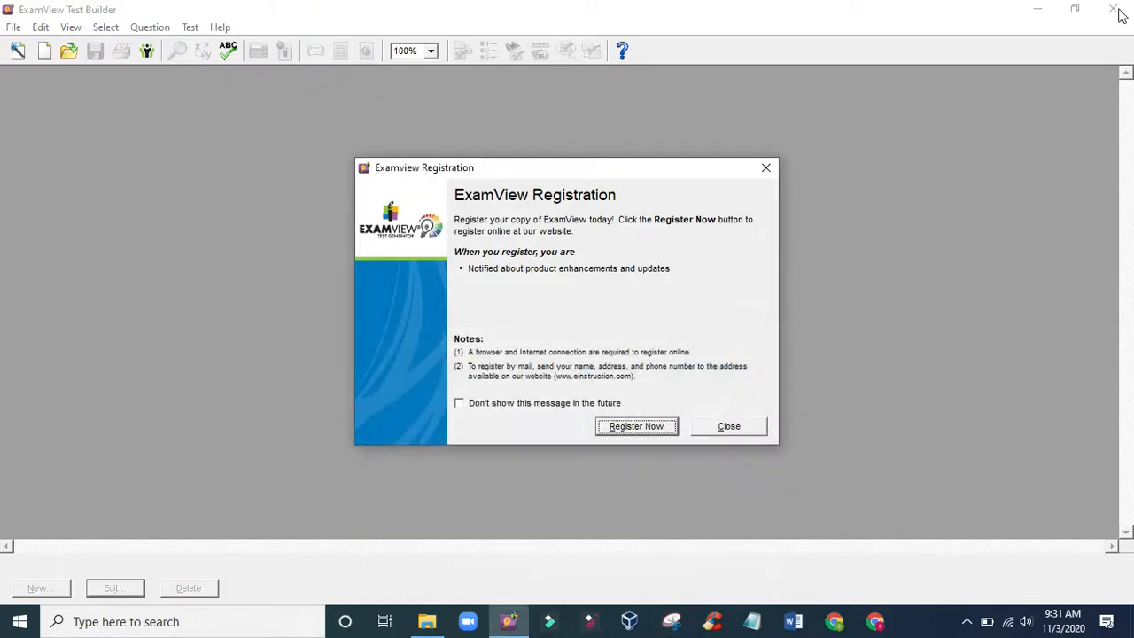
click(713, 426)
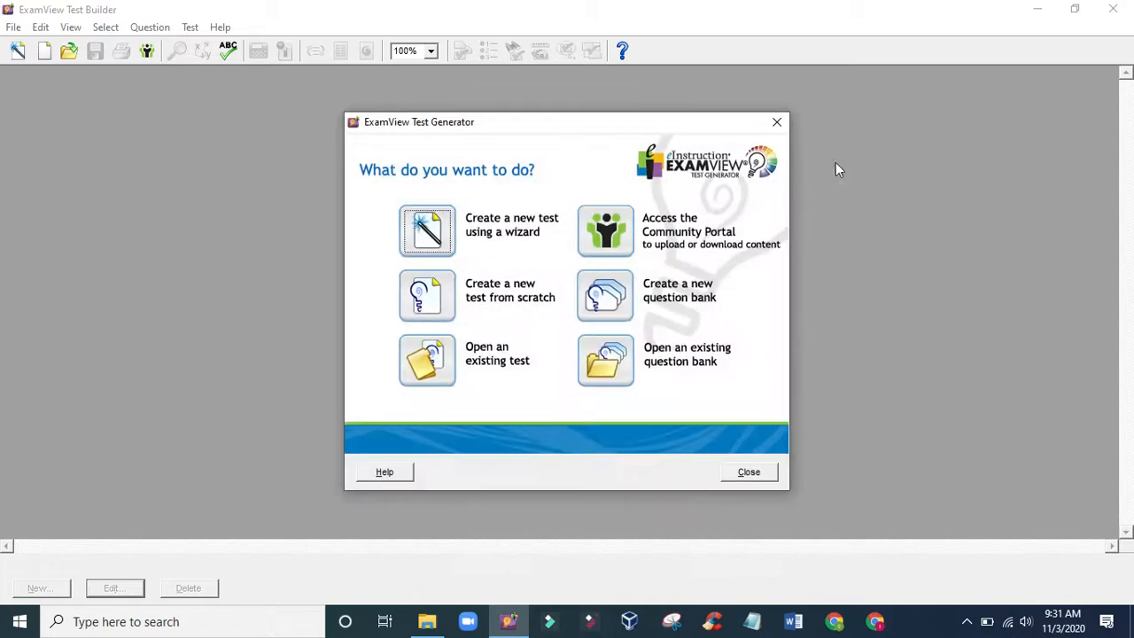
click(777, 122)
click(1119, 8)
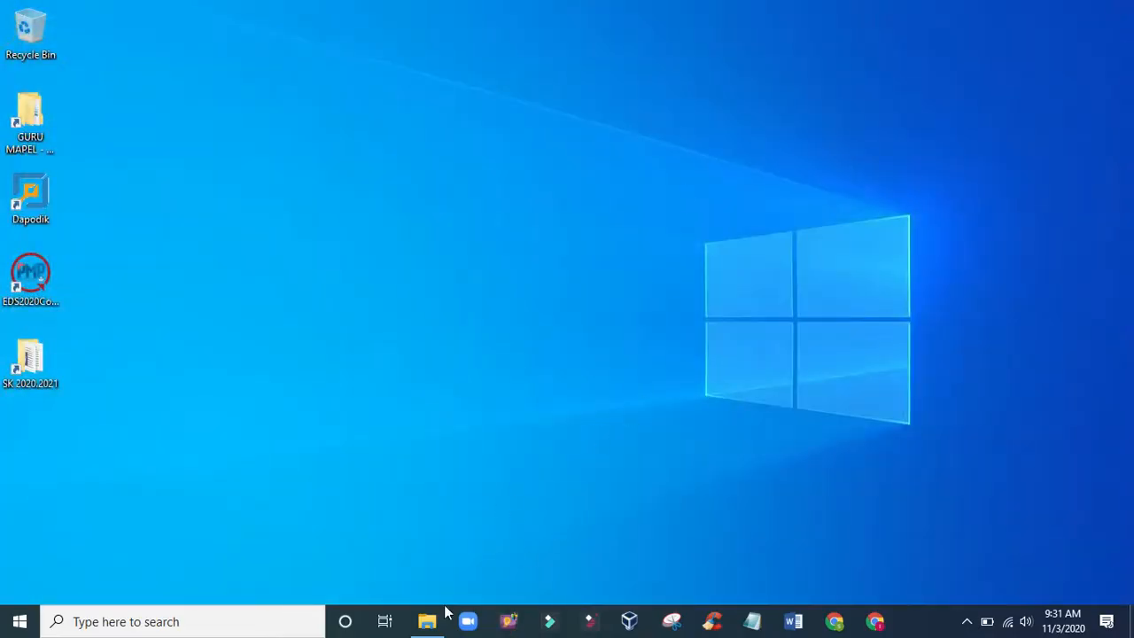
- Switch to File Explorer and locate ULANGAN HARIAN KIMIA.bnk in the Documents folder
click(430, 621)
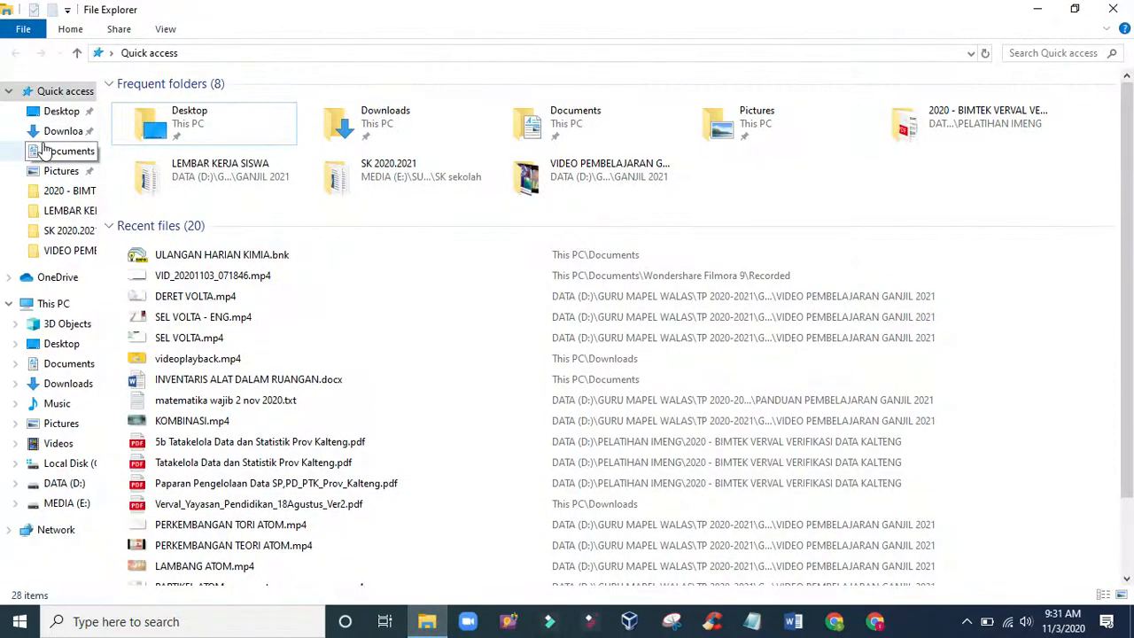
click(76, 152)
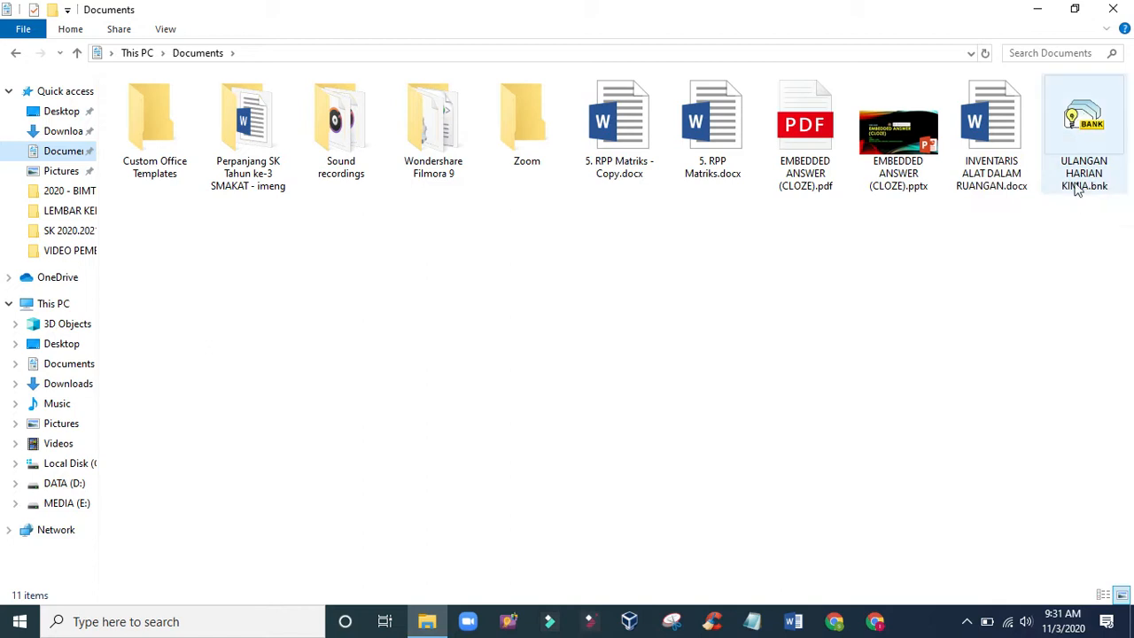
click(1090, 159)
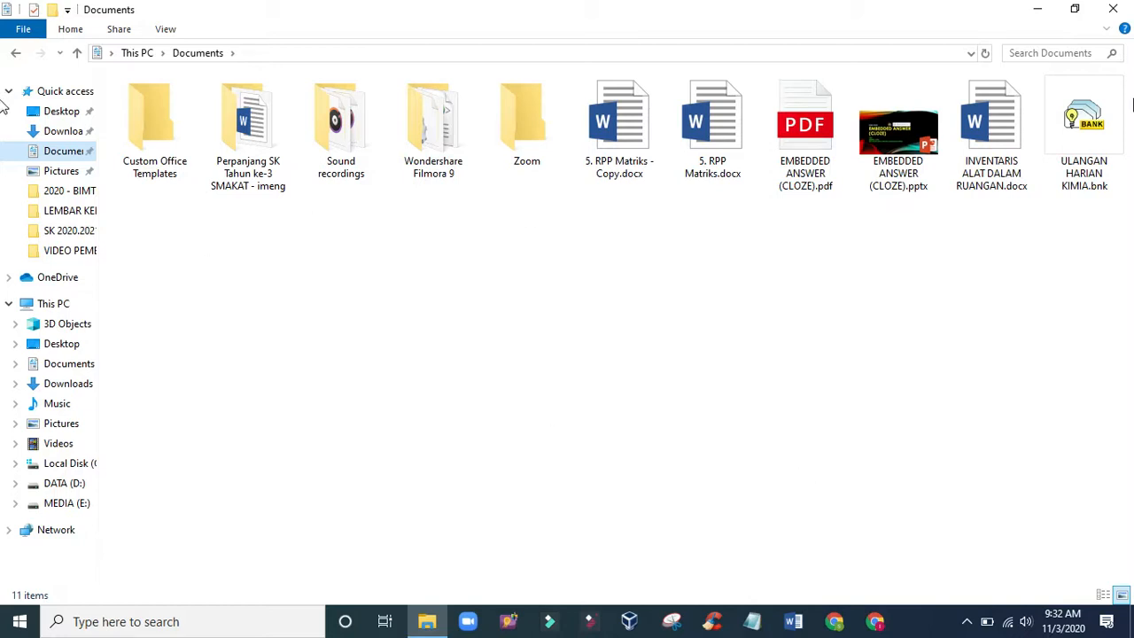
- Open ULANGAN HARIAN KIMIA.bnk in ExamView, dismiss the registration notice and look over its questions
double_click(1079, 132)
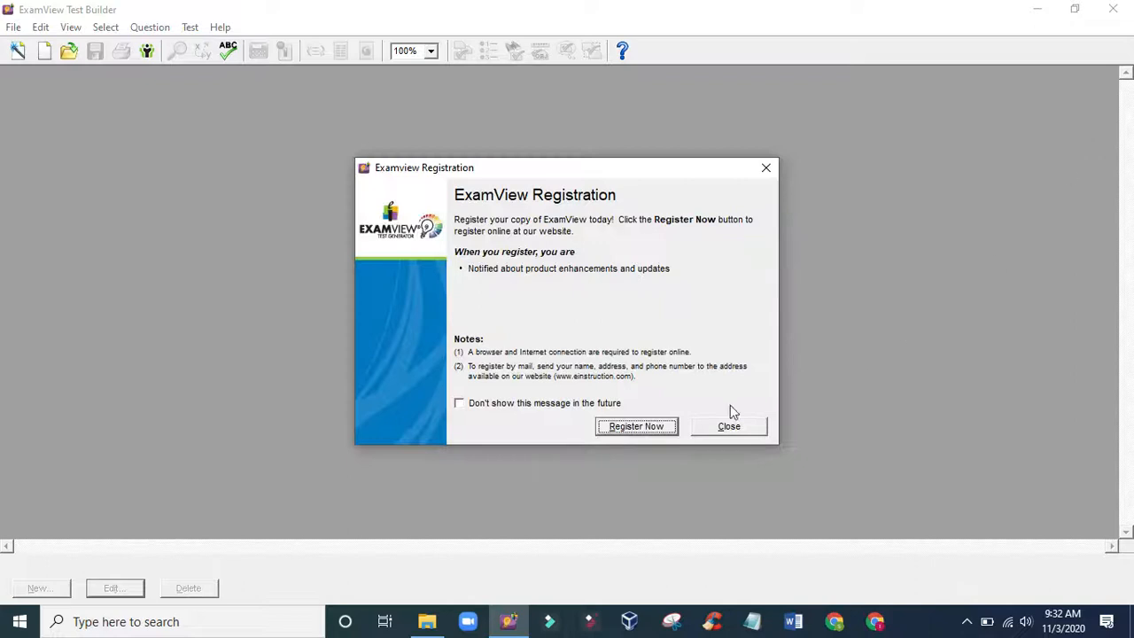
click(712, 429)
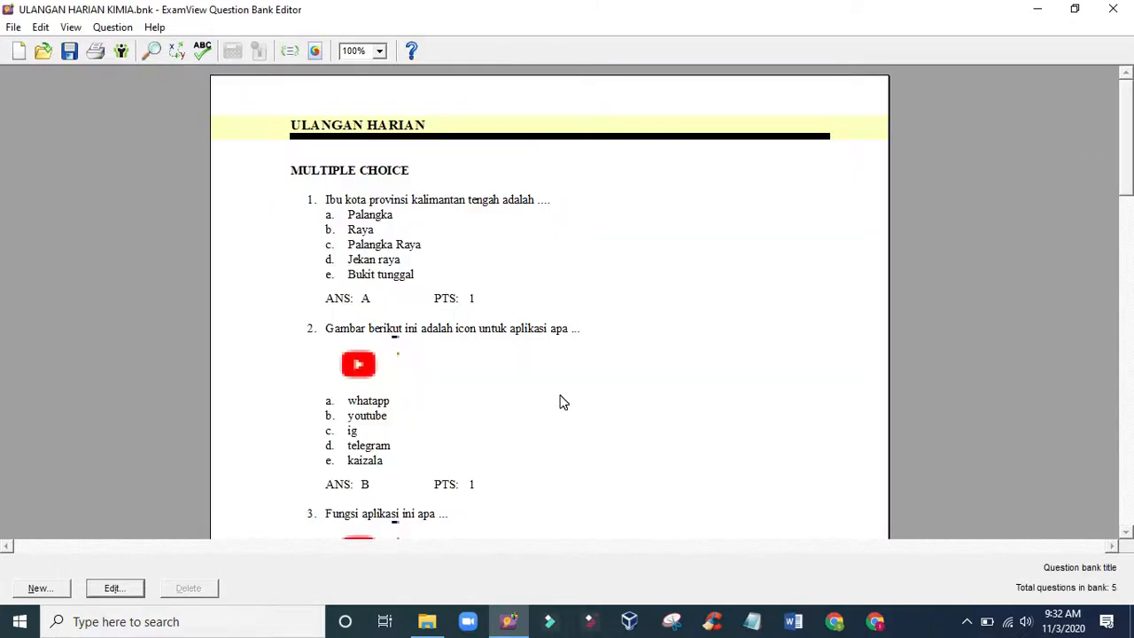
scroll(560, 402, down, 8)
scroll(555, 404, up, 7)
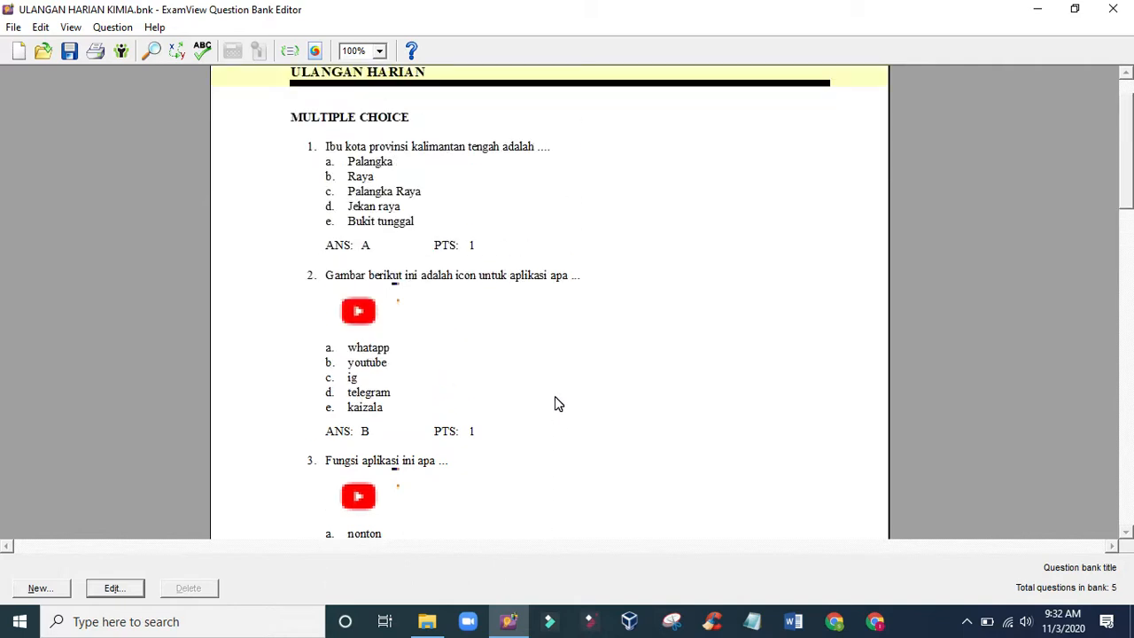
scroll(554, 405, up, 1)
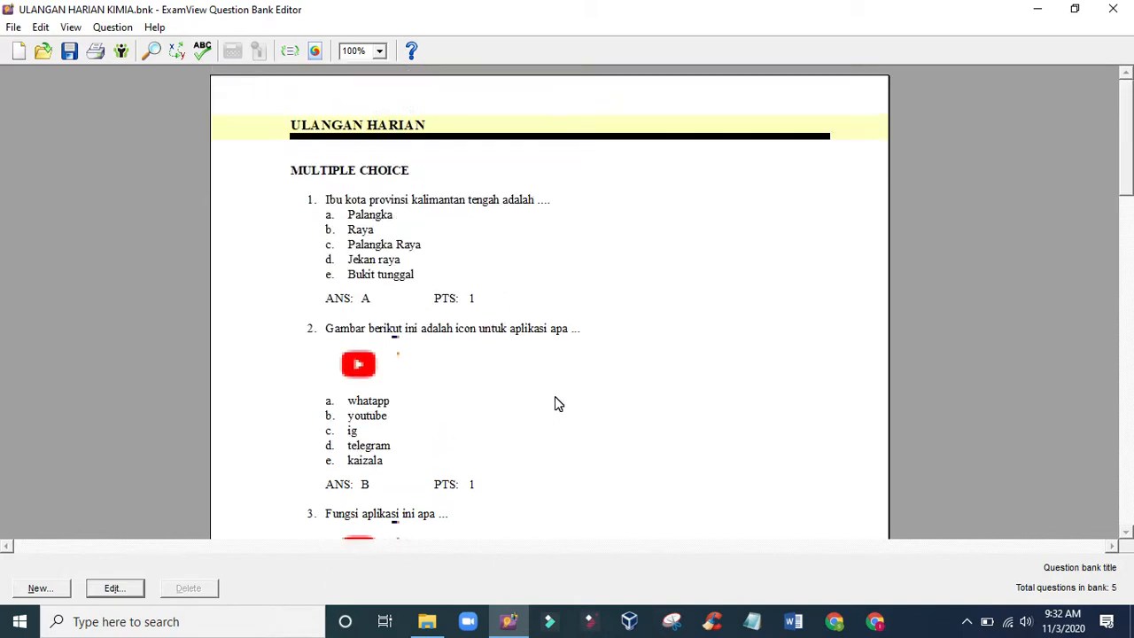